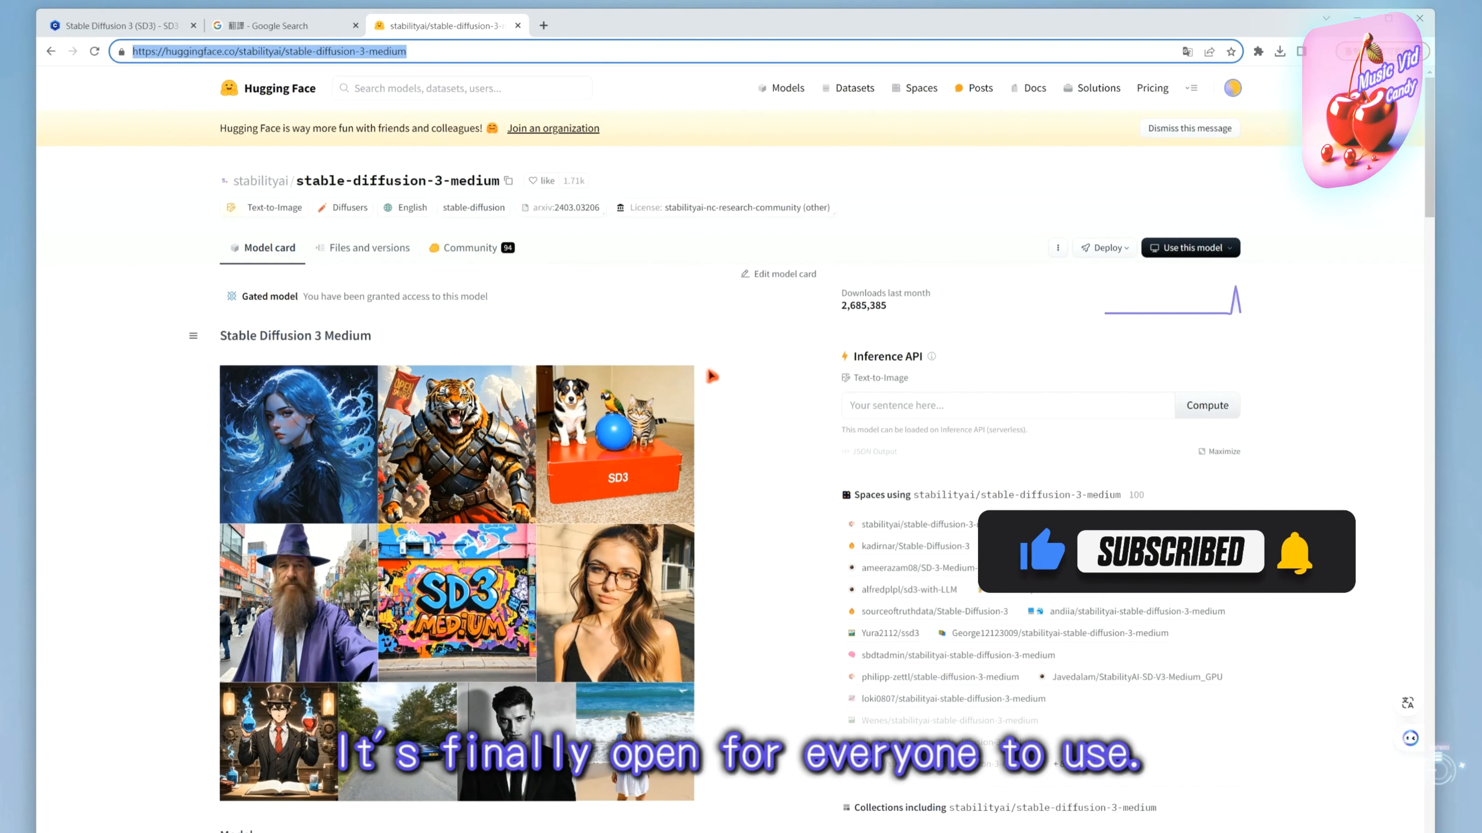
Step: Look over the Stable Diffusion 3 Medium model card on Hugging Face, including its sample images and model diagram
{"action": "left_click", "coordinate": [144, 107]}
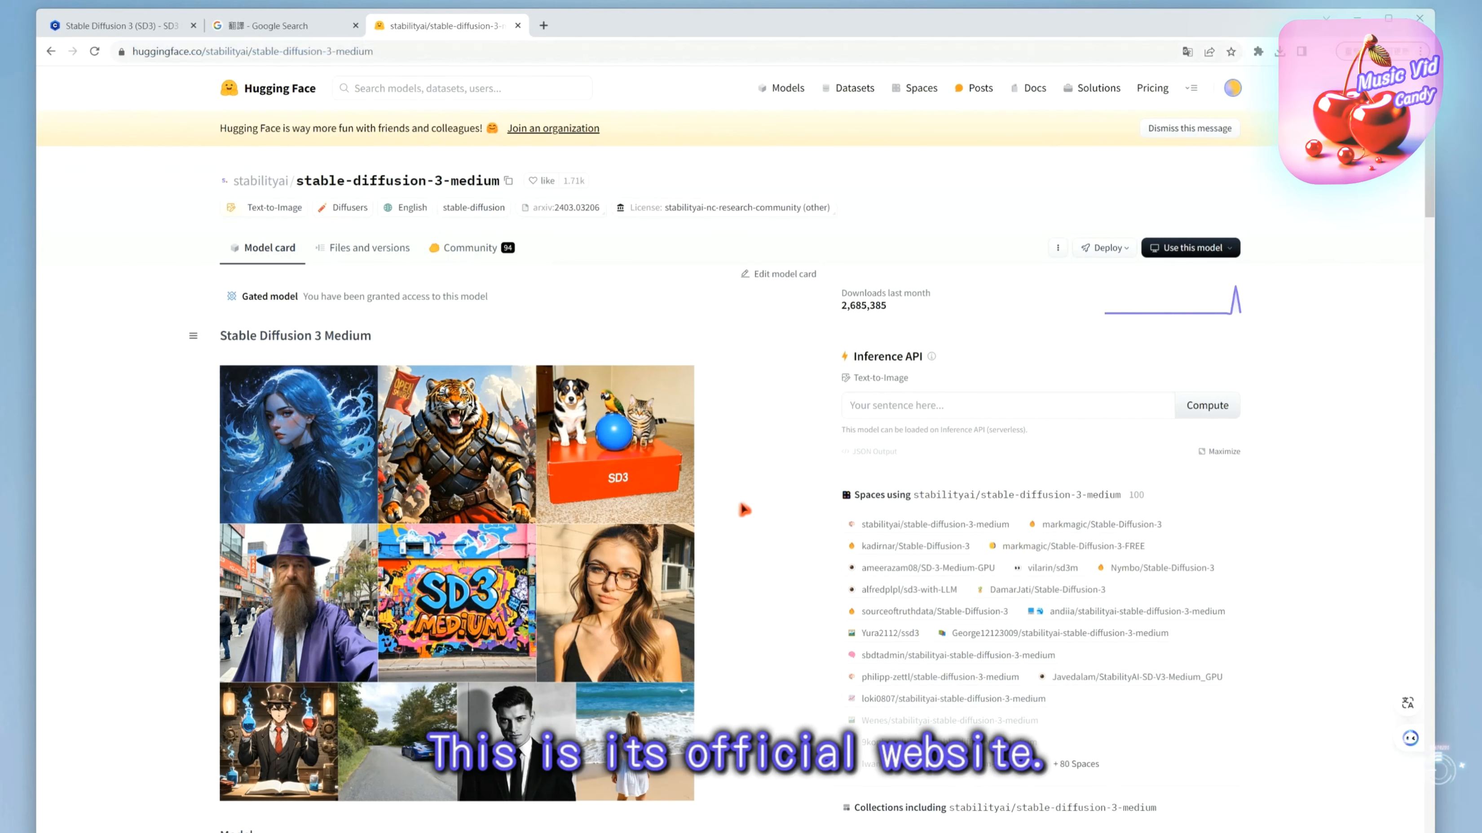
{"action": "scroll", "coordinate": [489, 536], "scroll_direction": "down", "scroll_amount": 1}
{"action": "scroll", "coordinate": [490, 536], "scroll_direction": "down", "scroll_amount": 1}
{"action": "scroll", "coordinate": [490, 536], "scroll_direction": "up", "scroll_amount": 2}
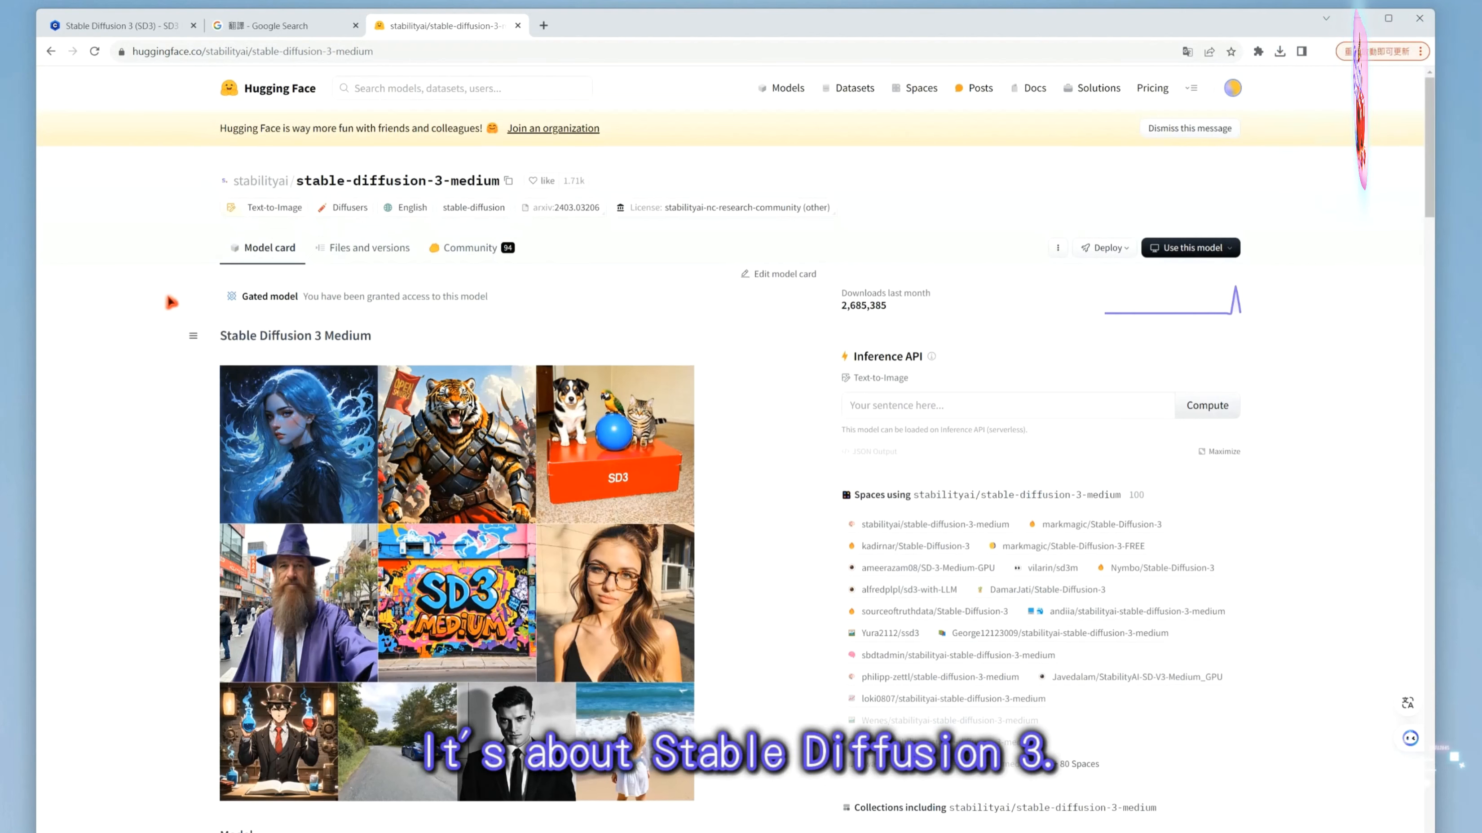
{"action": "scroll", "coordinate": [193, 385], "scroll_direction": "down", "scroll_amount": 5}
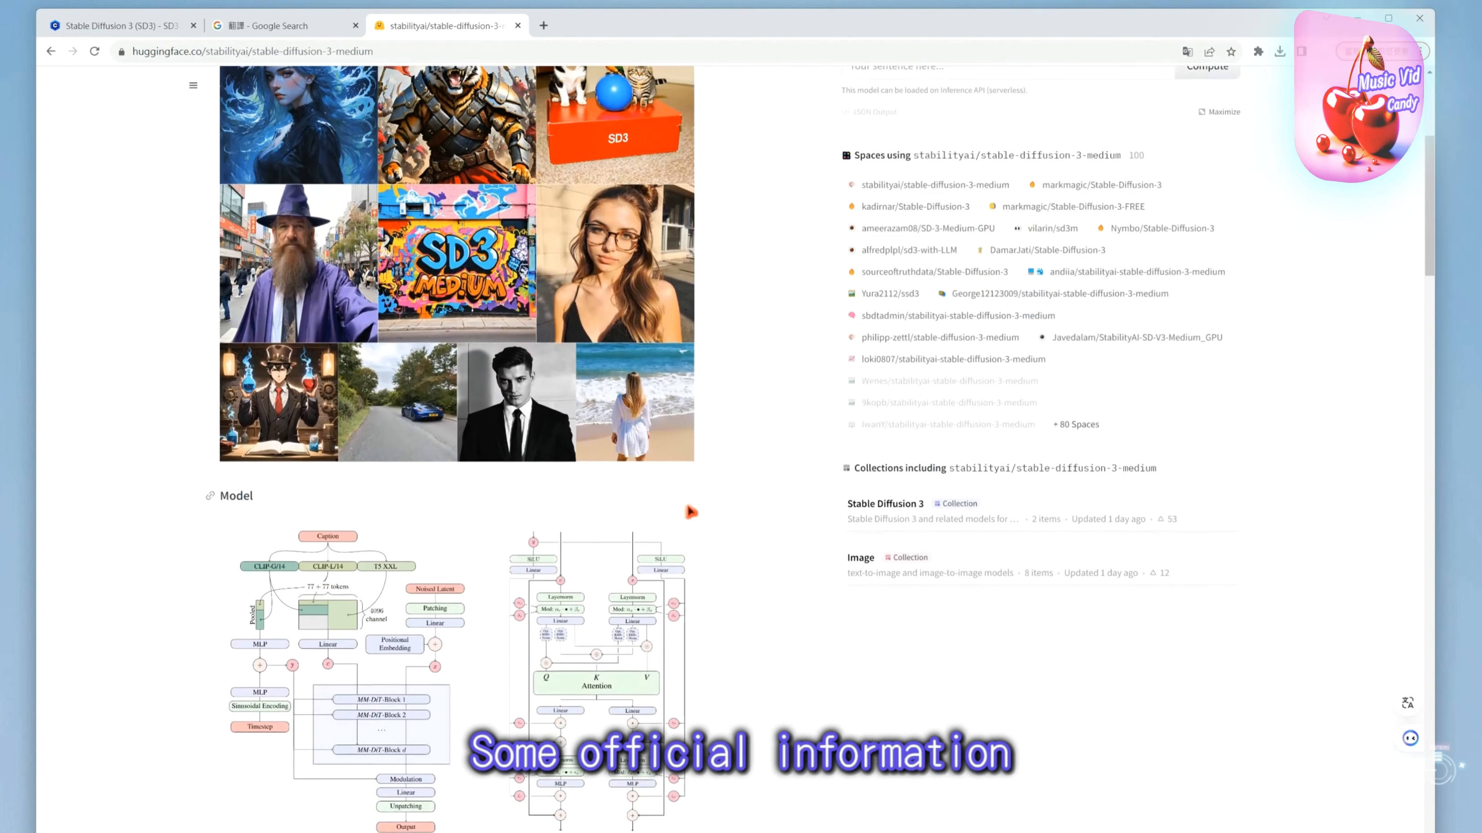
{"action": "scroll", "coordinate": [691, 512], "scroll_direction": "down", "scroll_amount": 1}
{"action": "scroll", "coordinate": [357, 455], "scroll_direction": "up", "scroll_amount": 6}
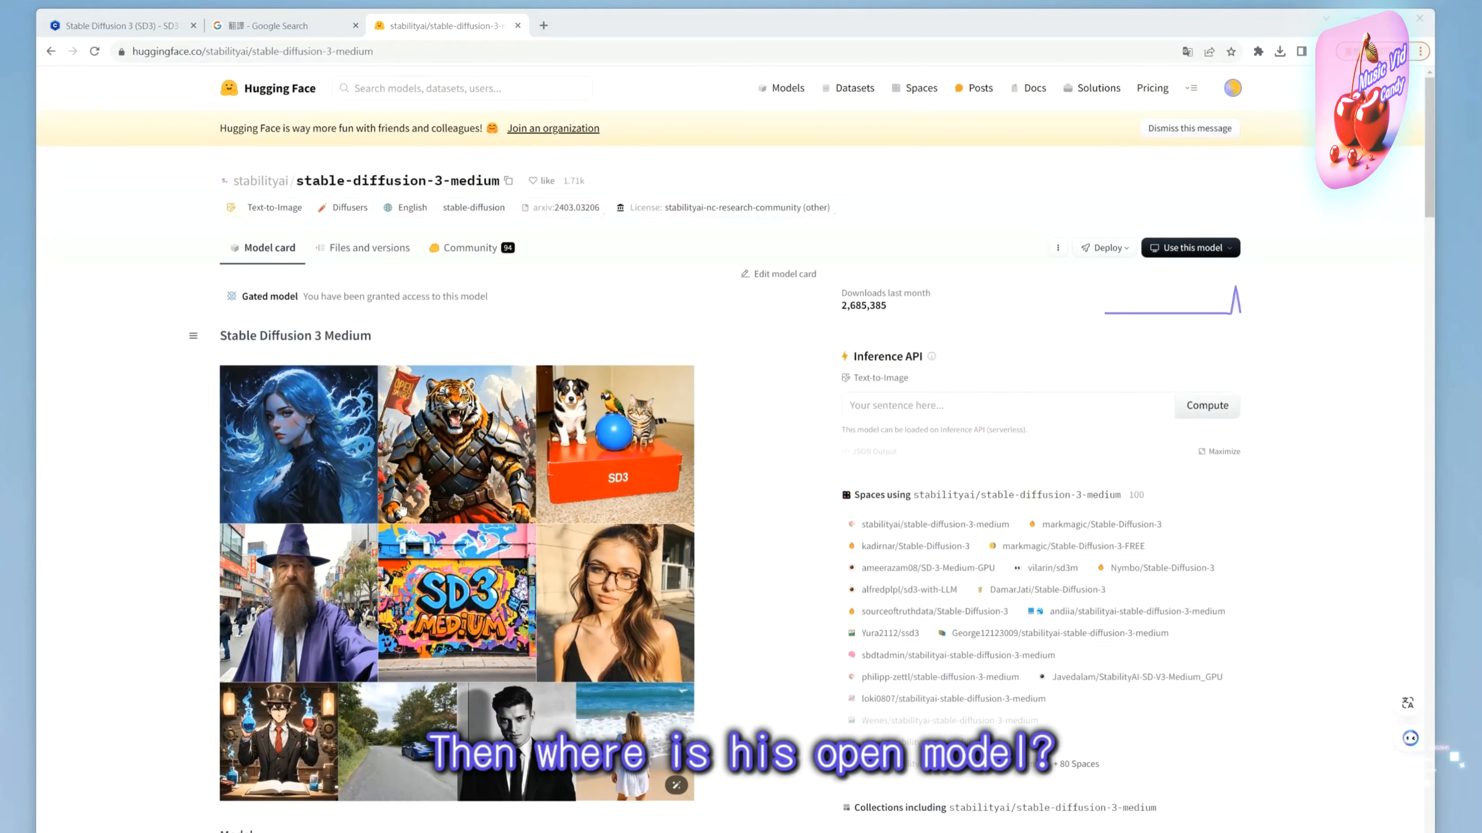
Step: Open the stable-diffusion-3-medium repository's file list and the sign-up option needed for accessing the model
{"action": "left_click", "coordinate": [365, 252]}
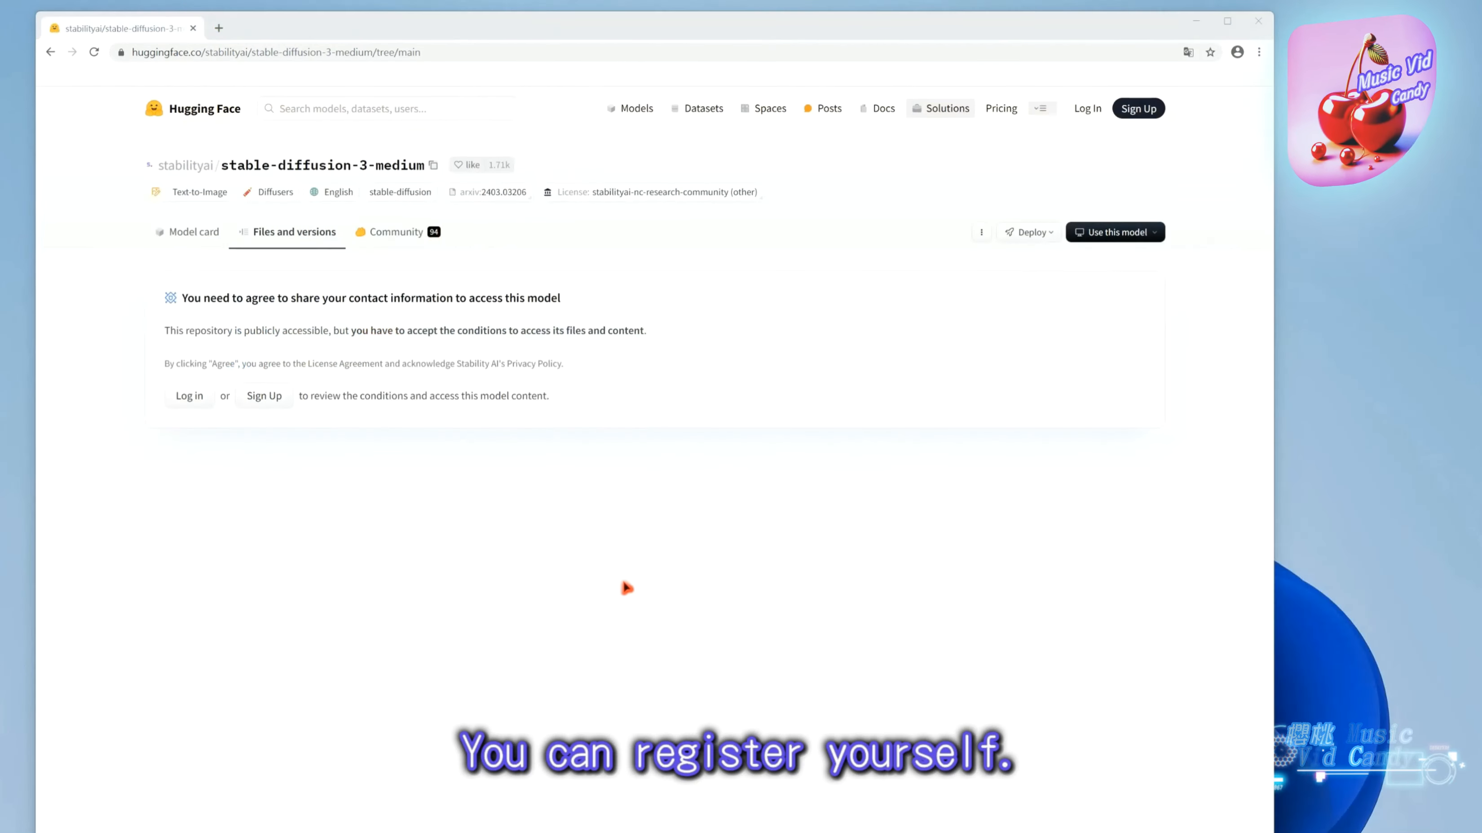
{"action": "left_click", "coordinate": [273, 401]}
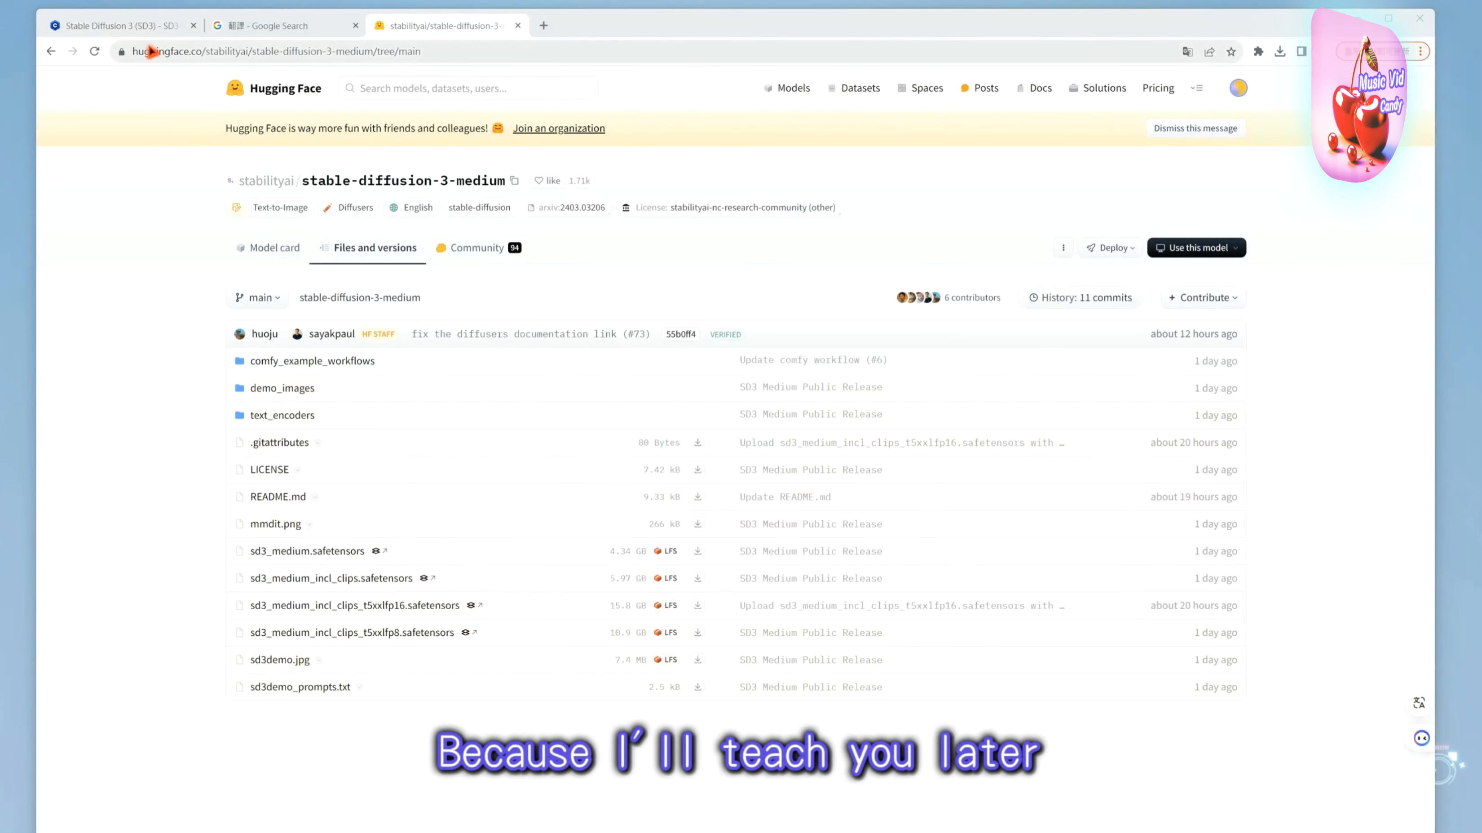
{"action": "left_click", "coordinate": [147, 25]}
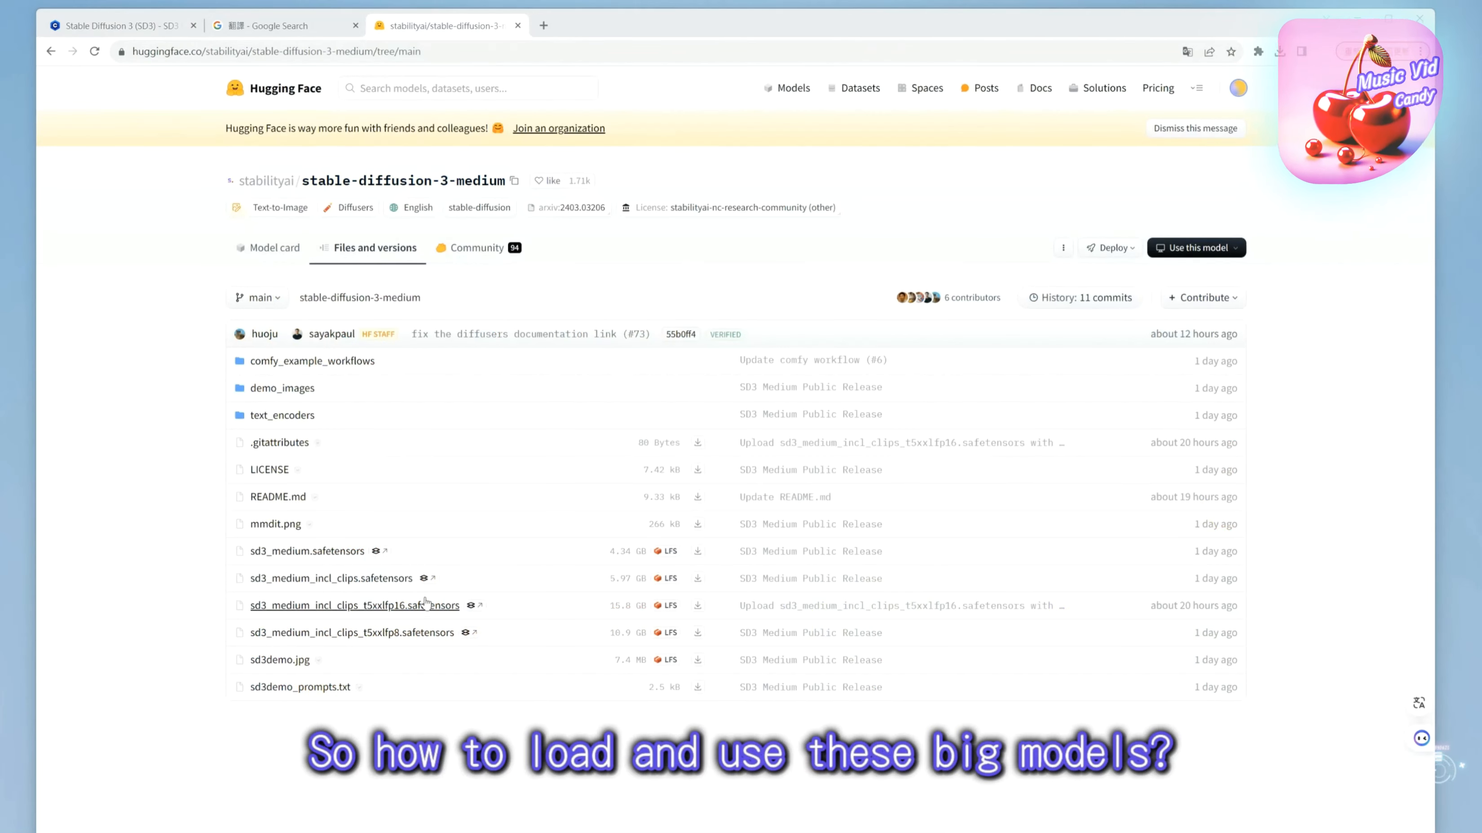
{"action": "left_click", "coordinate": [544, 25]}
{"action": "type", "text": "https://github.com/comfyanonymous/ComfyUI"}
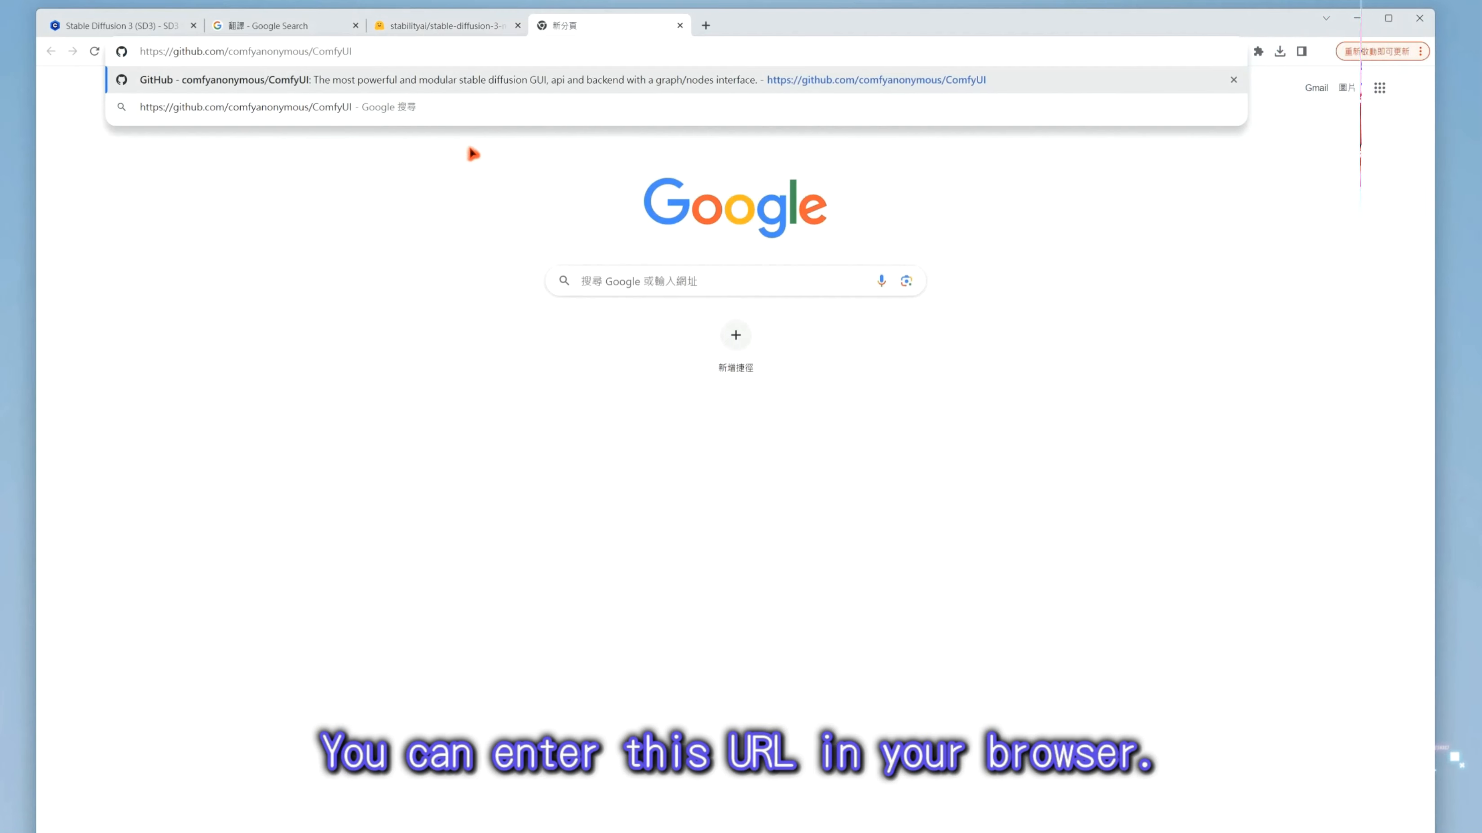
{"action": "key", "text": "Return"}
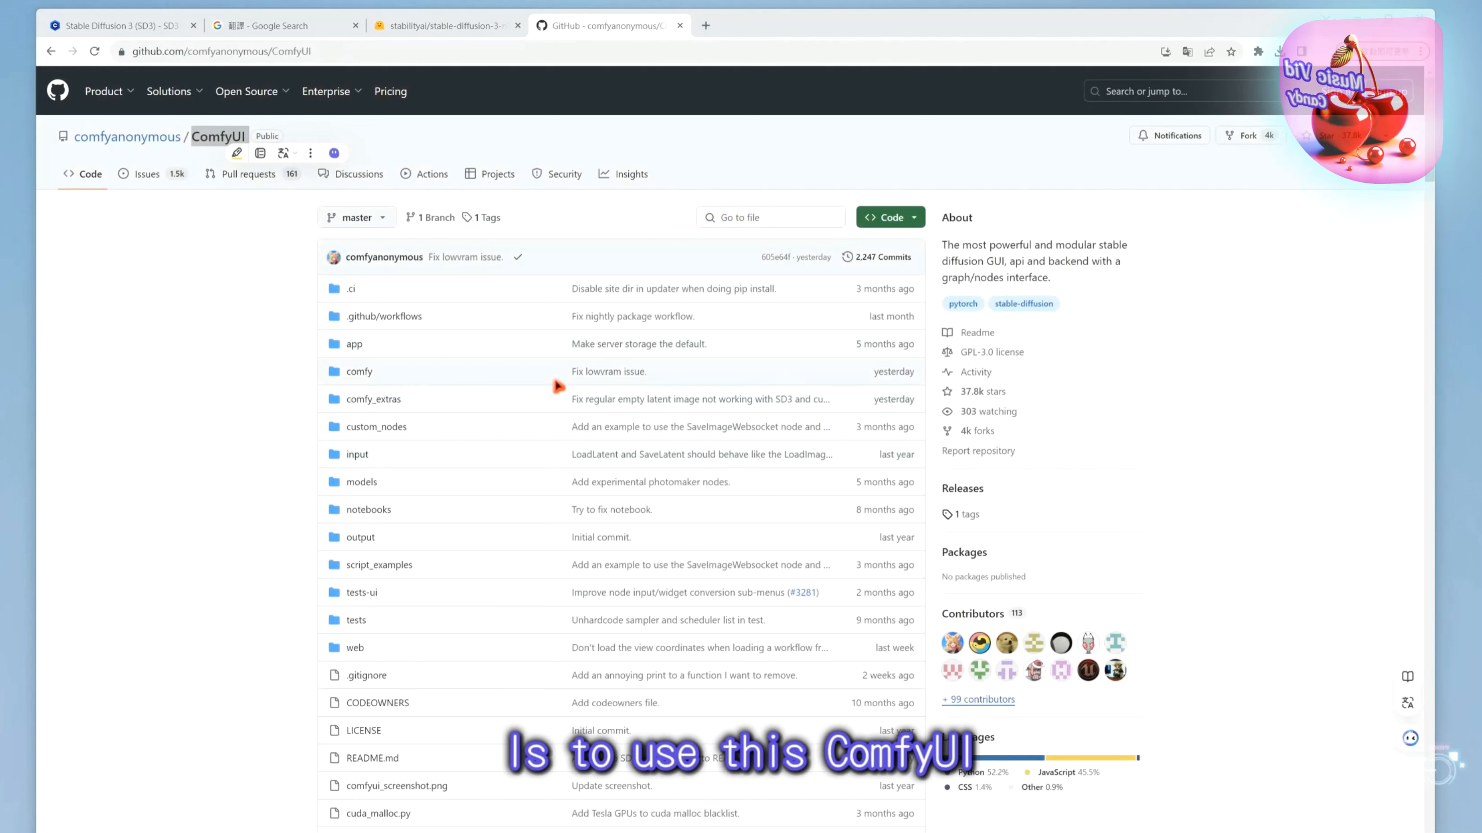
Step: View the example node workflow in the image ComfyUI-ch.jpg at a larger scale and close it
{"action": "left_click_drag", "start_coordinate": [723, 829], "coordinate": [724, 150]}
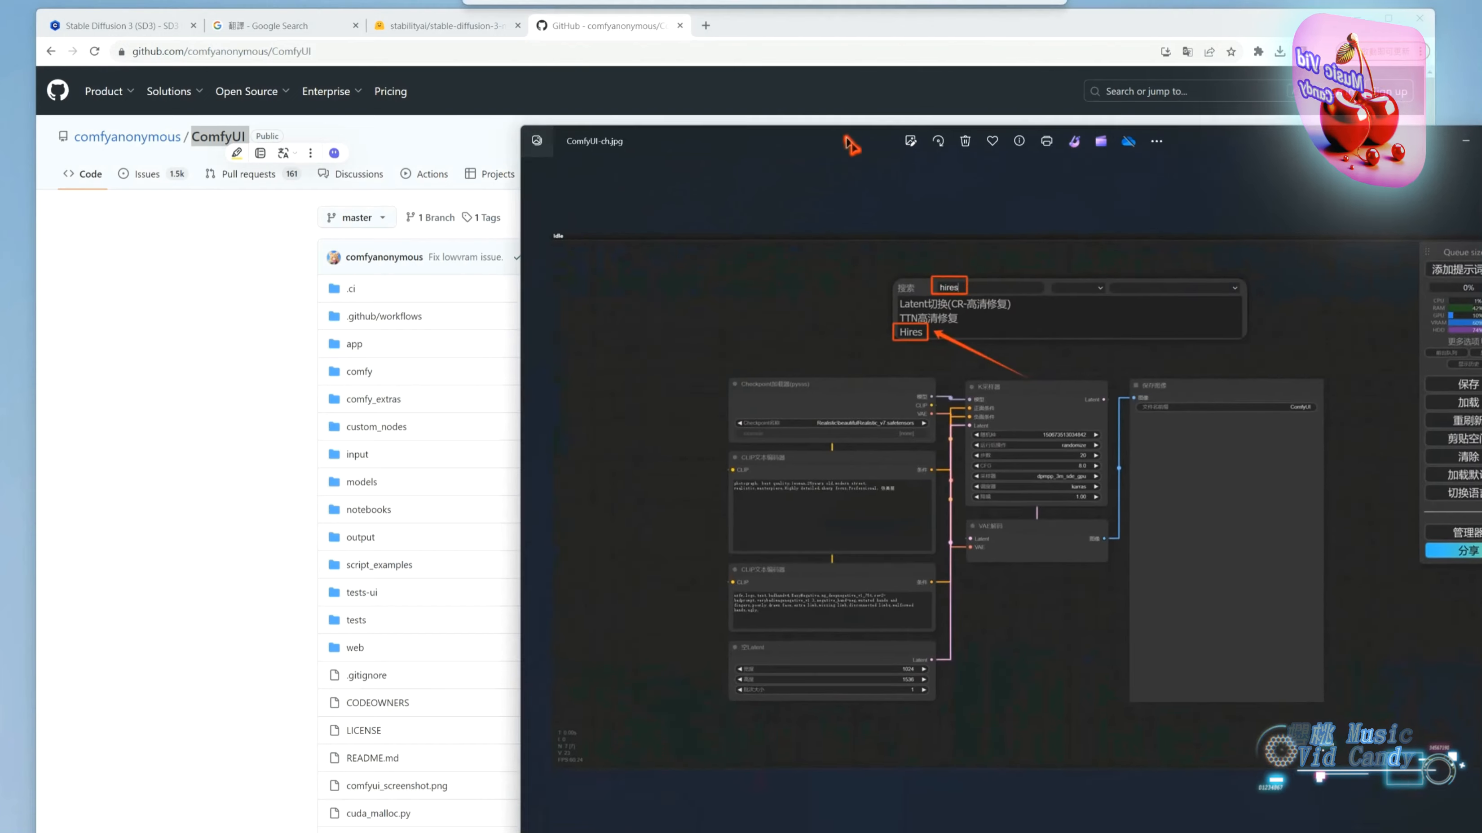
{"action": "scroll", "coordinate": [833, 241], "scroll_direction": "up", "scroll_amount": 1}
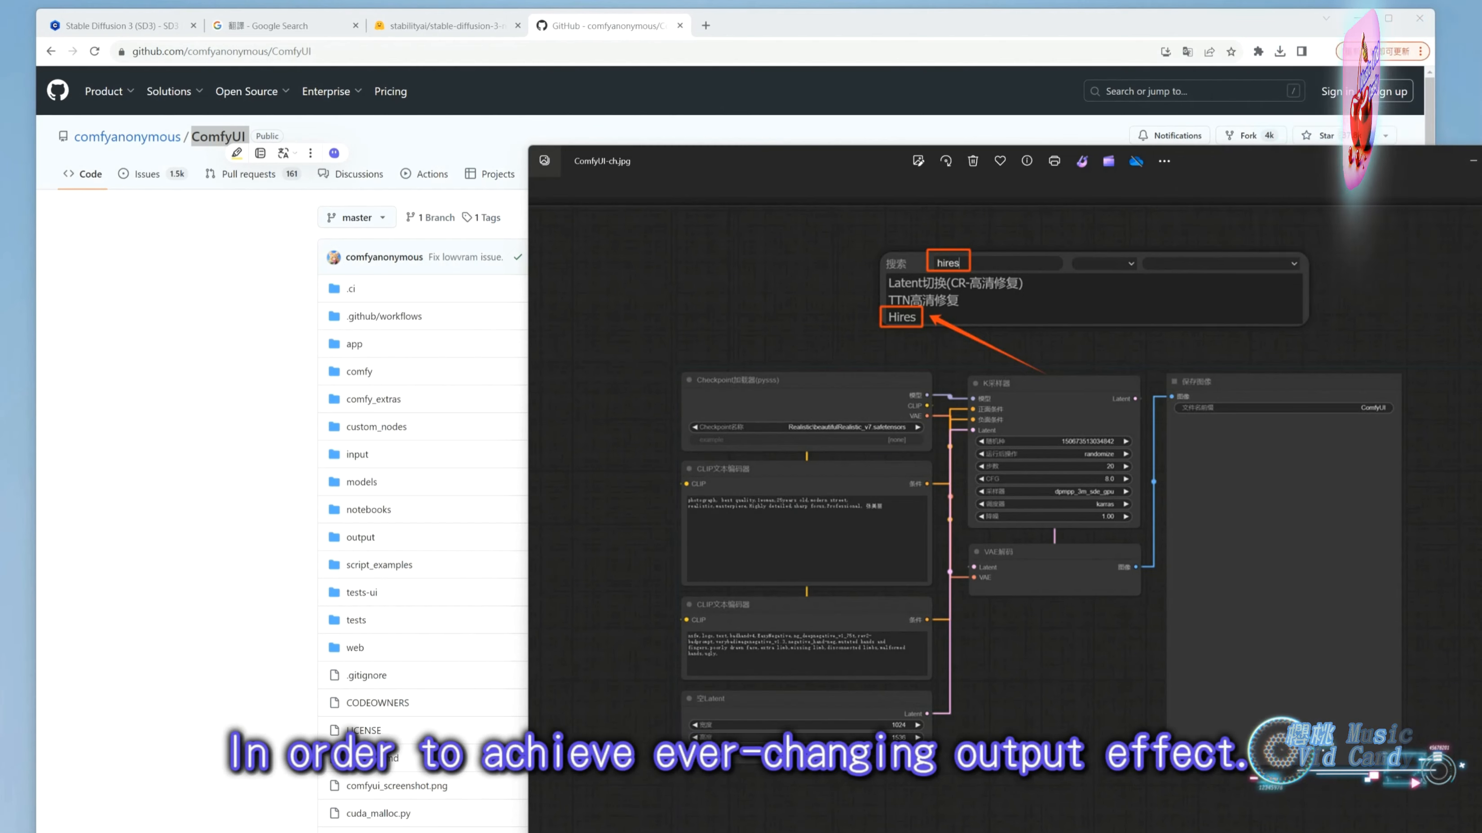
{"action": "key", "text": "alt+F4"}
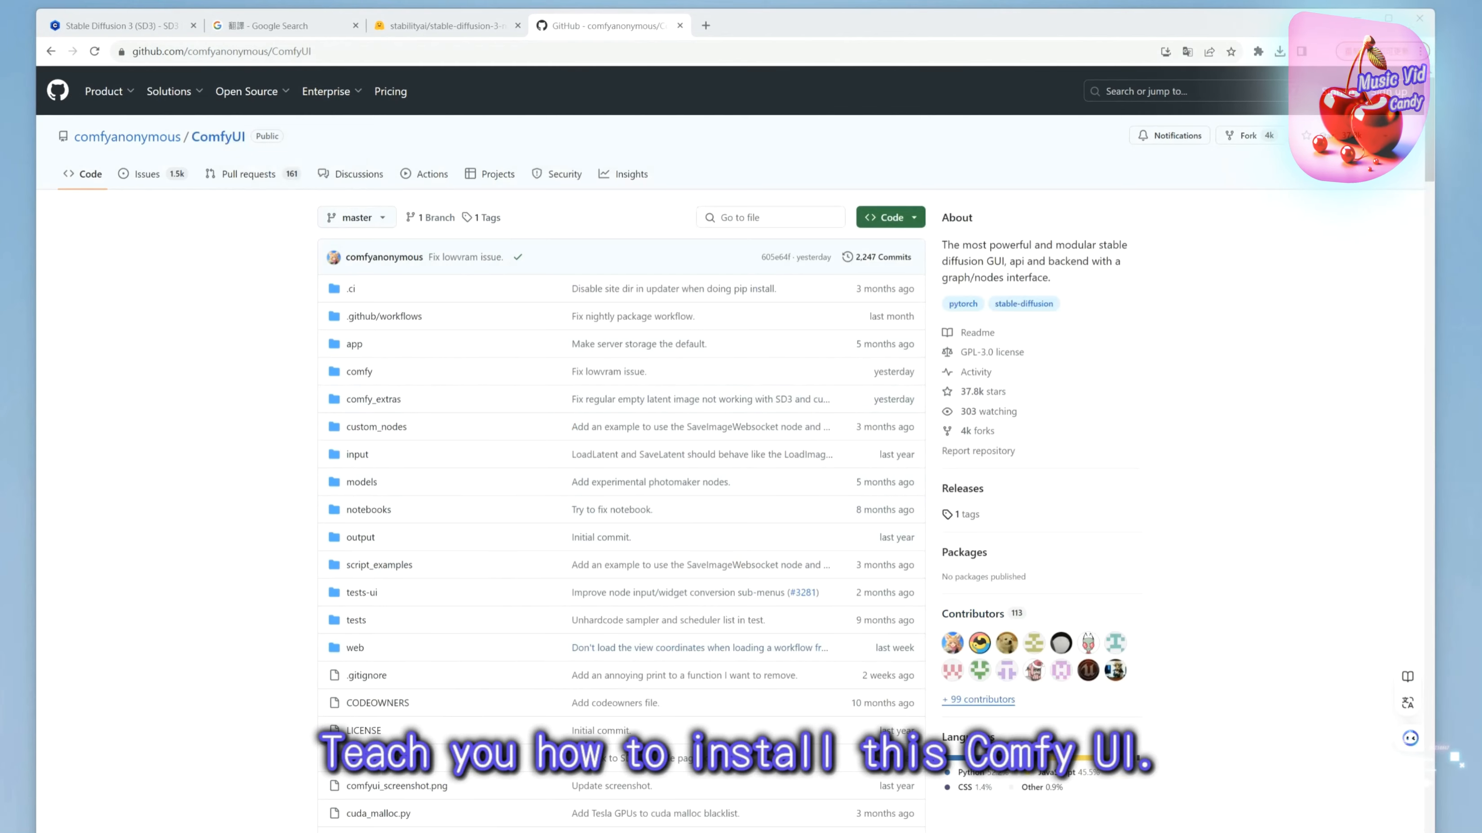
Step: Copy the paragraph describing the portable standalone build from the README's Windows installation section
{"action": "scroll", "coordinate": [767, 678], "scroll_direction": "down", "scroll_amount": 10}
{"action": "scroll", "coordinate": [767, 674], "scroll_direction": "down", "scroll_amount": 15}
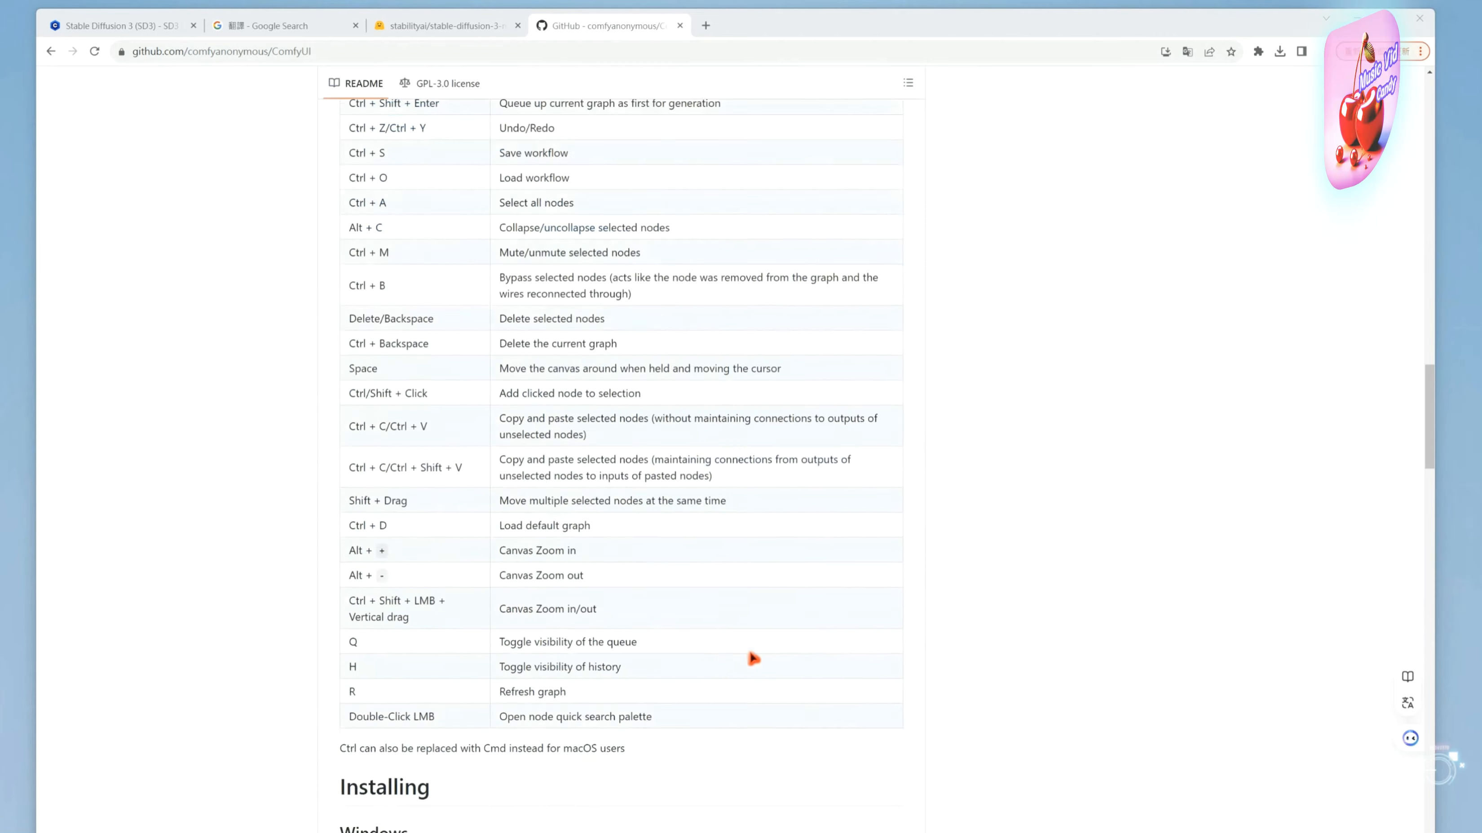
{"action": "scroll", "coordinate": [753, 654], "scroll_direction": "down", "scroll_amount": 10}
{"action": "scroll", "coordinate": [425, 520], "scroll_direction": "up", "scroll_amount": 1}
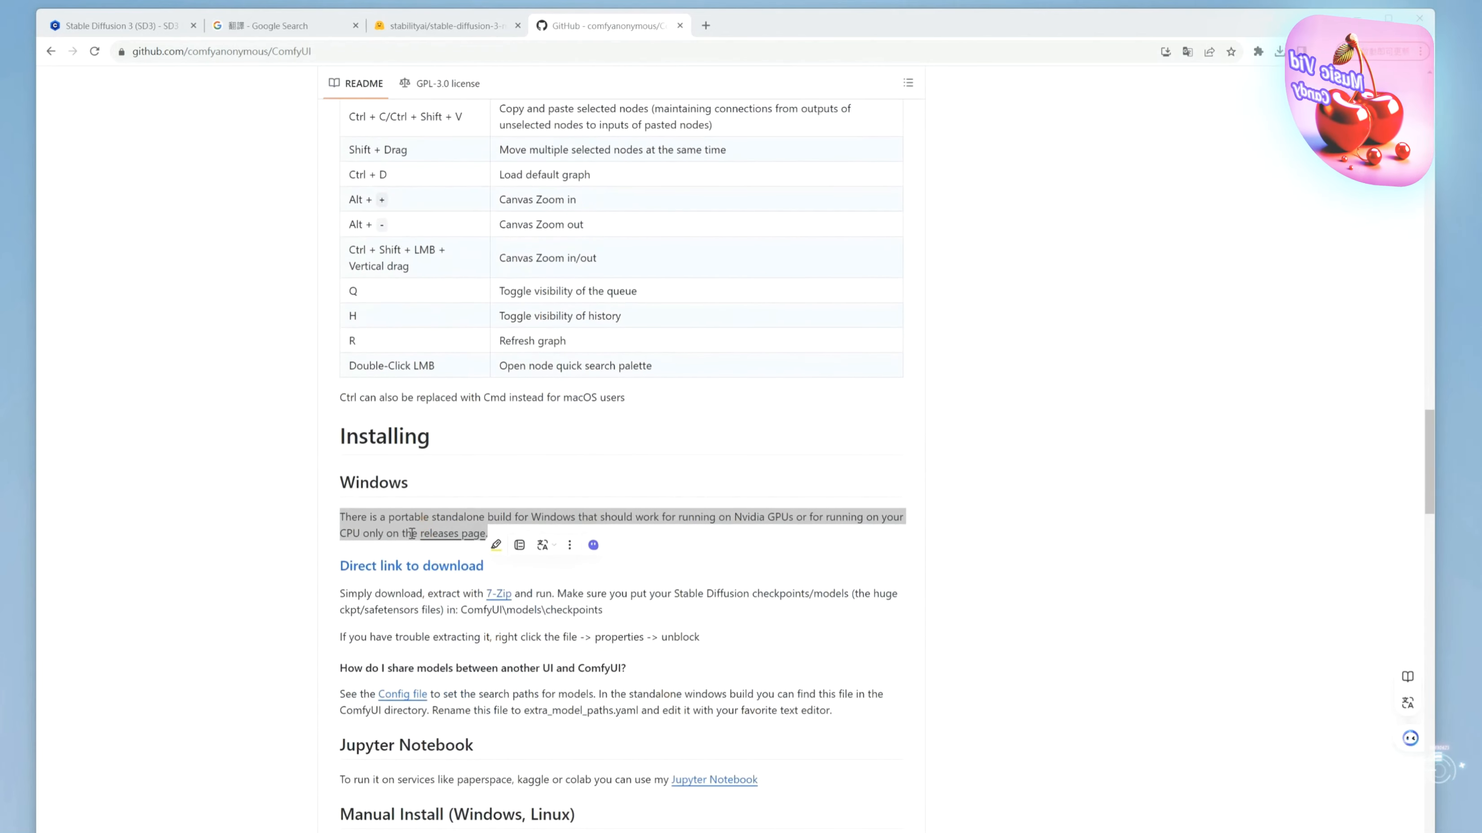
{"action": "right_click", "coordinate": [485, 534]}
{"action": "left_click", "coordinate": [483, 628]}
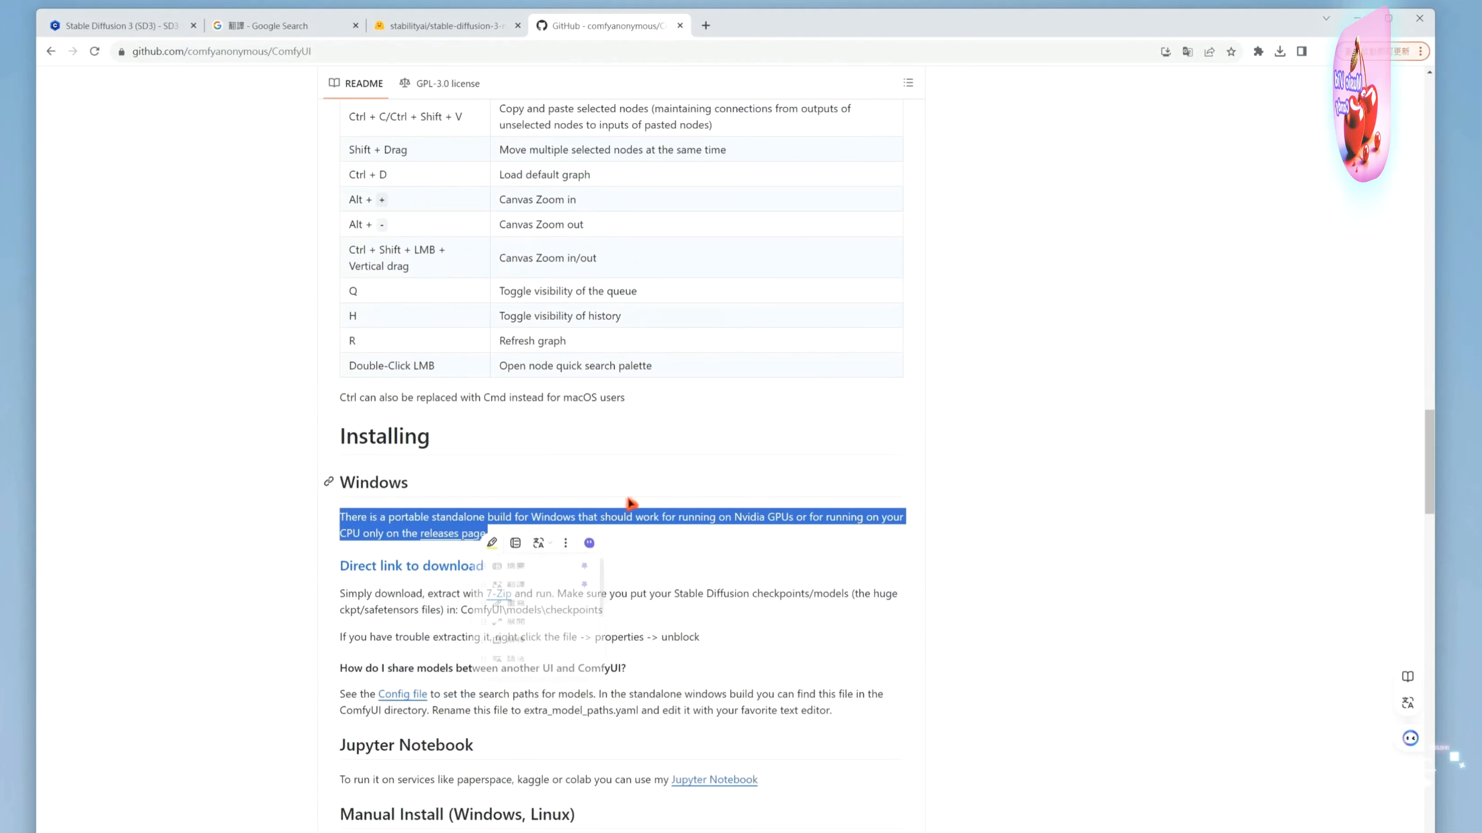
Step: Translate the copied build description from English to Simplified Chinese in Google's translator and read it
{"action": "left_click", "coordinate": [280, 25]}
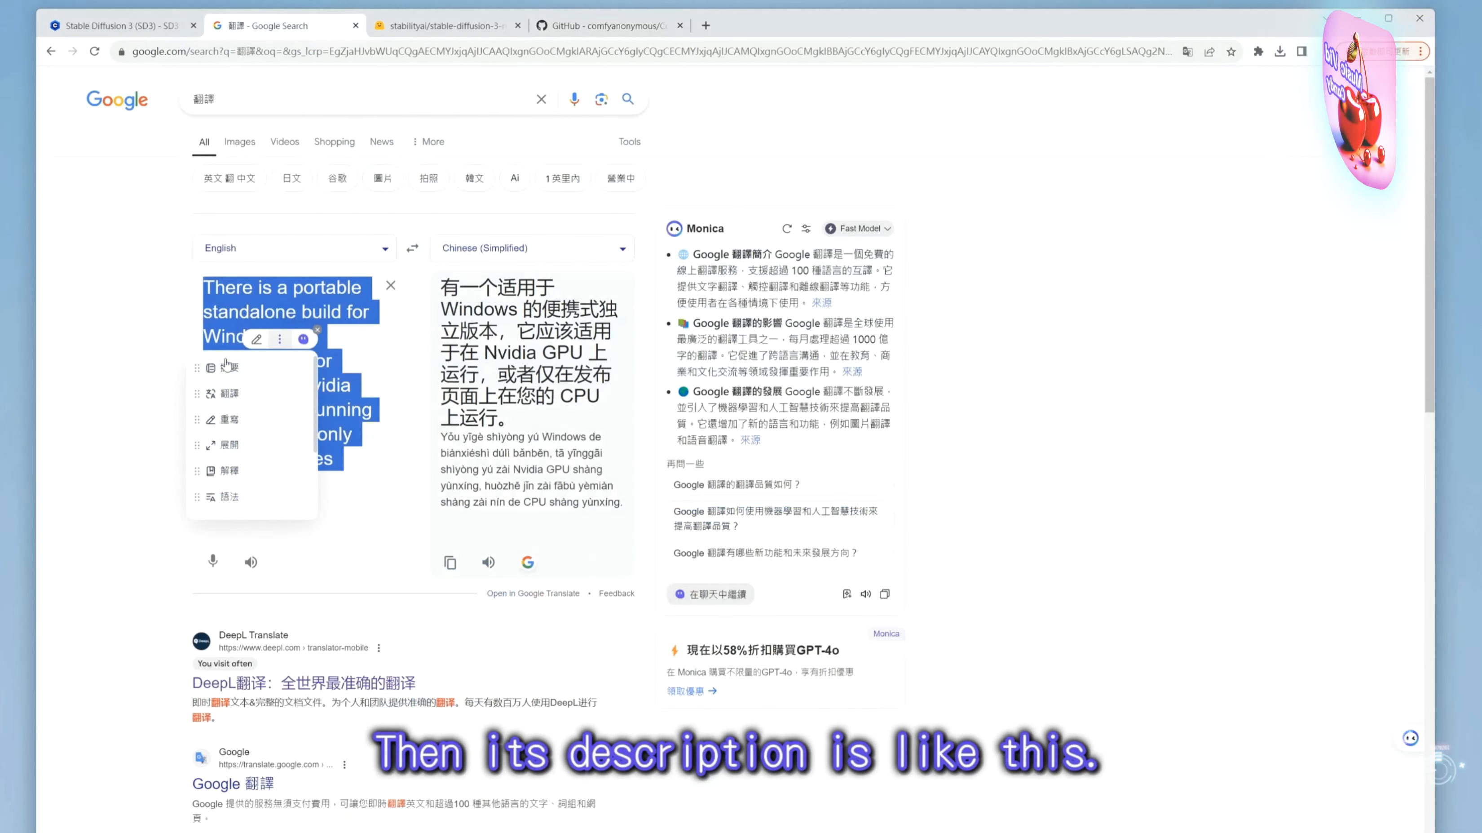
{"action": "left_click", "coordinate": [123, 372]}
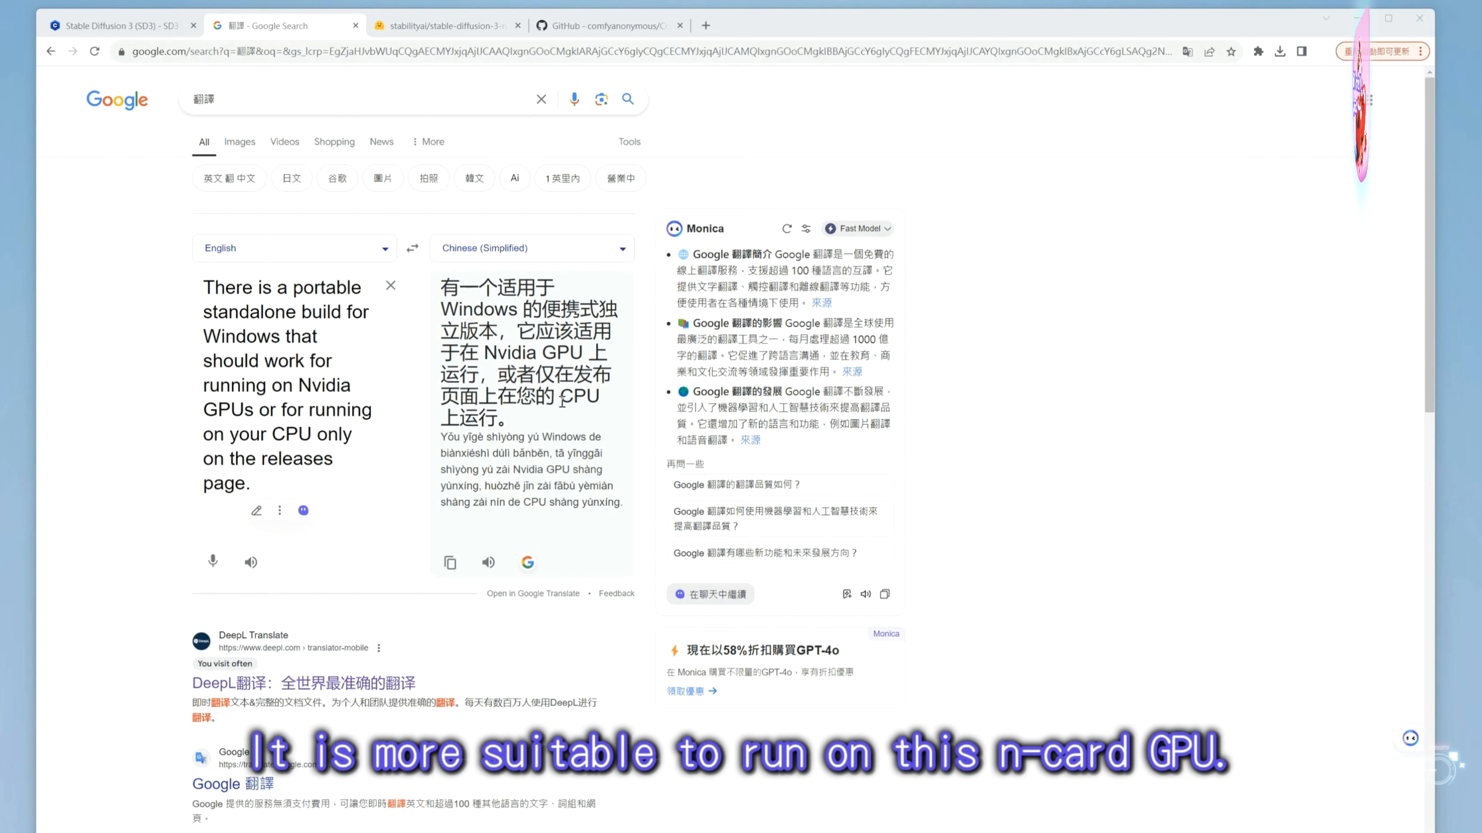
Step: Download the ComfyUI portable Windows build with stable pytorch 2.3 cu121 from the repository's releases page
{"action": "key", "text": "ctrl+4"}
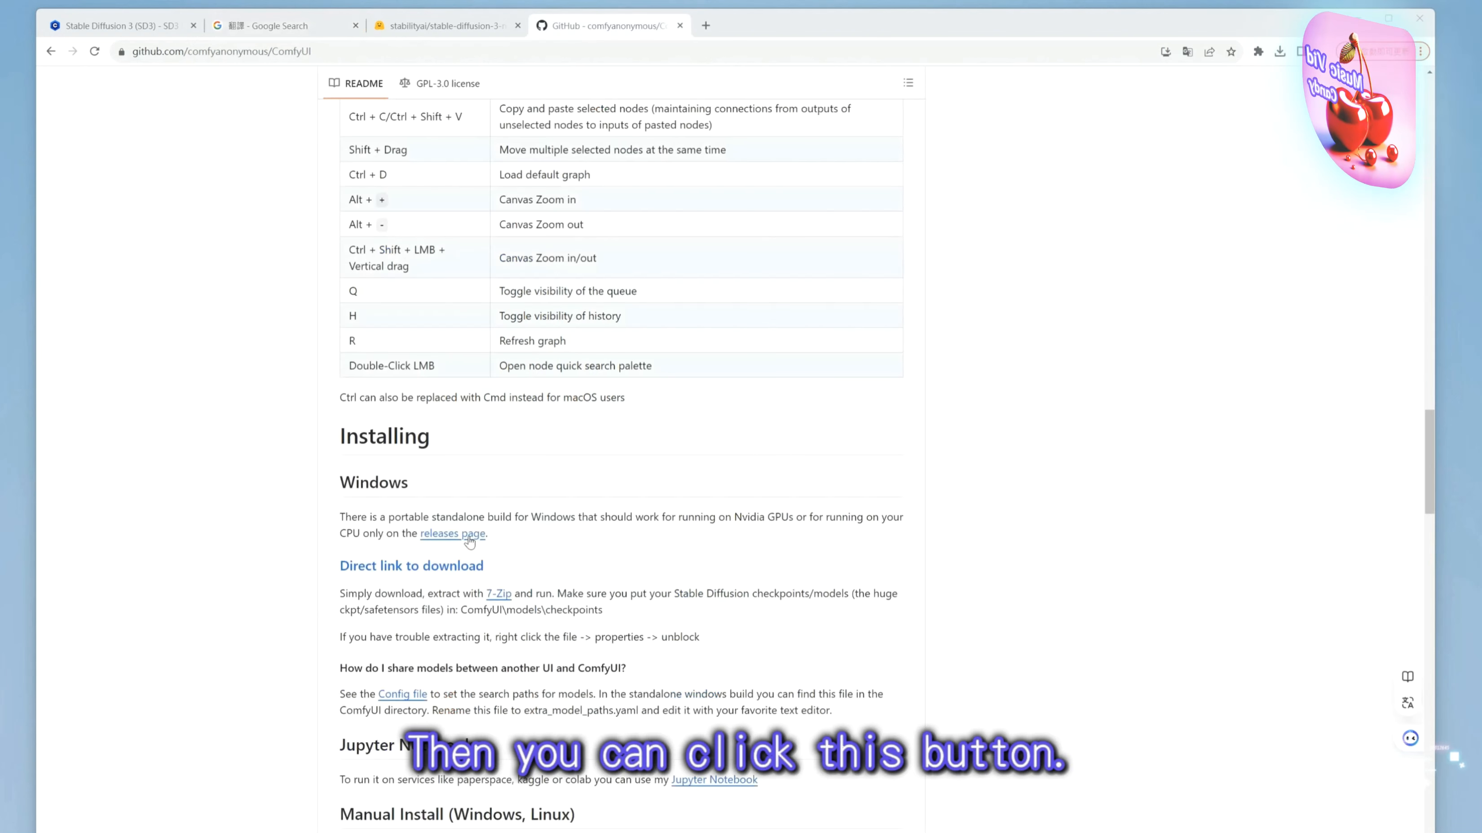
{"action": "left_click", "coordinate": [454, 536]}
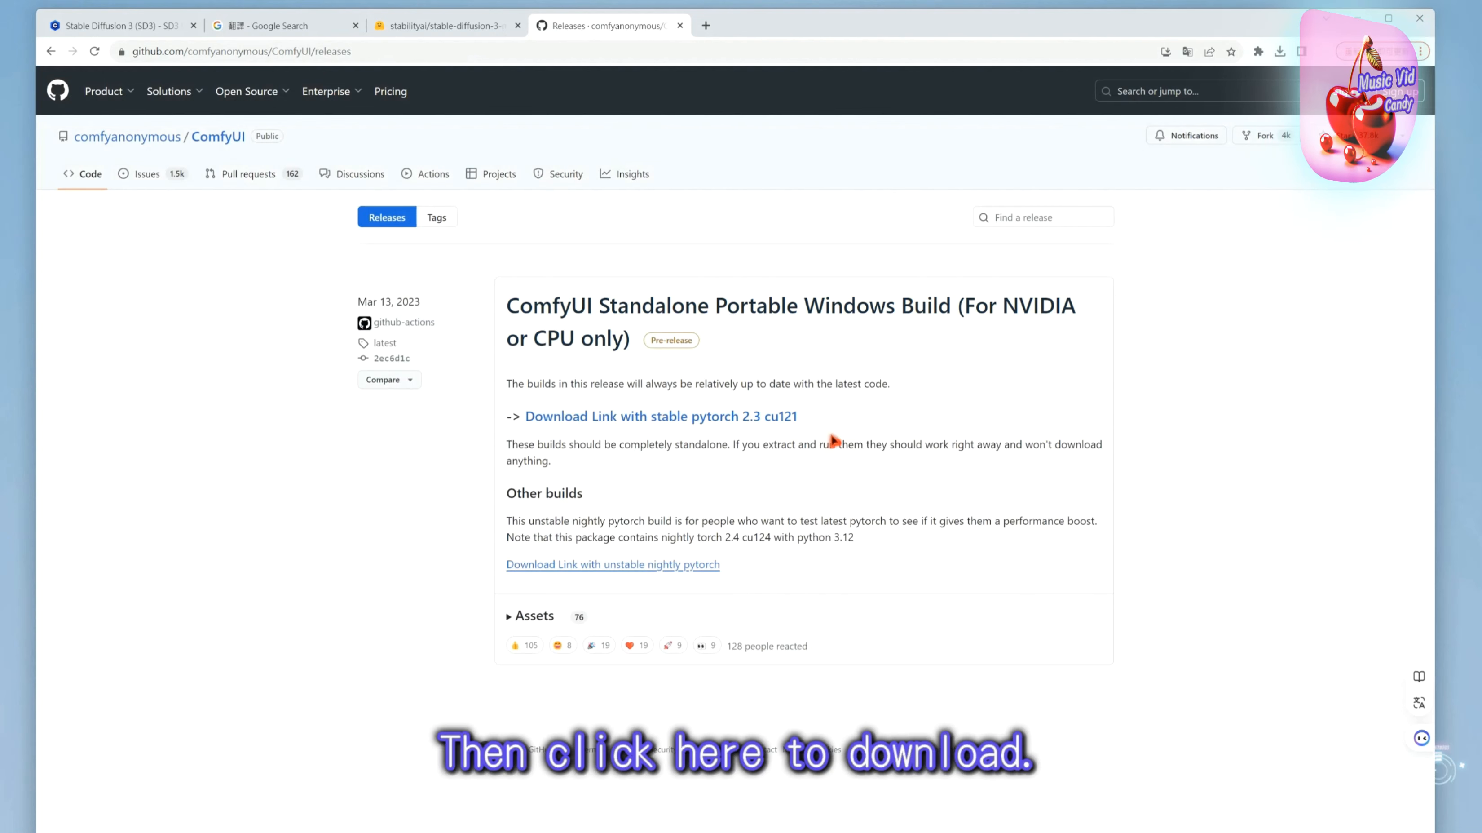
{"action": "left_click", "coordinate": [739, 421]}
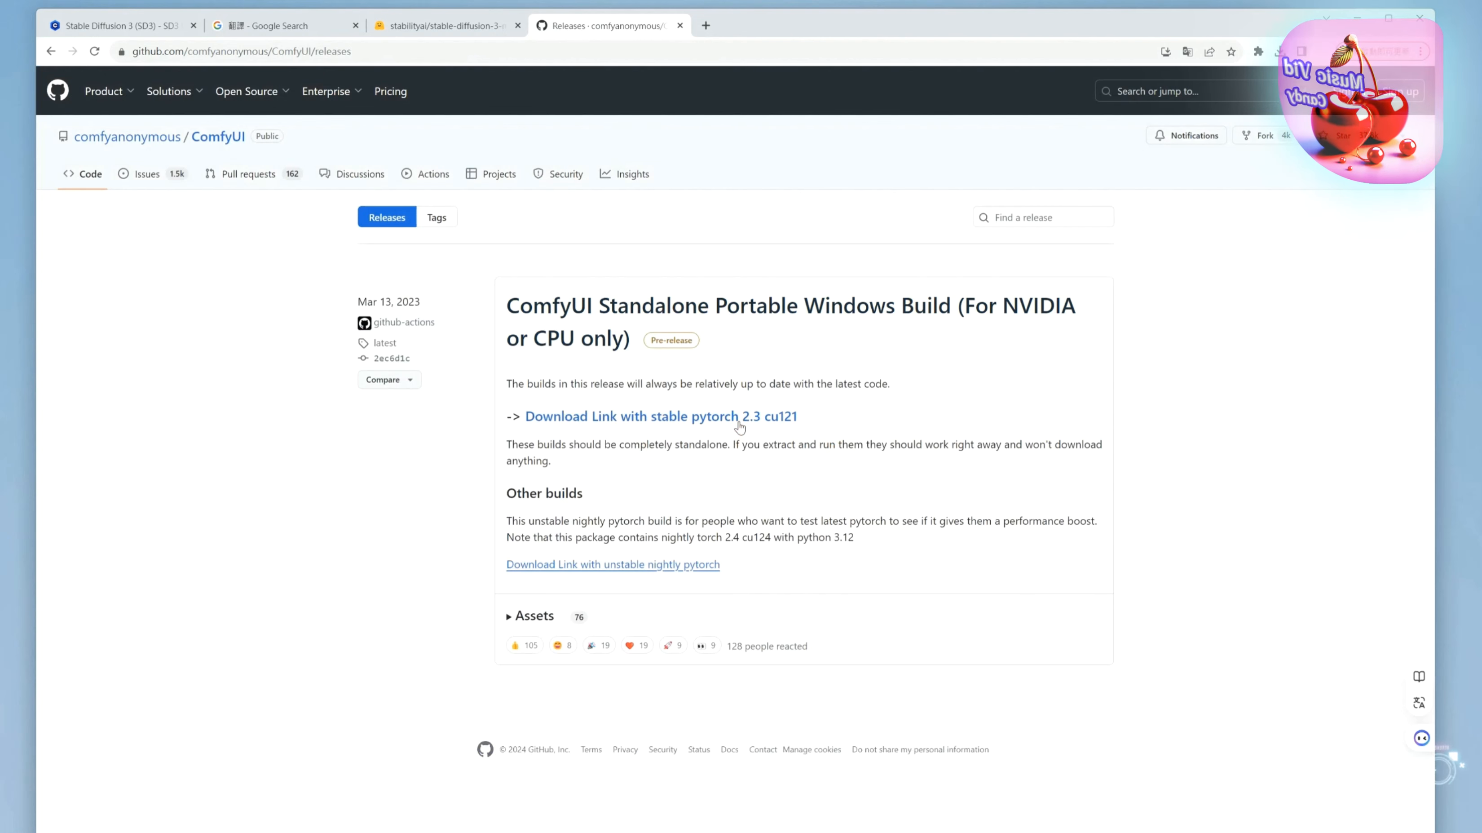
Step: Check the ComfyUI archive in the recent downloads and cancel its running download
{"action": "left_click", "coordinate": [1281, 51]}
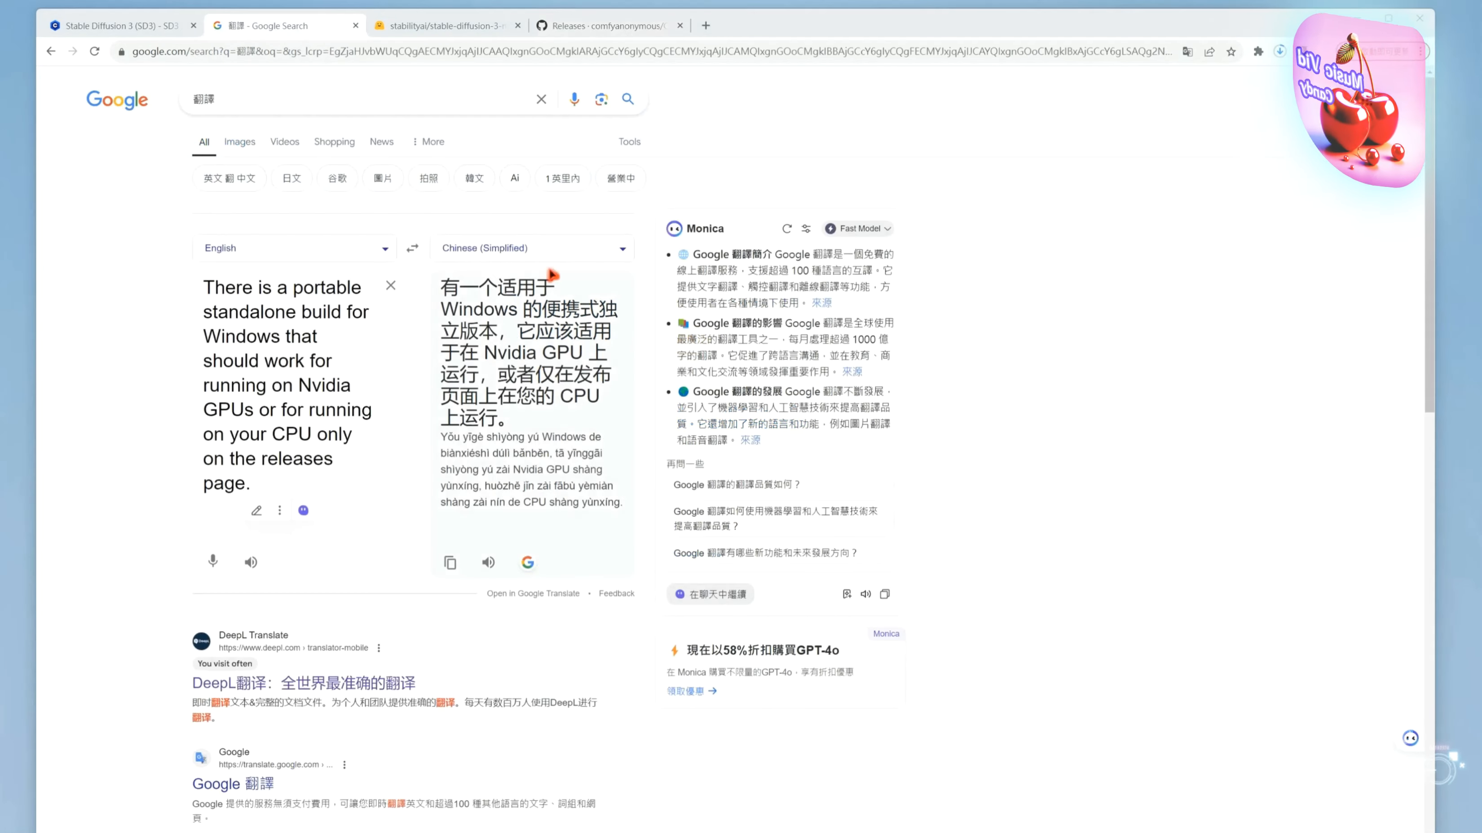
{"action": "left_click", "coordinate": [612, 34]}
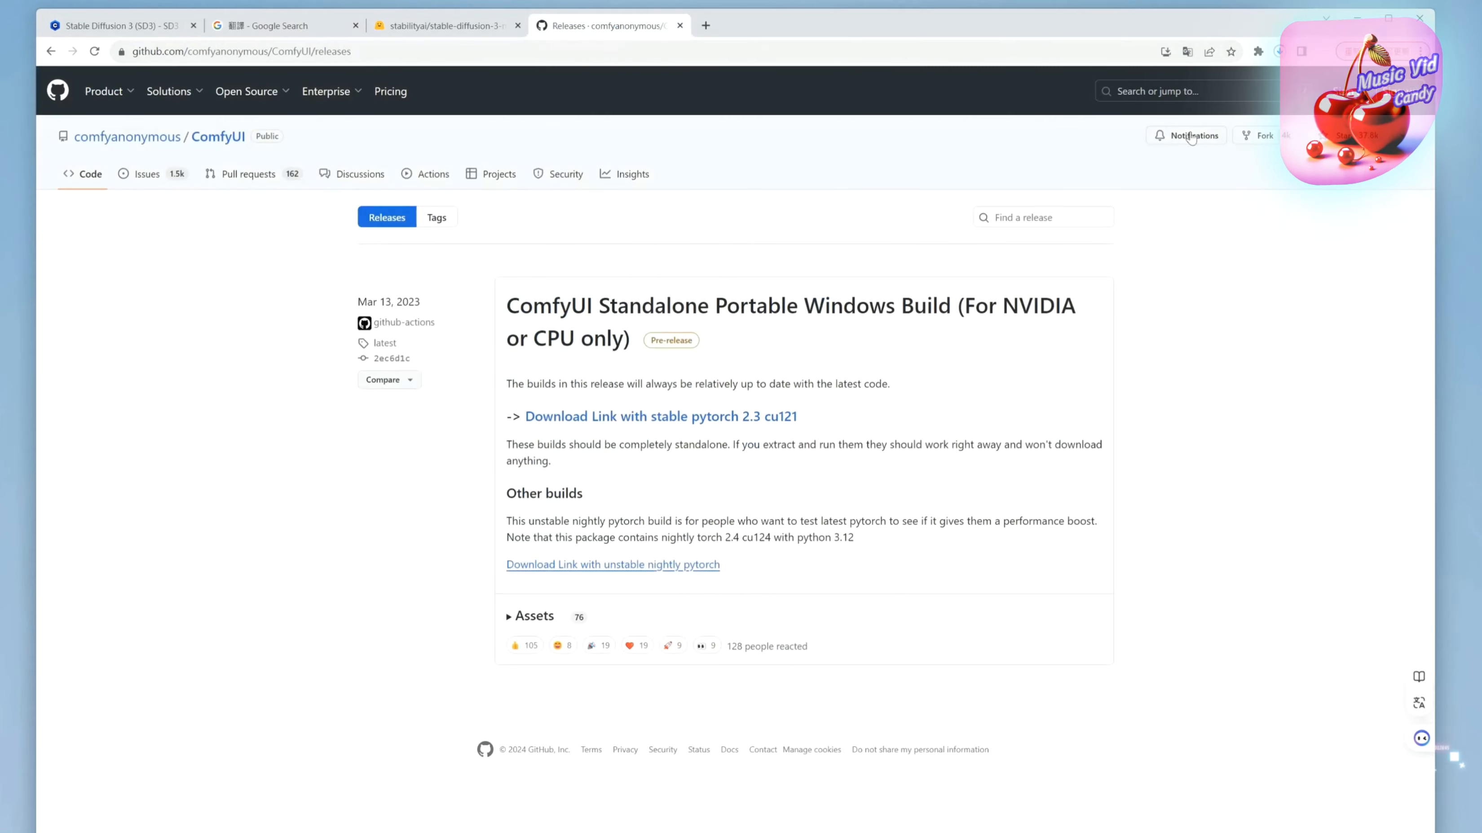
{"action": "left_click", "coordinate": [1281, 52]}
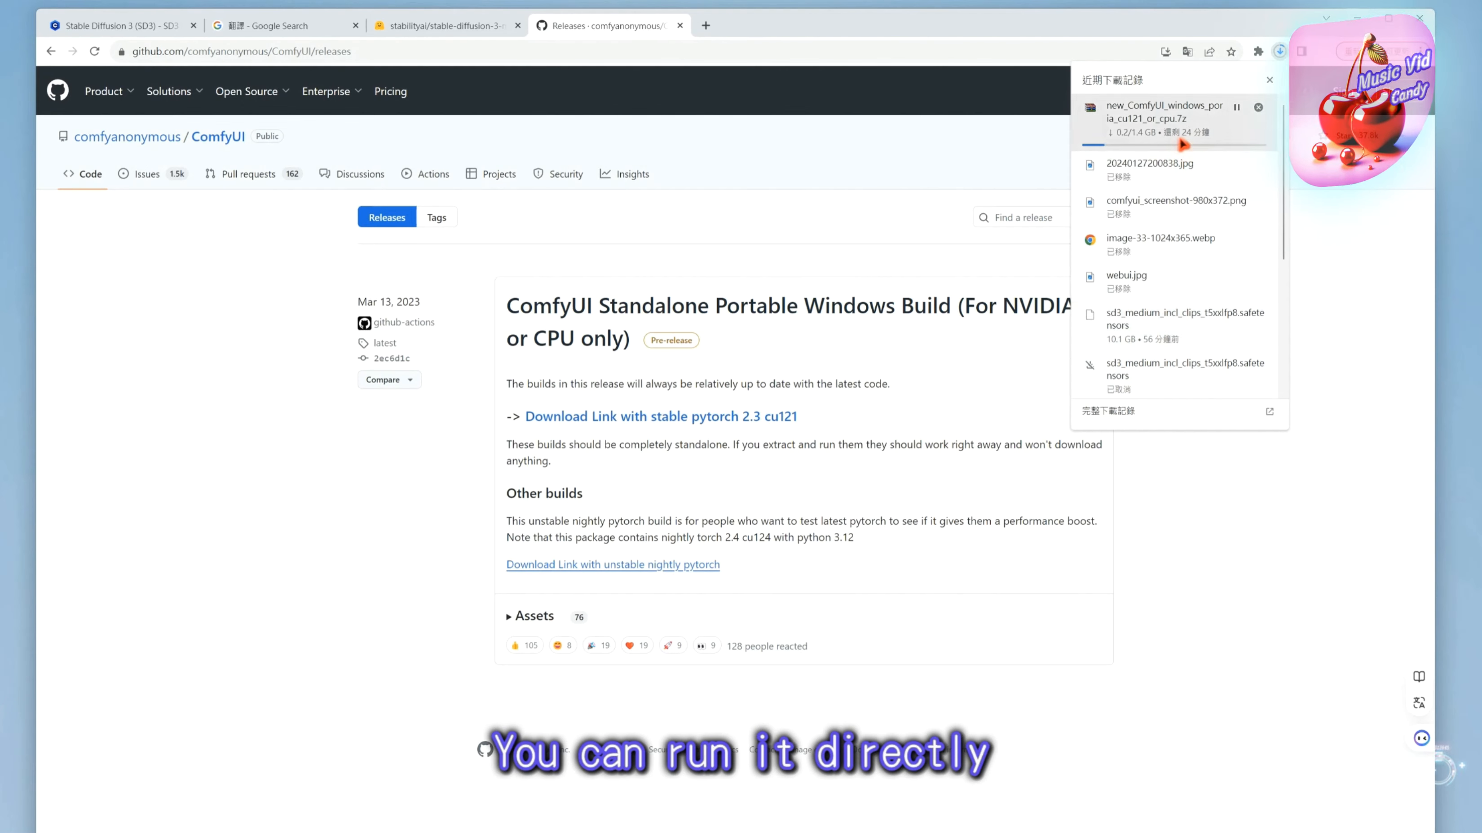
{"action": "left_click", "coordinate": [1254, 112]}
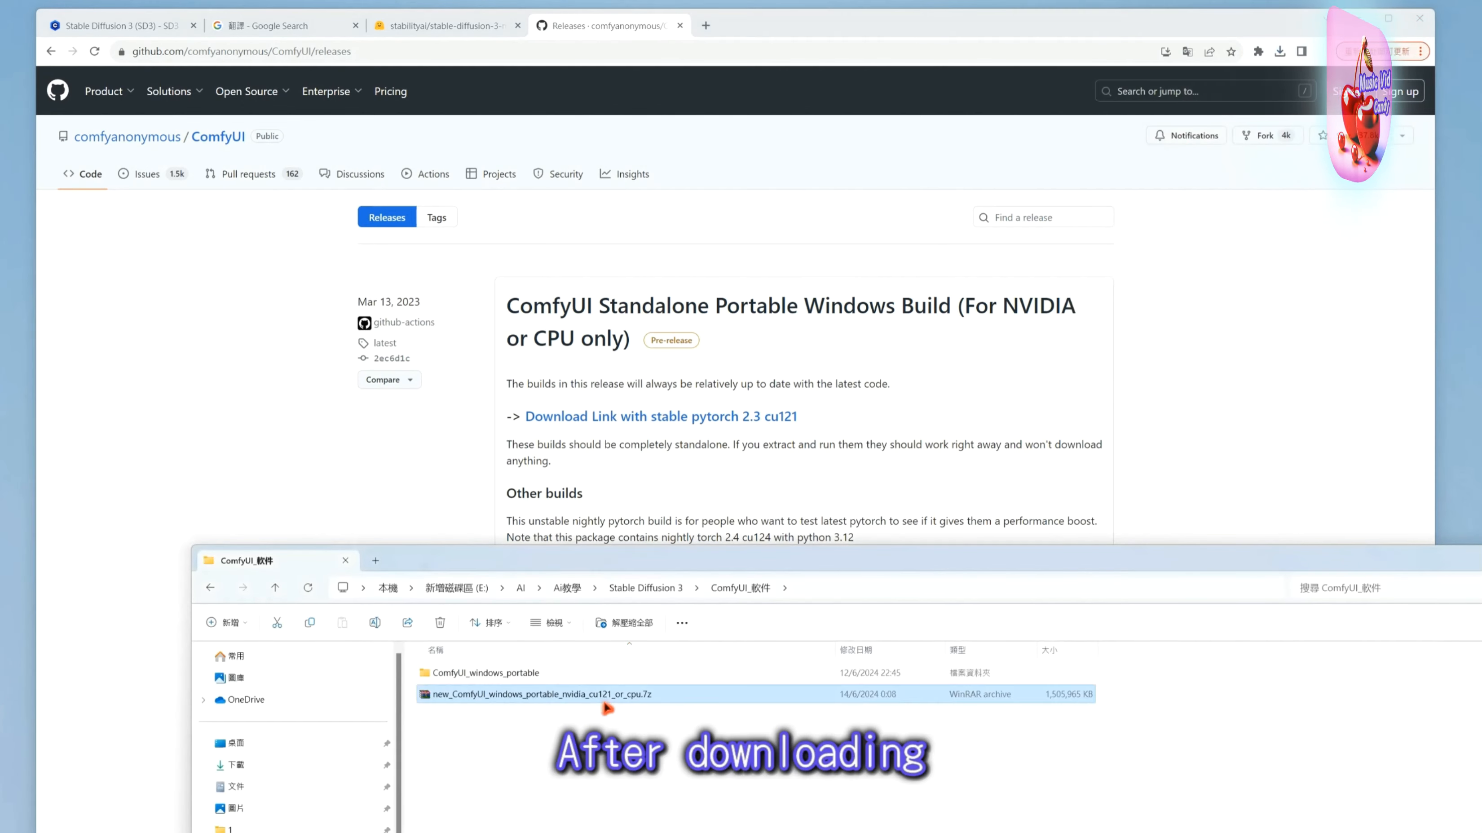
Step: Move the ComfyUI_windows_portable folder extracted from the archive into E:\Ai-Run\ComfyUI-Stable-diffusion-3-1
{"action": "right_click", "coordinate": [605, 704]}
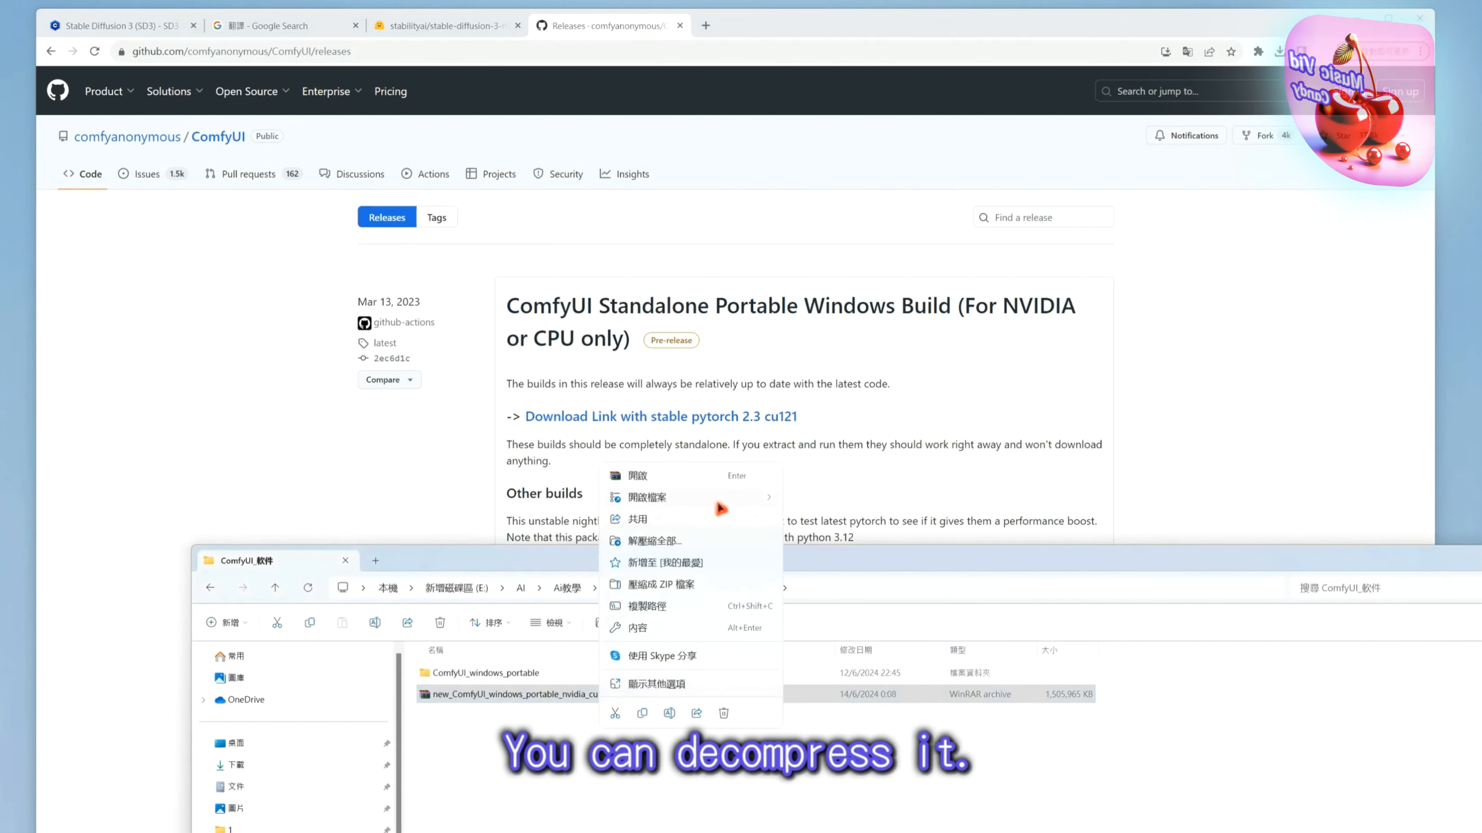
{"action": "mouse_move", "coordinate": [716, 502]}
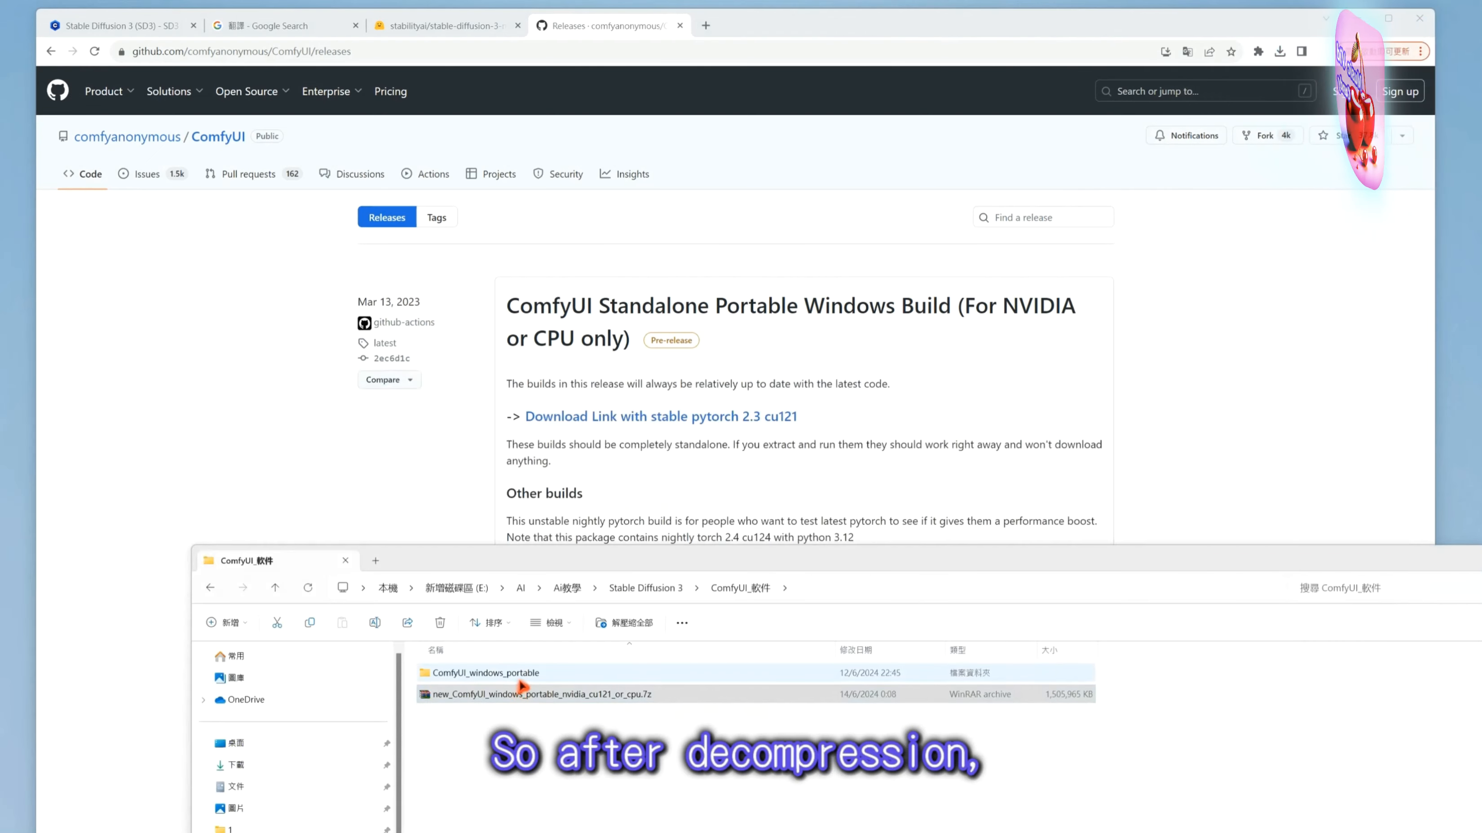
{"action": "left_click", "coordinate": [518, 681]}
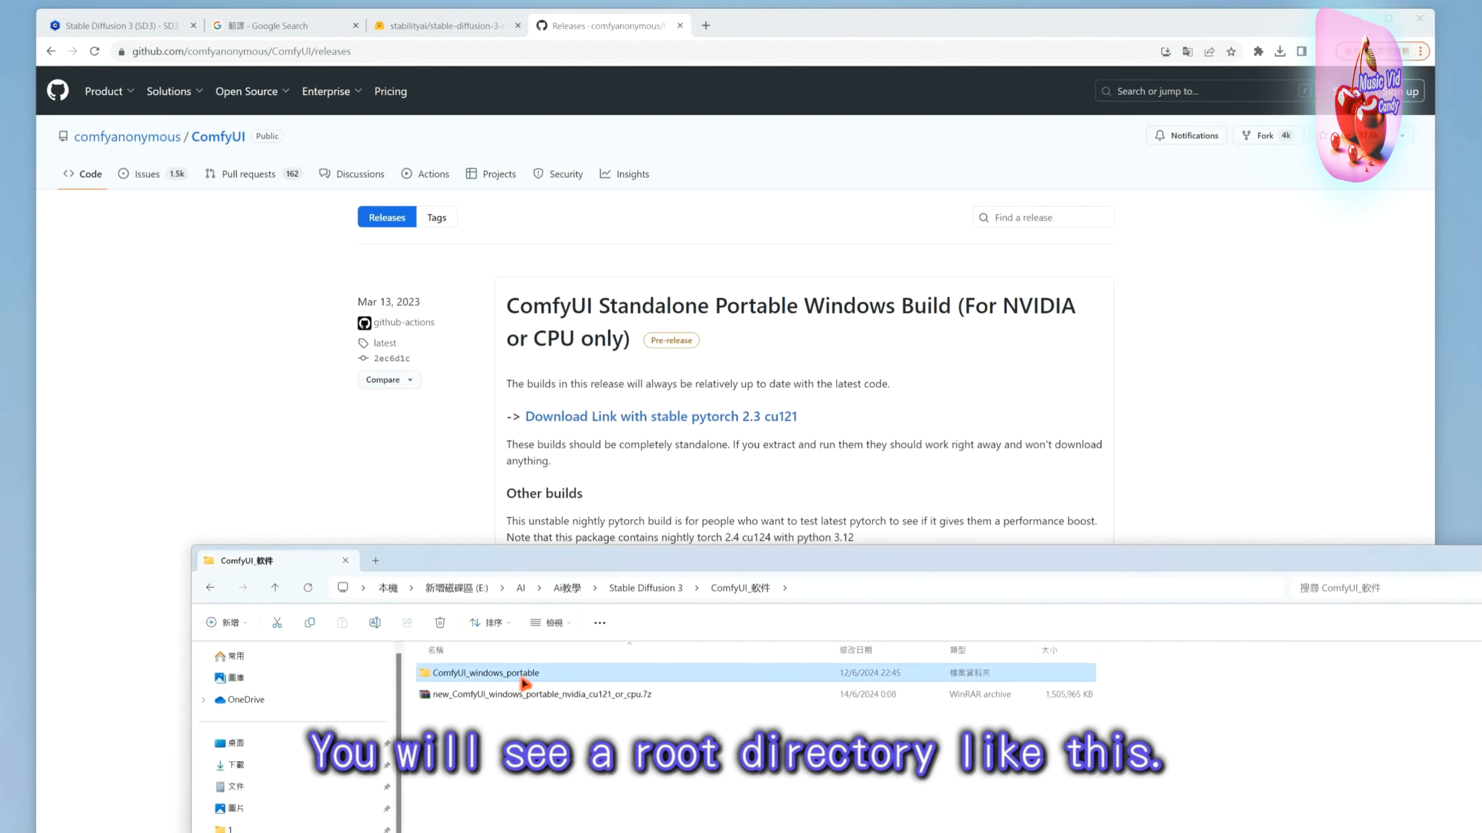
{"action": "key", "text": "ctrl+x"}
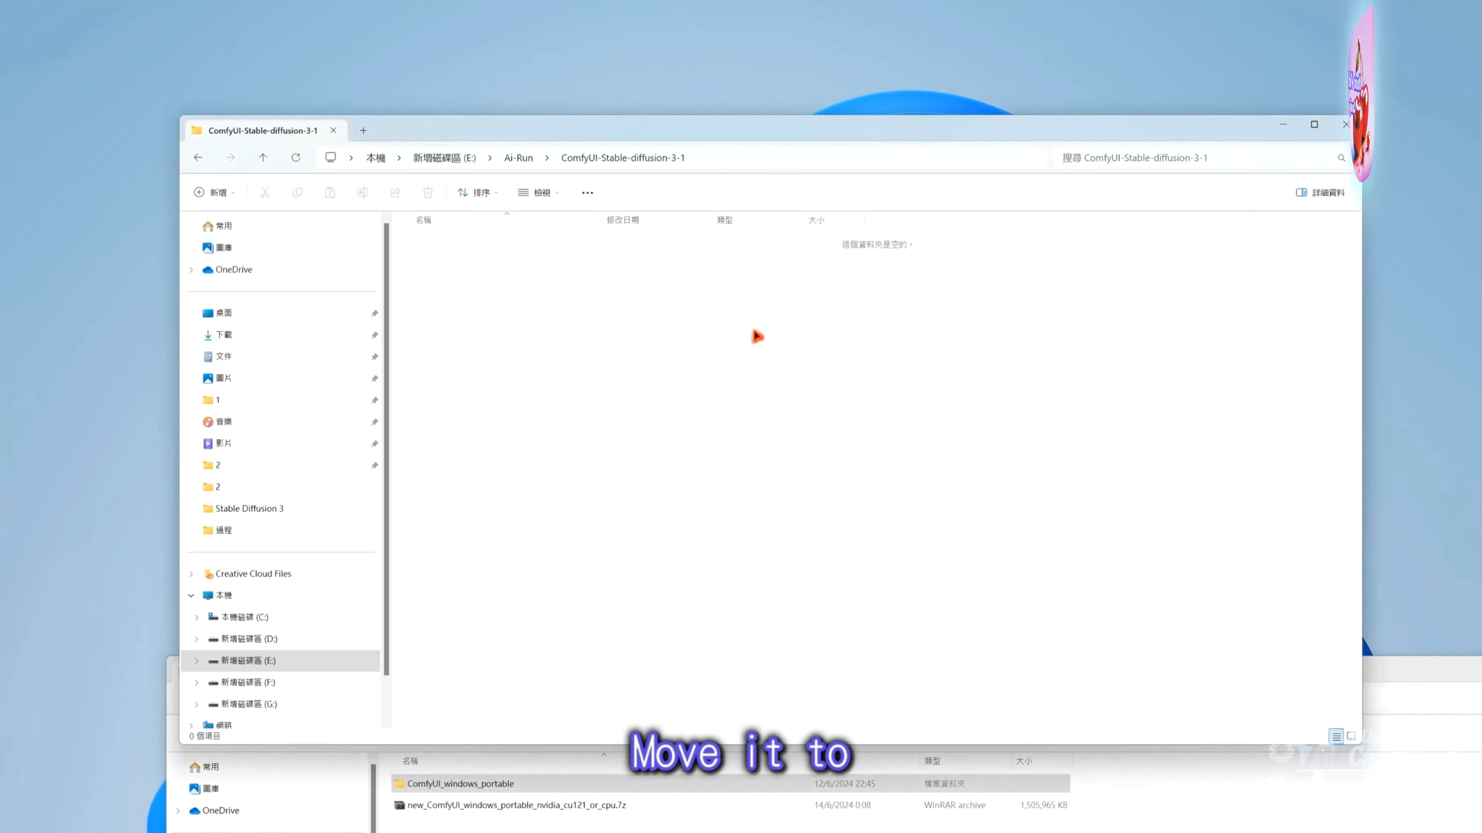
{"action": "key", "text": "ctrl+v"}
{"action": "left_click_drag", "start_coordinate": [752, 139], "coordinate": [763, 99]}
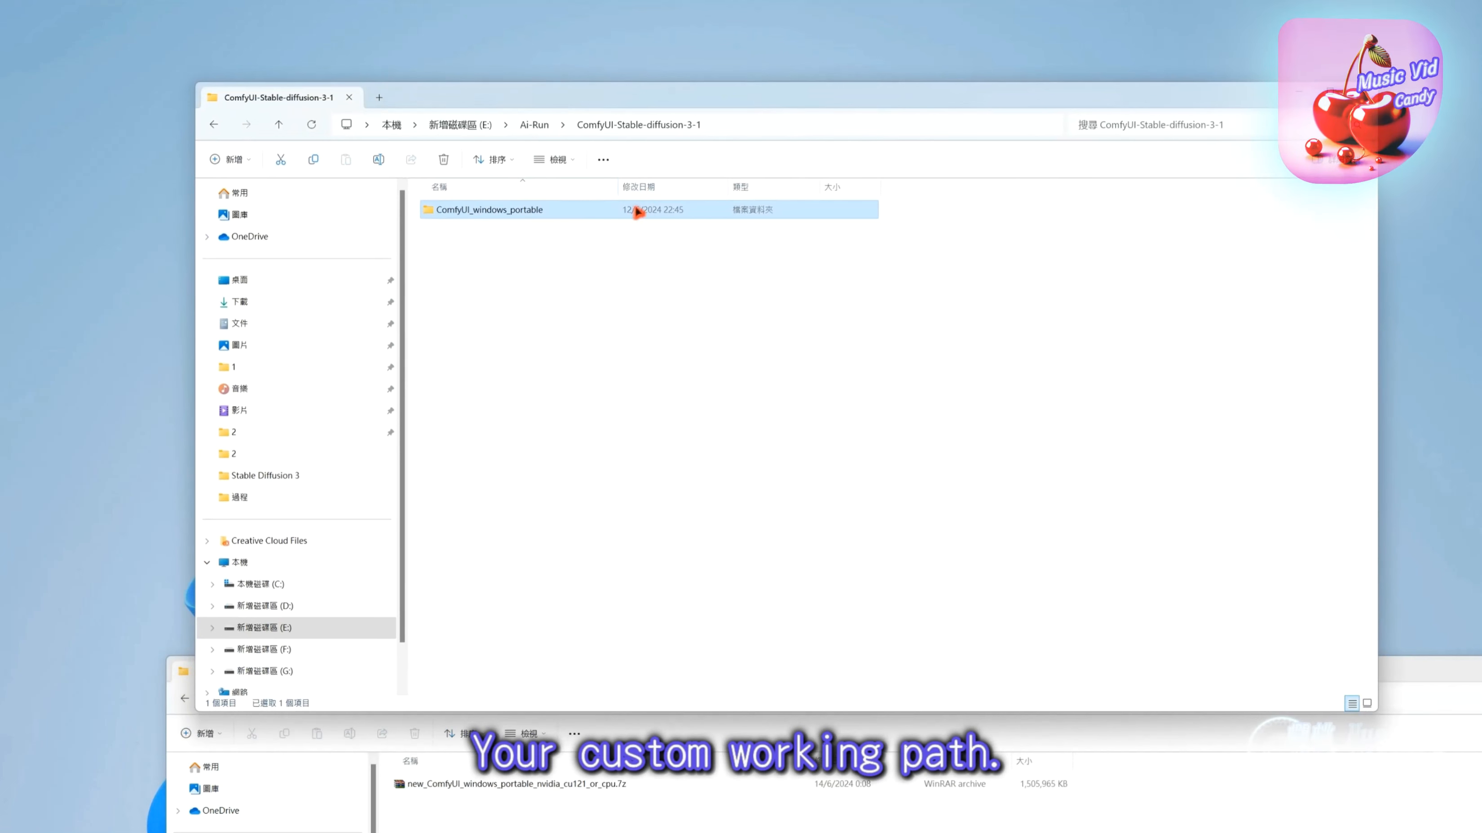
Step: Open the moved ComfyUI_windows_portable folder and locate its launch scripts run_cpu.bat and run_nvidia_gpu.bat
{"action": "double_click", "coordinate": [532, 216]}
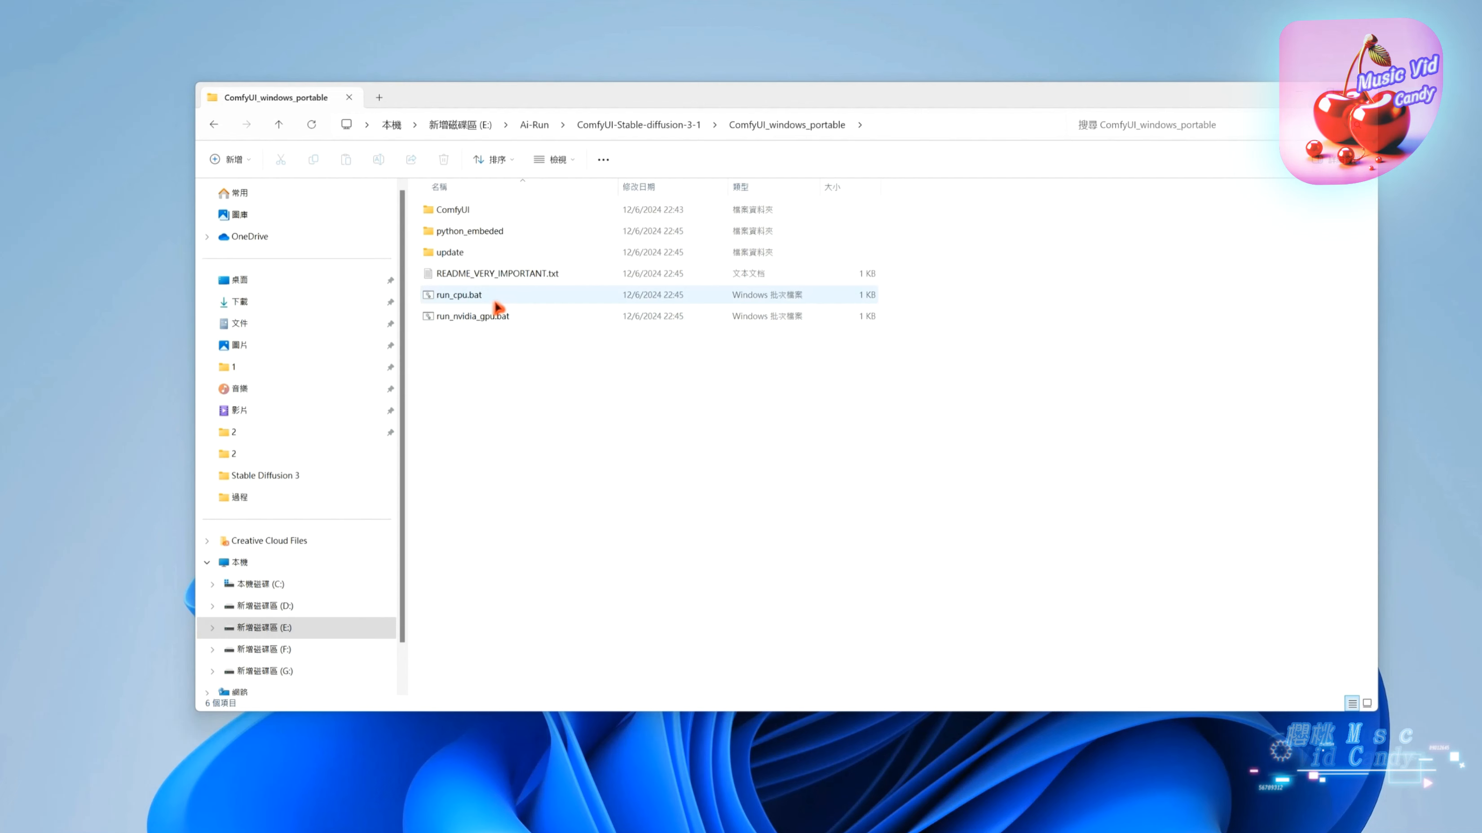
{"action": "left_click", "coordinate": [475, 301]}
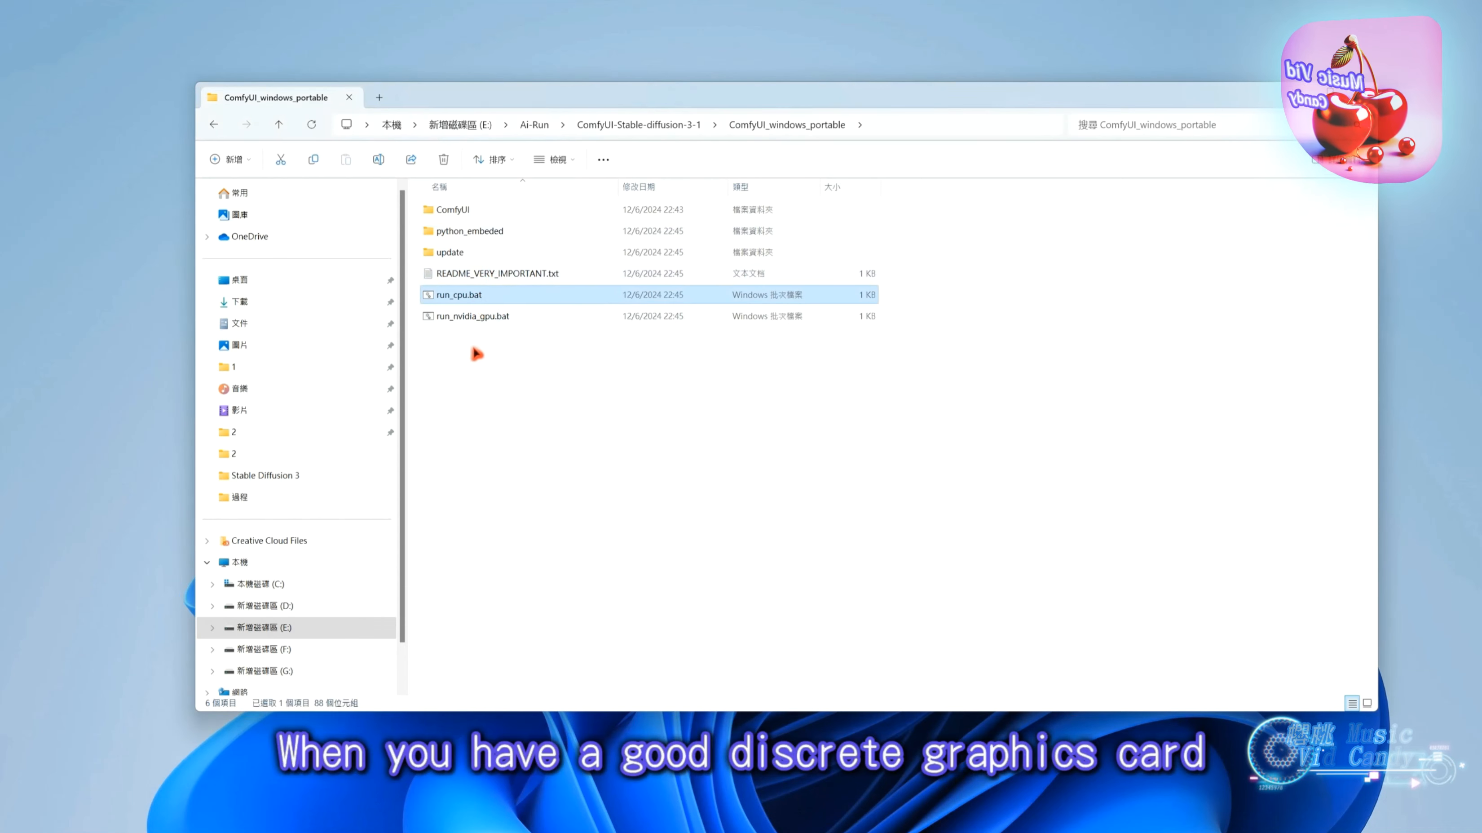
{"action": "left_click", "coordinate": [495, 318]}
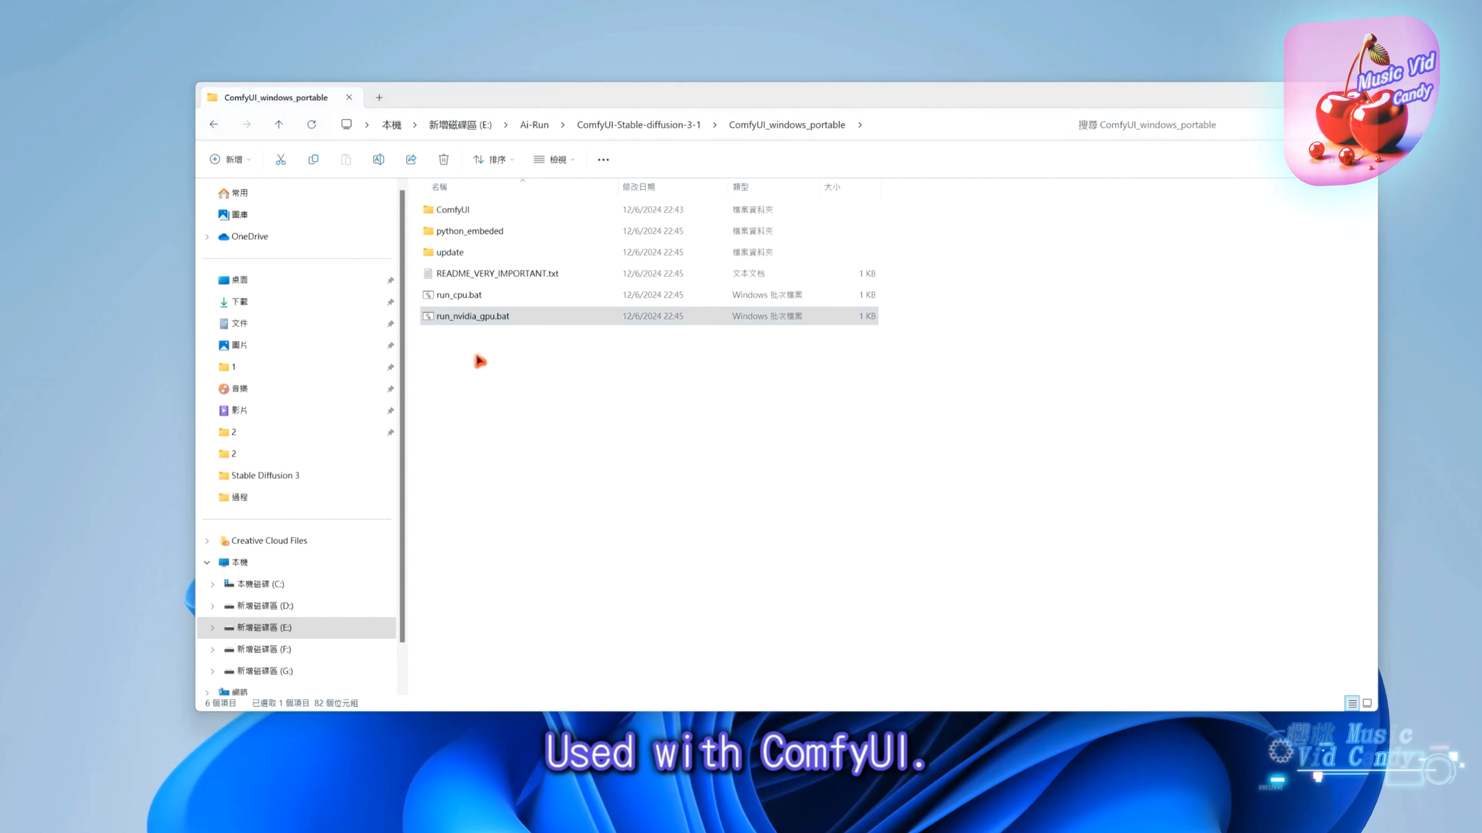
Step: Go back to the ComfyUI-Stable-diffusion-3-1 folder and check the size of ComfyUI_windows_portable in its properties
{"action": "left_click", "coordinate": [694, 126]}
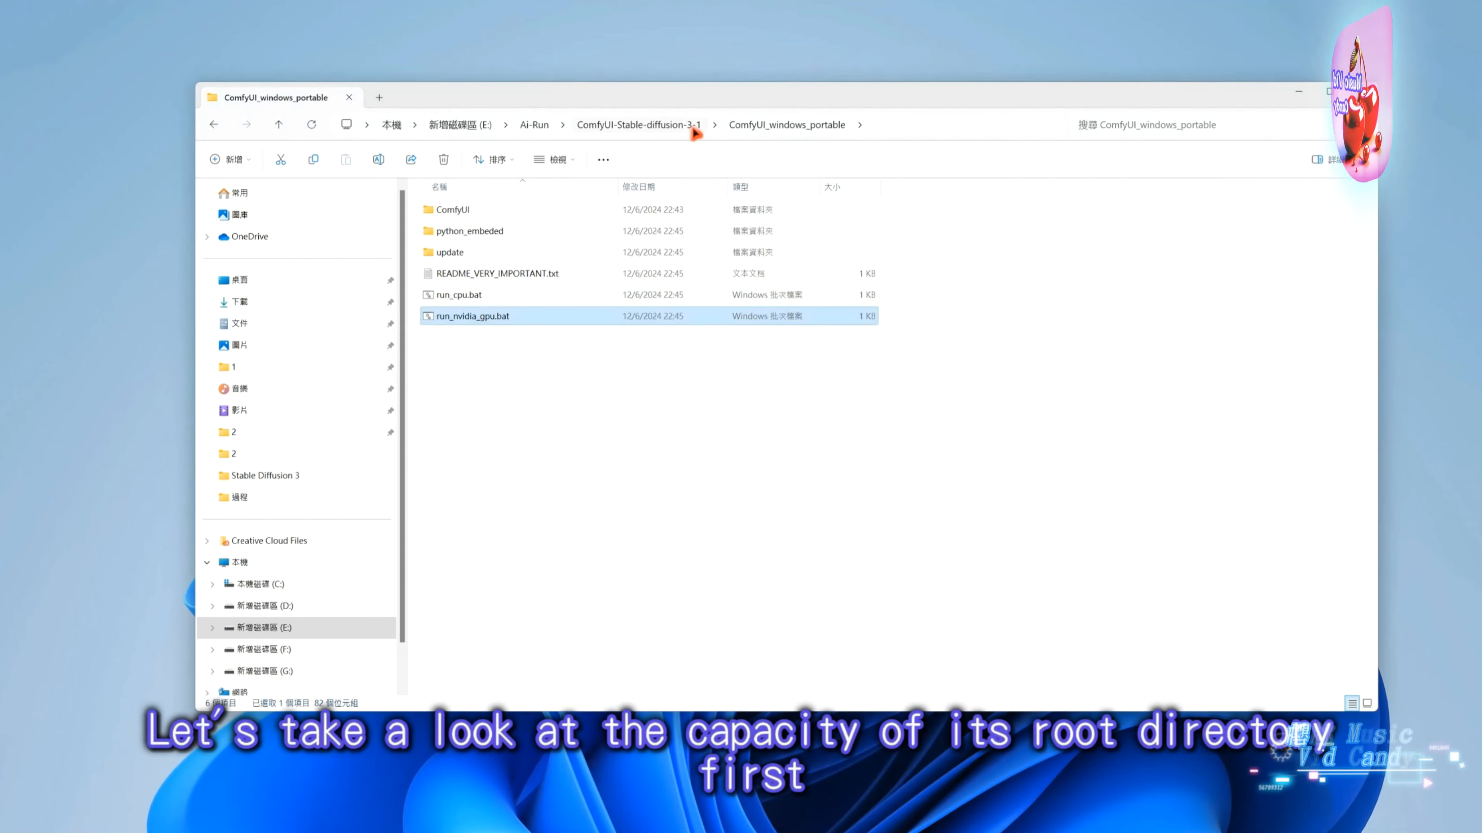
{"action": "right_click", "coordinate": [516, 217]}
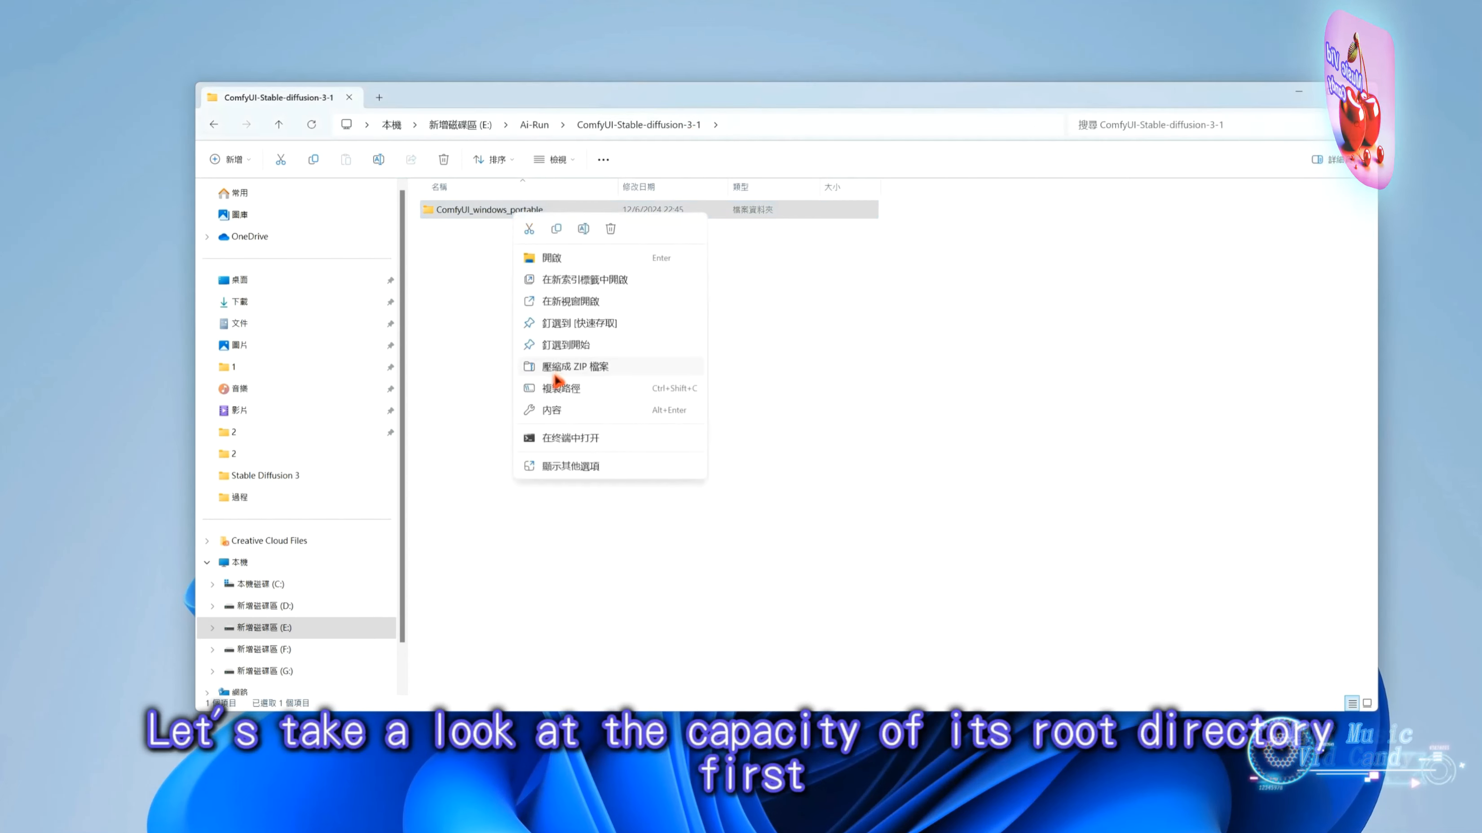
{"action": "left_click", "coordinate": [560, 424]}
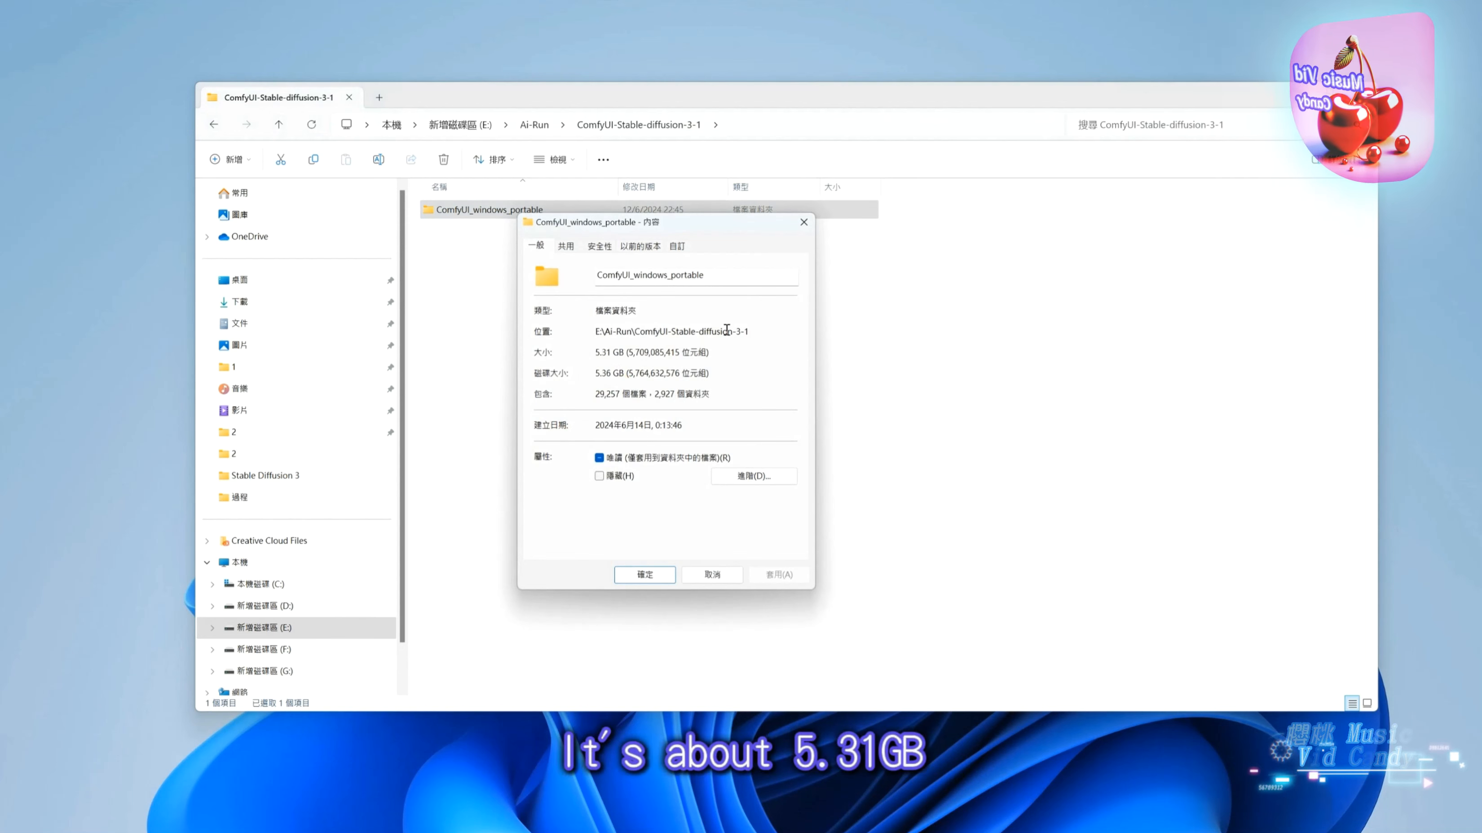
Step: Close the folder properties, open ComfyUI_windows_portable and start ComfyUI with run_nvidia_gpu.bat
{"action": "left_click", "coordinate": [804, 222]}
{"action": "double_click", "coordinate": [808, 210]}
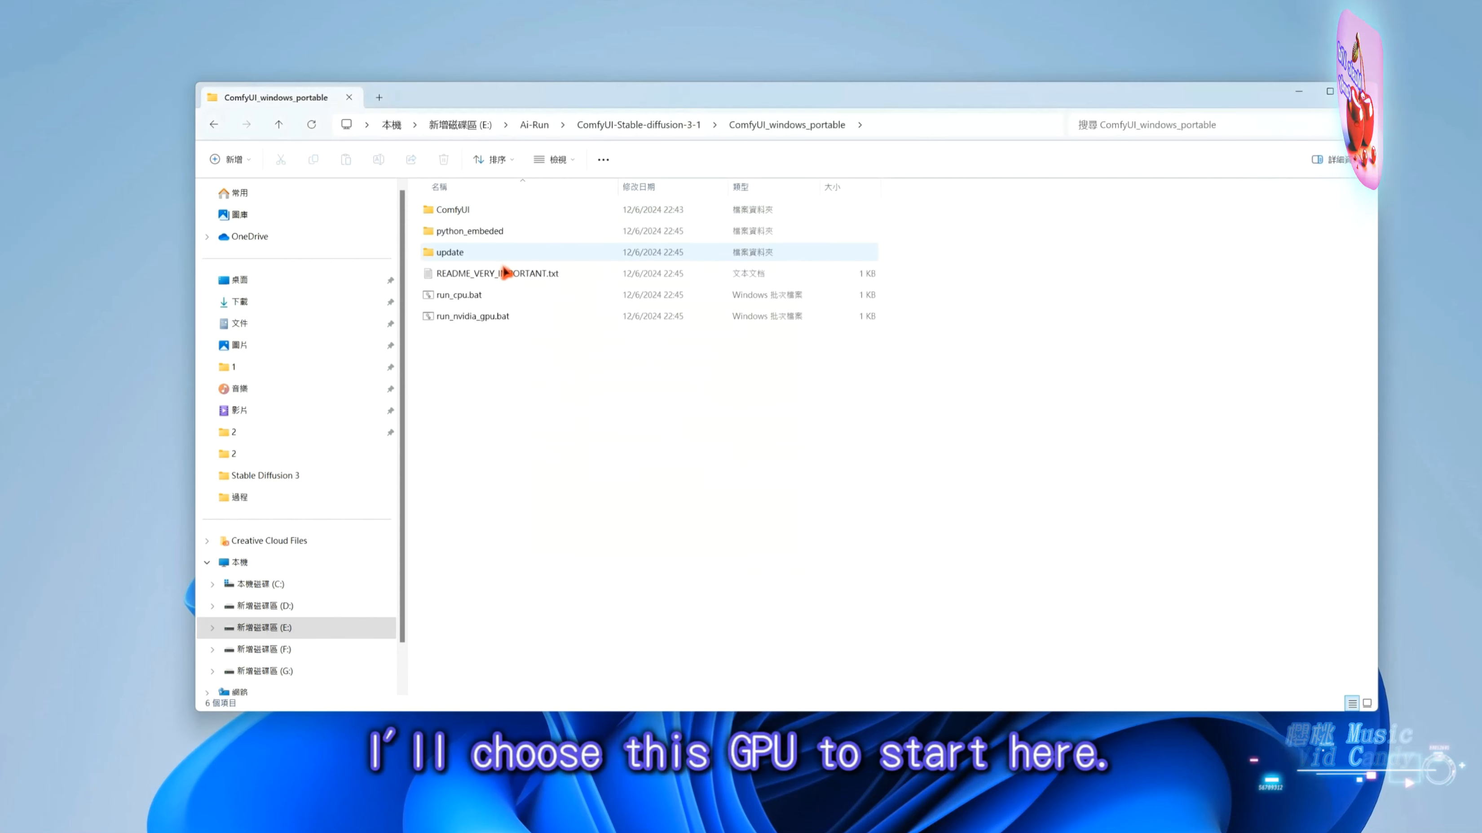
{"action": "left_click", "coordinate": [488, 319]}
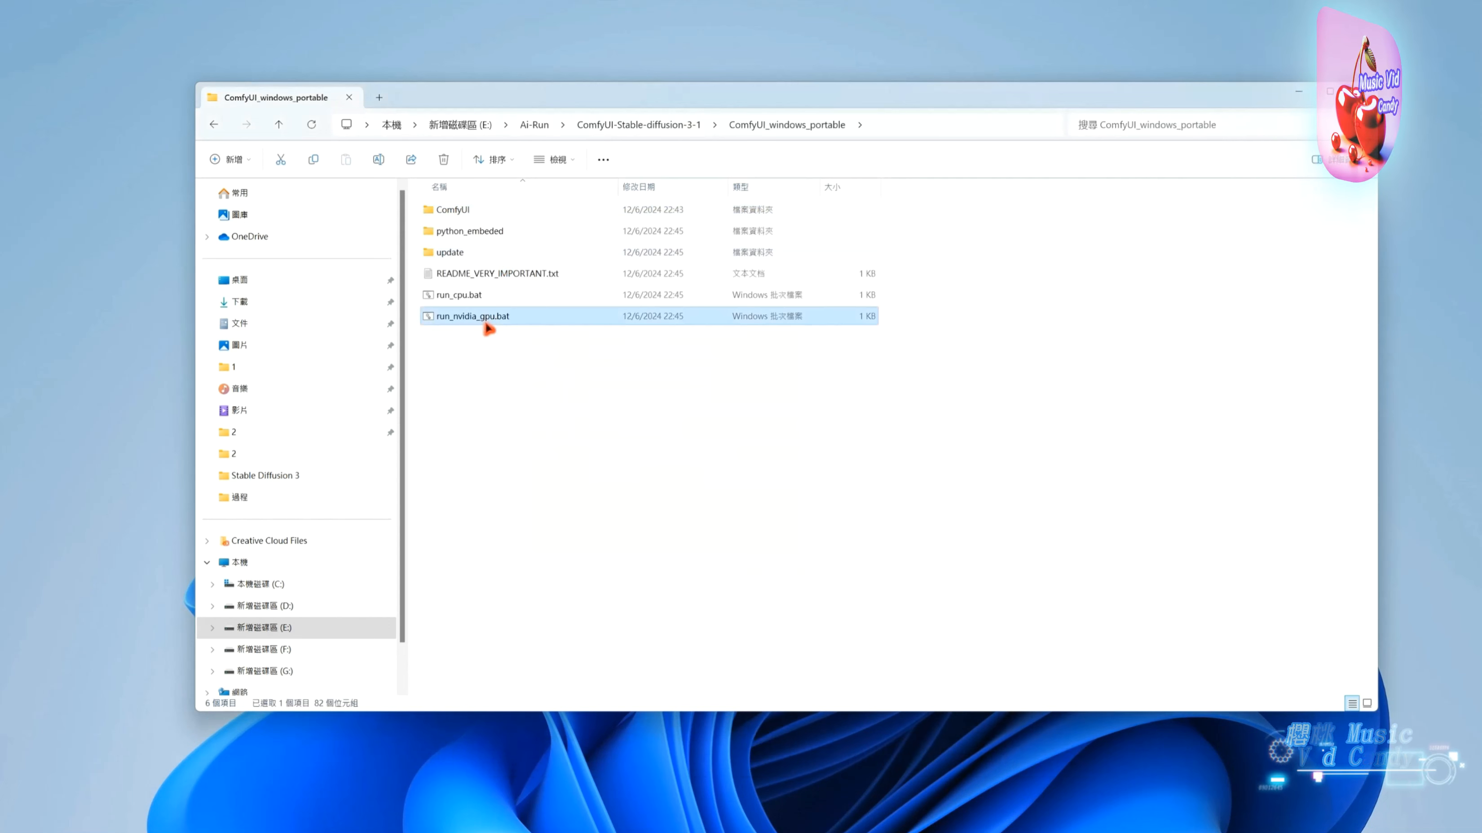
{"action": "double_click", "coordinate": [485, 322]}
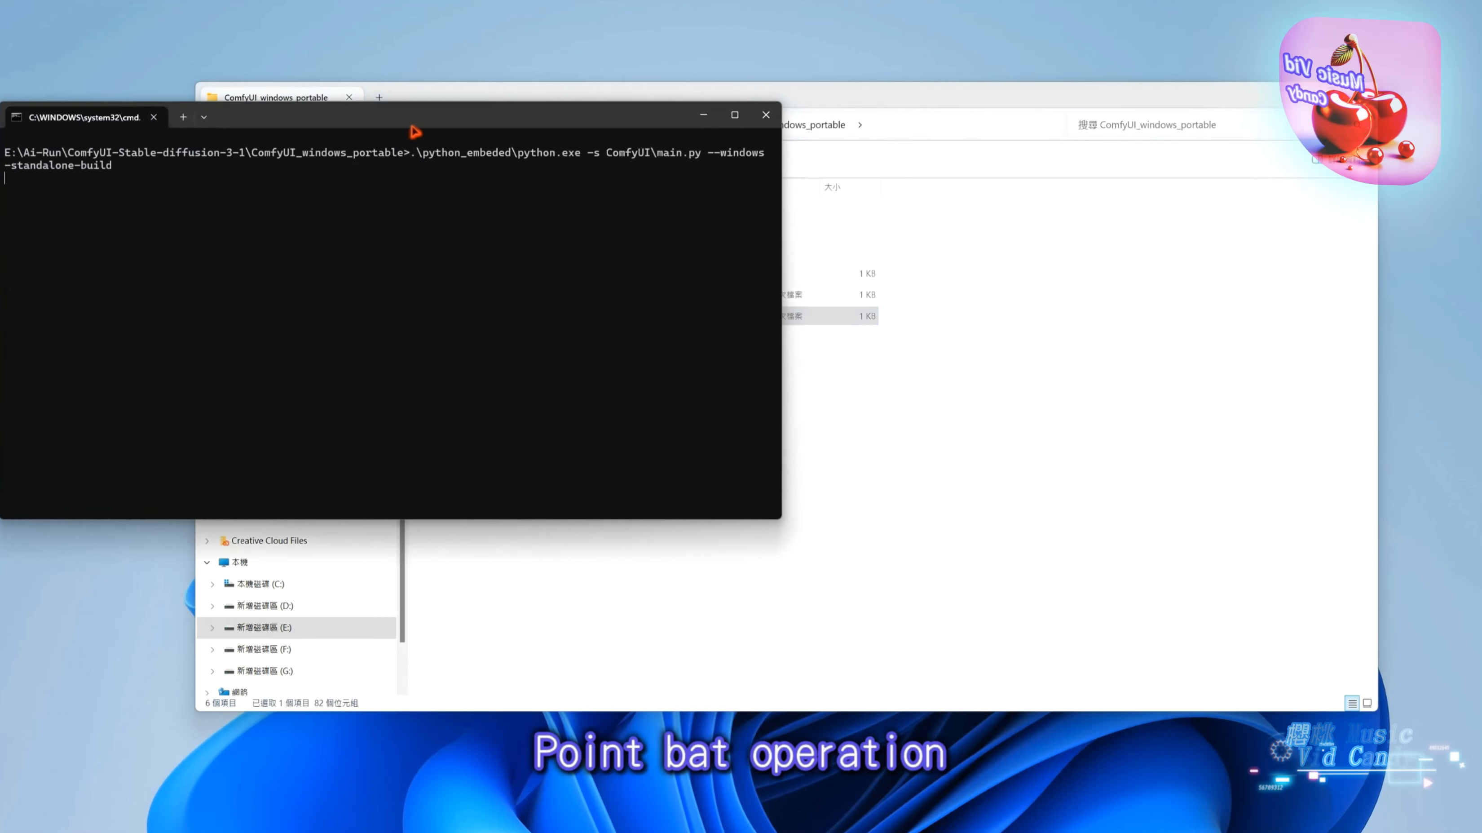
{"action": "left_click_drag", "start_coordinate": [411, 127], "coordinate": [664, 190]}
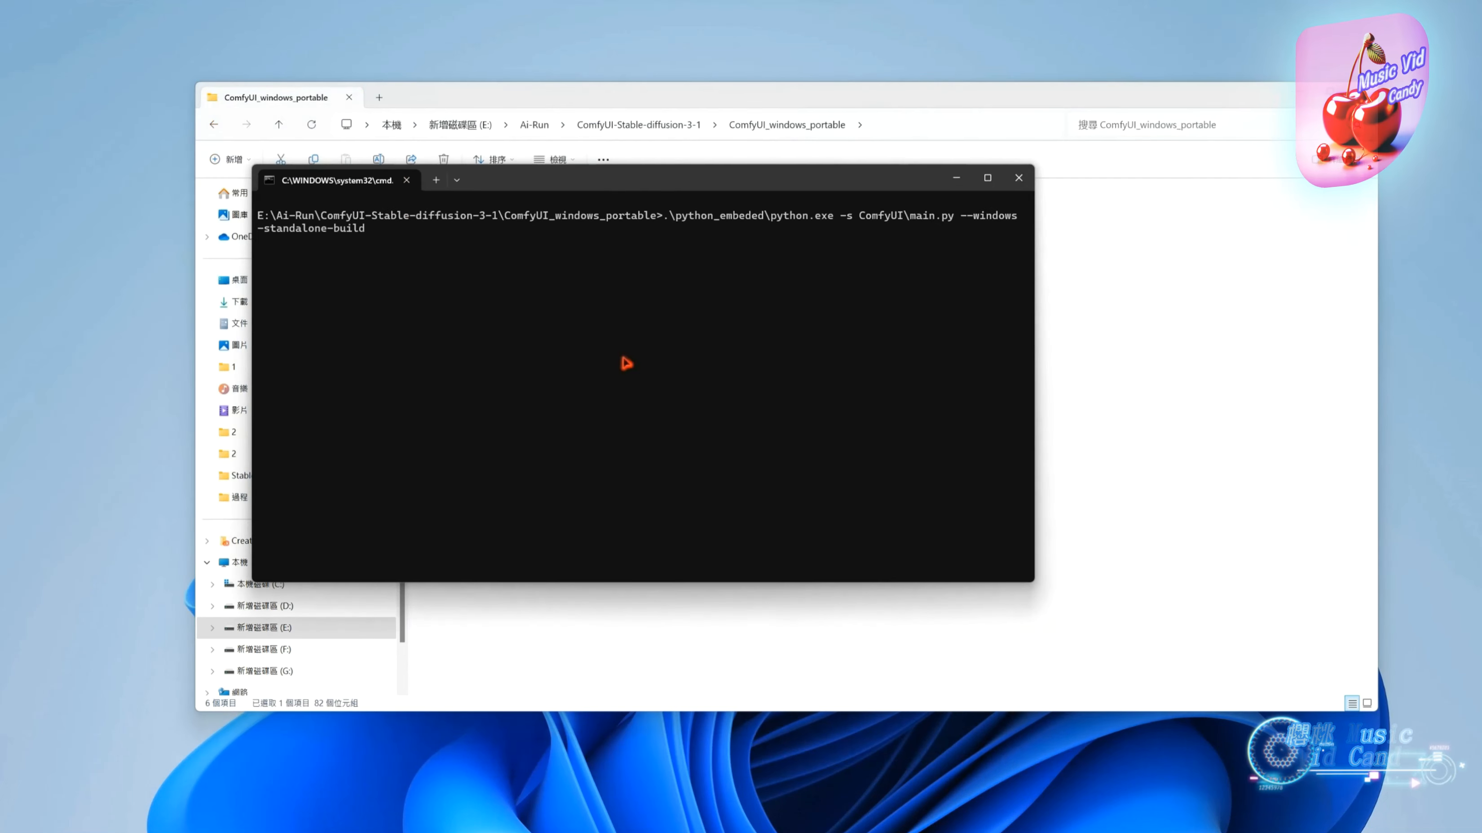
{"action": "left_click_drag", "start_coordinate": [666, 189], "coordinate": [809, 233]}
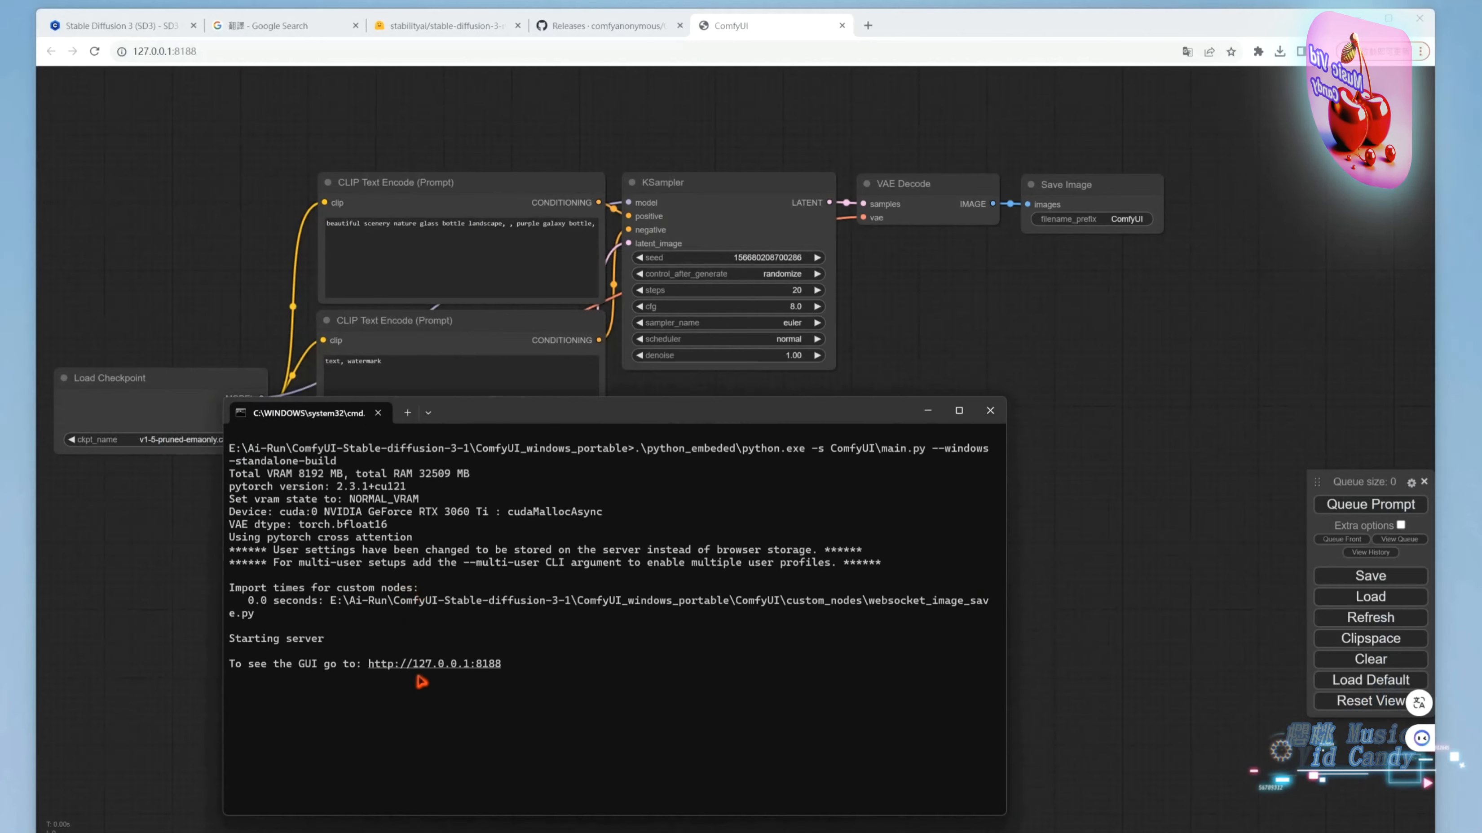
Step: Check the GUI address given in the console output and minimize the console window
{"action": "left_click_drag", "start_coordinate": [280, 685], "coordinate": [548, 694]}
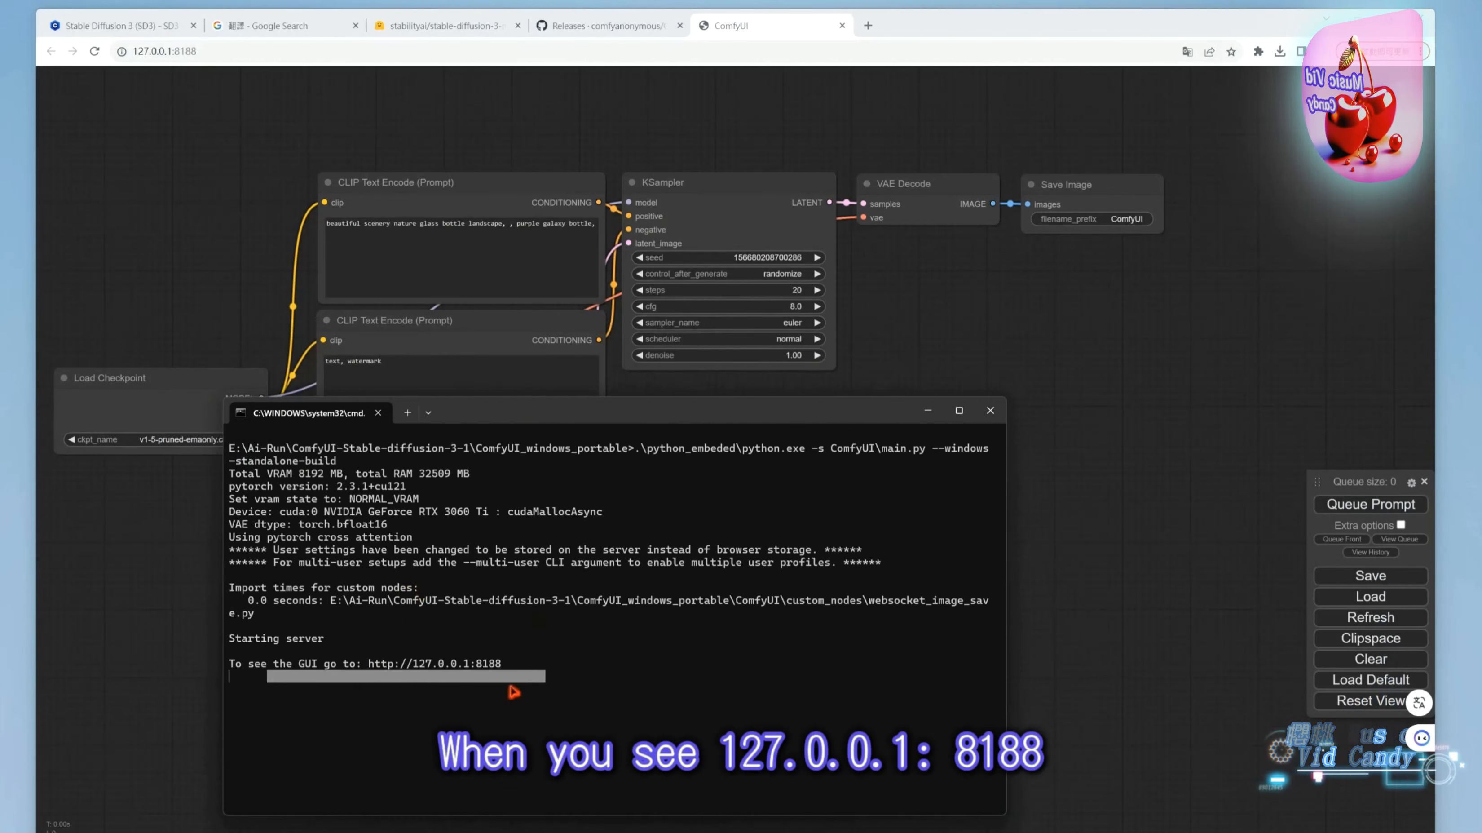
{"action": "left_click_drag", "start_coordinate": [663, 408], "coordinate": [636, 546]}
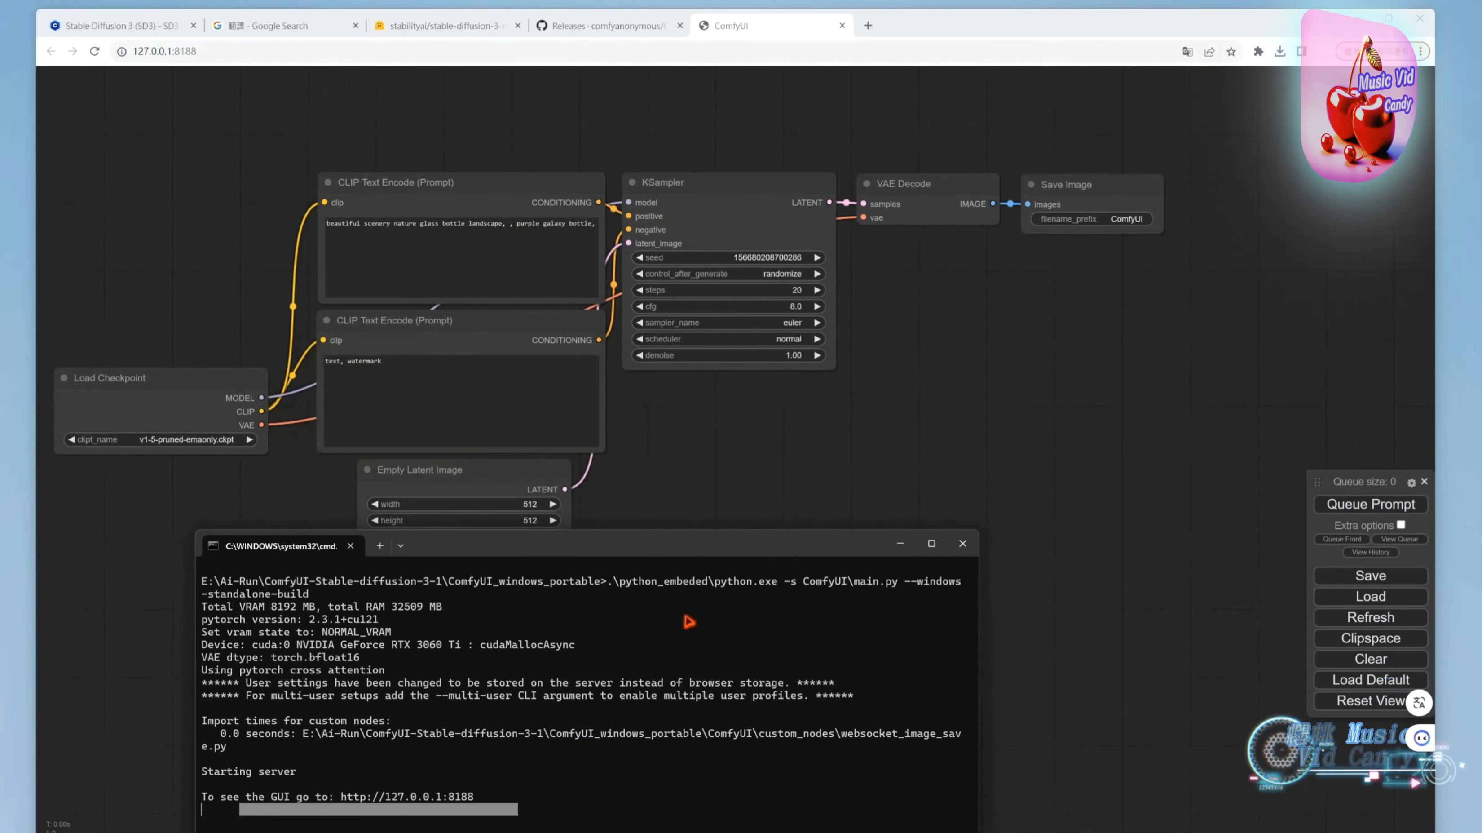
{"action": "left_click", "coordinate": [902, 544]}
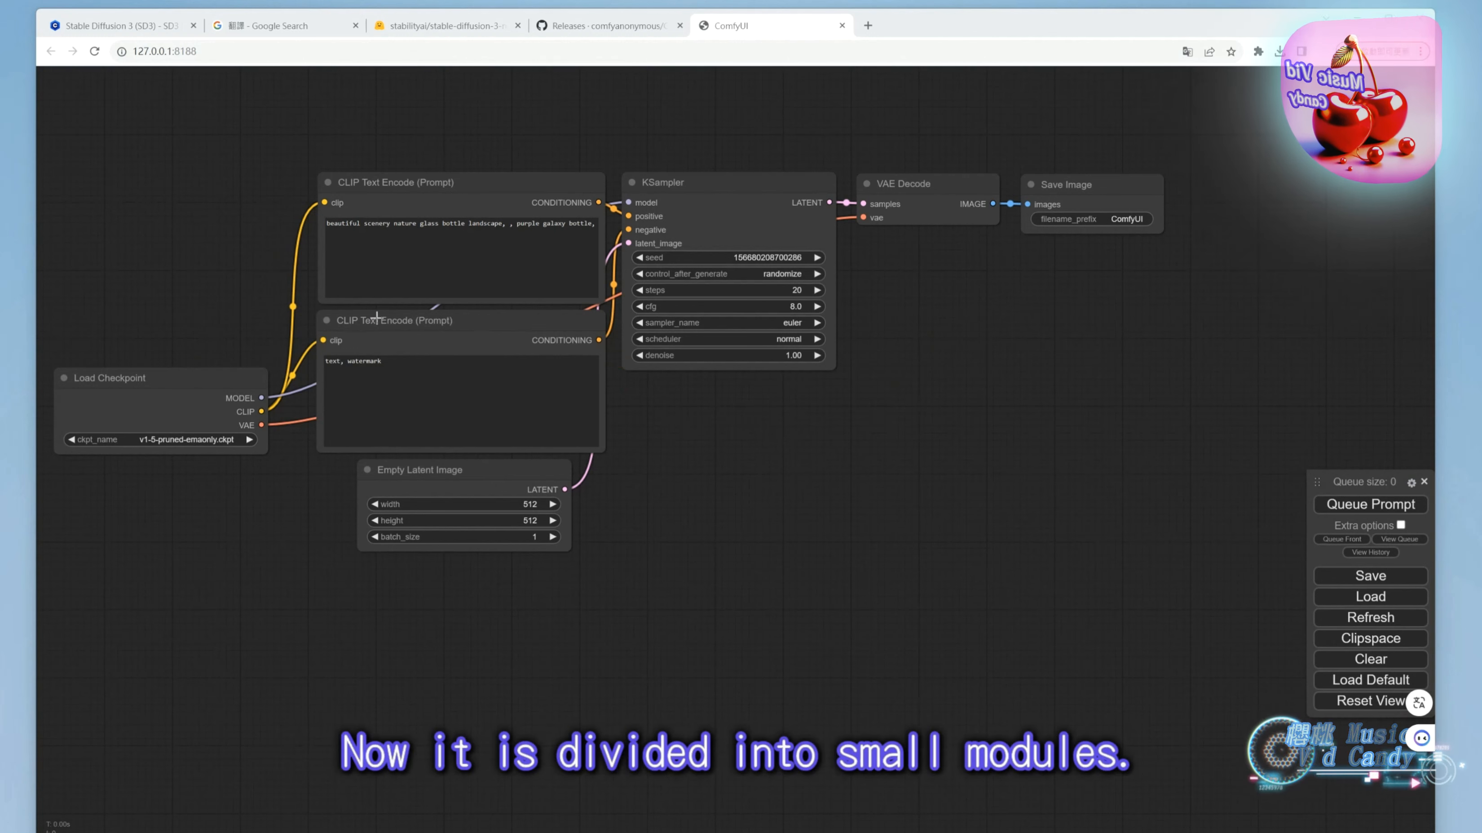
Step: Examine the Load Checkpoint node and the positive and negative CLIP Text Encode prompt nodes in the default workflow
{"action": "left_click", "coordinate": [253, 452]}
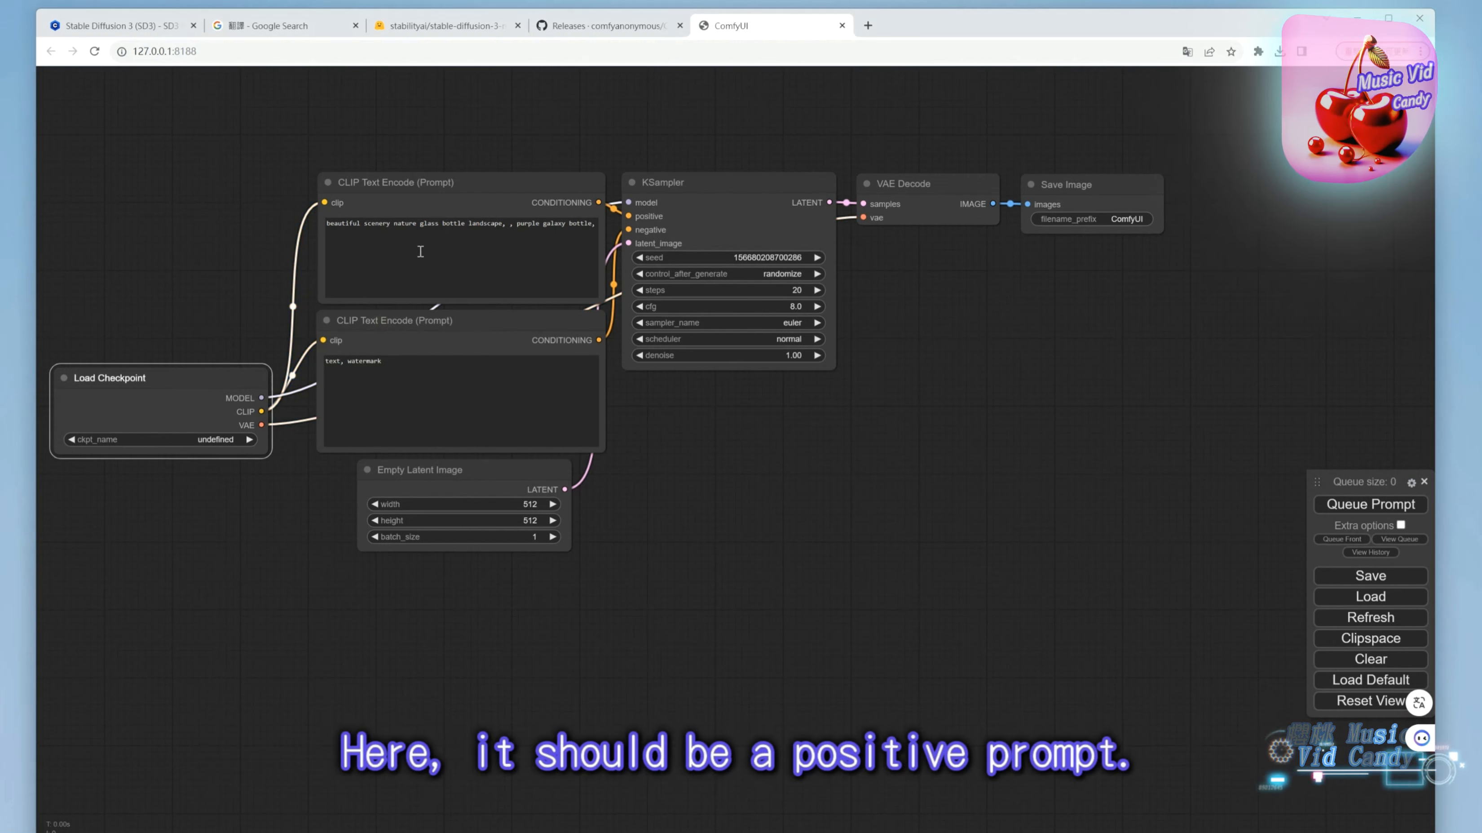
{"action": "left_click", "coordinate": [474, 264]}
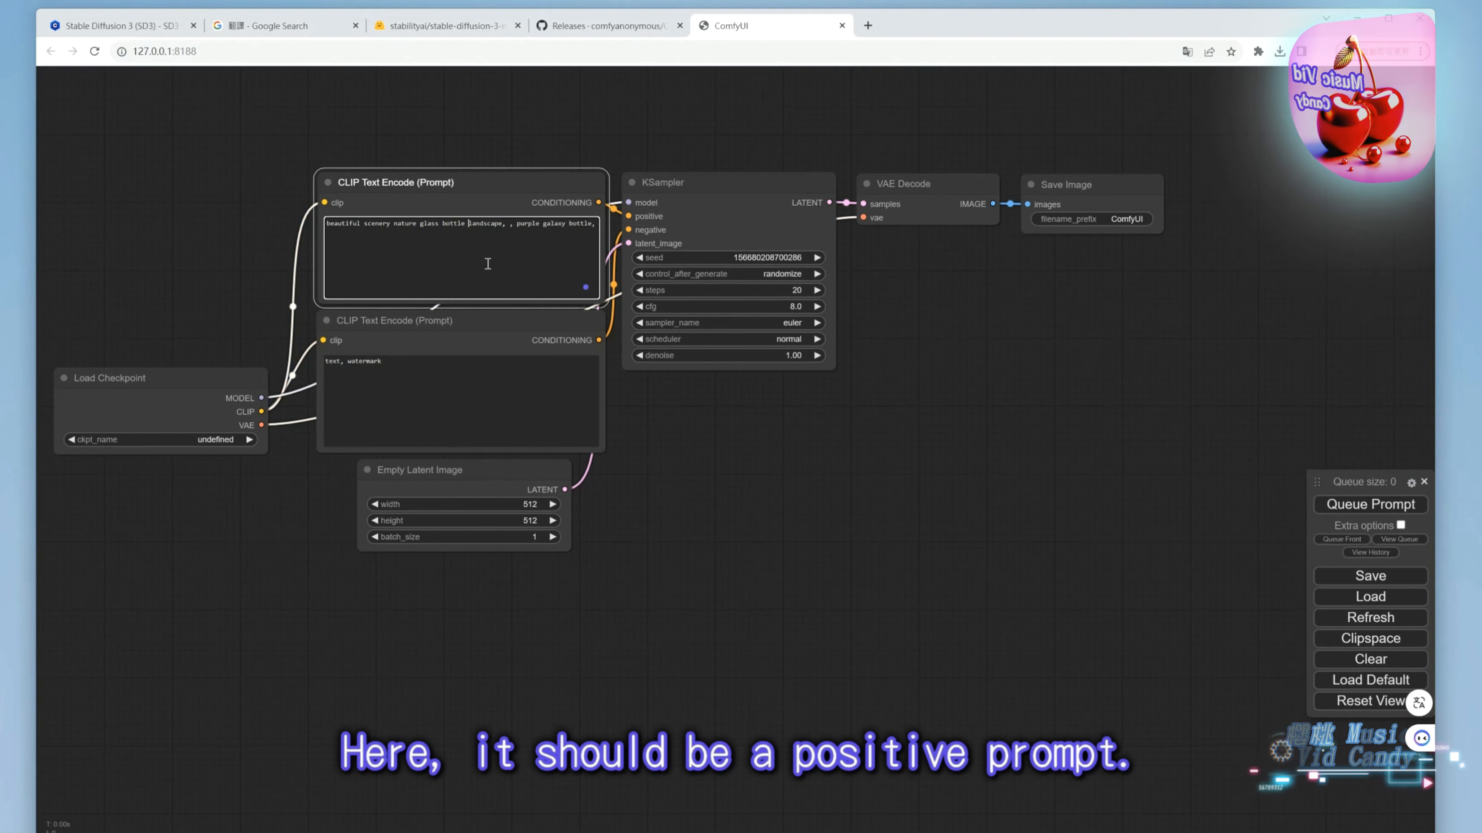
{"action": "left_click", "coordinate": [480, 396]}
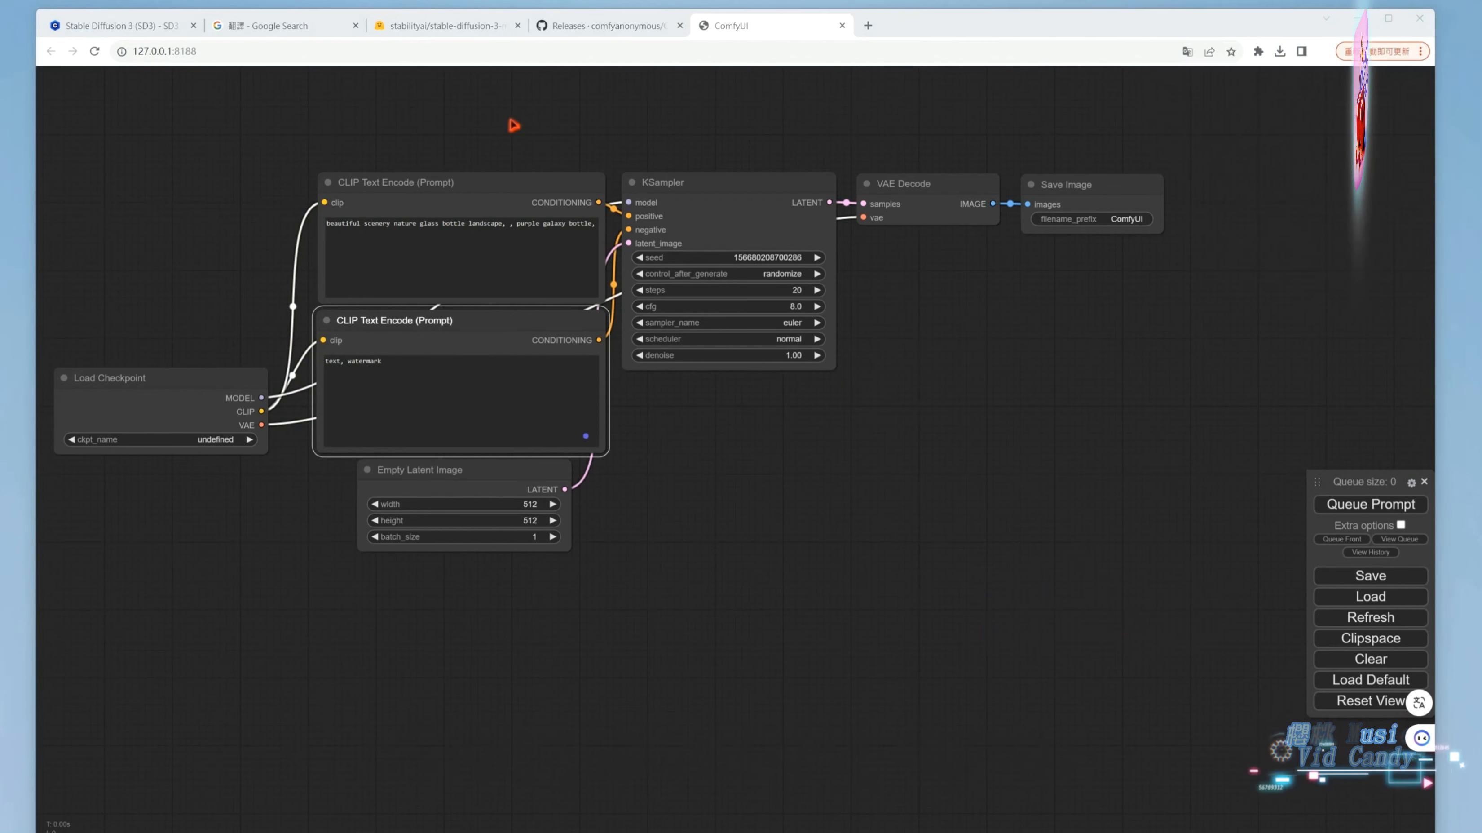
Step: Review the stable-diffusion-3-medium file list on Hugging Face against the ComfyUI workflow and return to the file list
{"action": "left_click", "coordinate": [481, 35]}
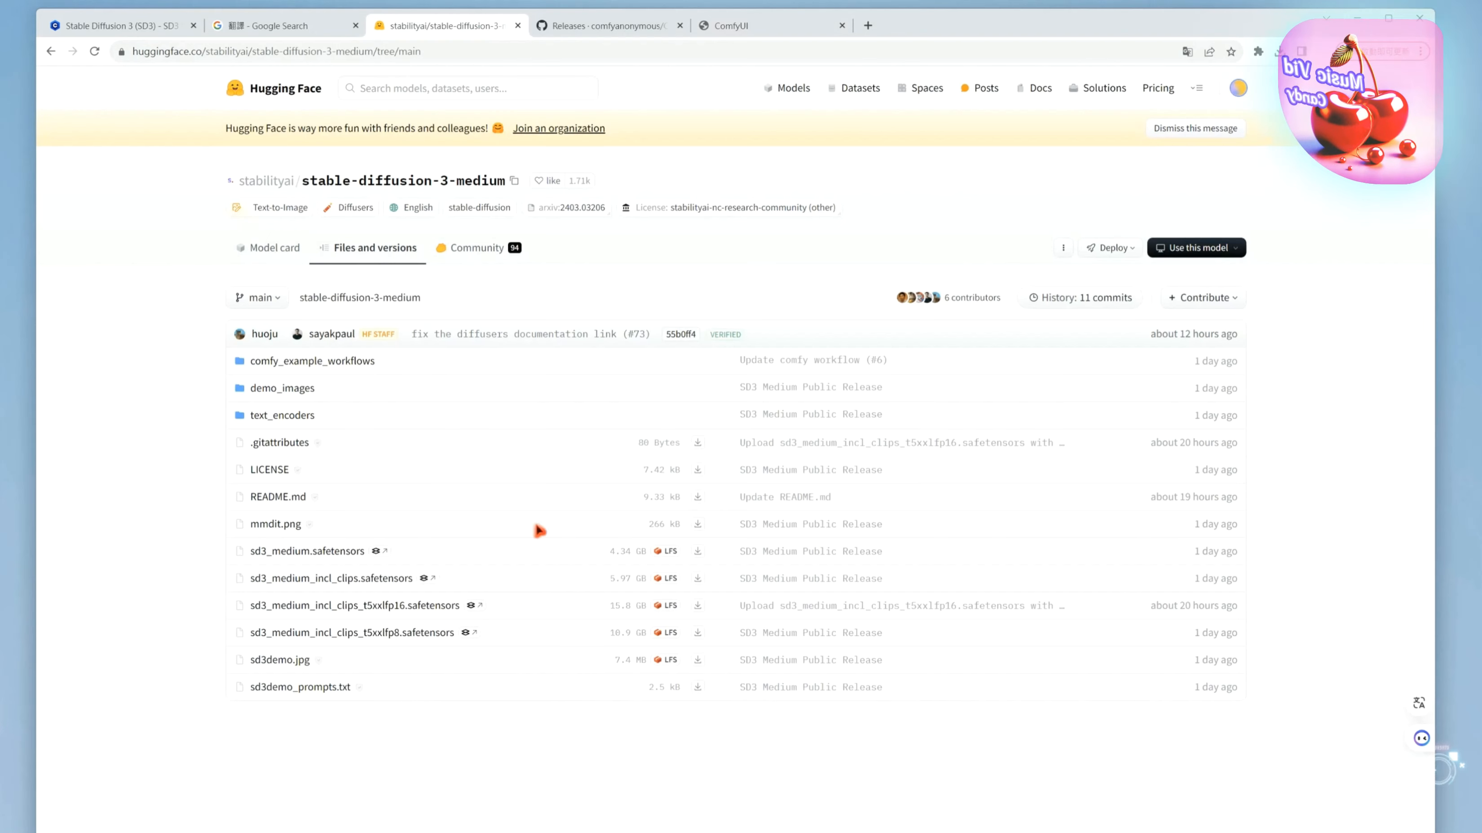
{"action": "left_click", "coordinate": [753, 25]}
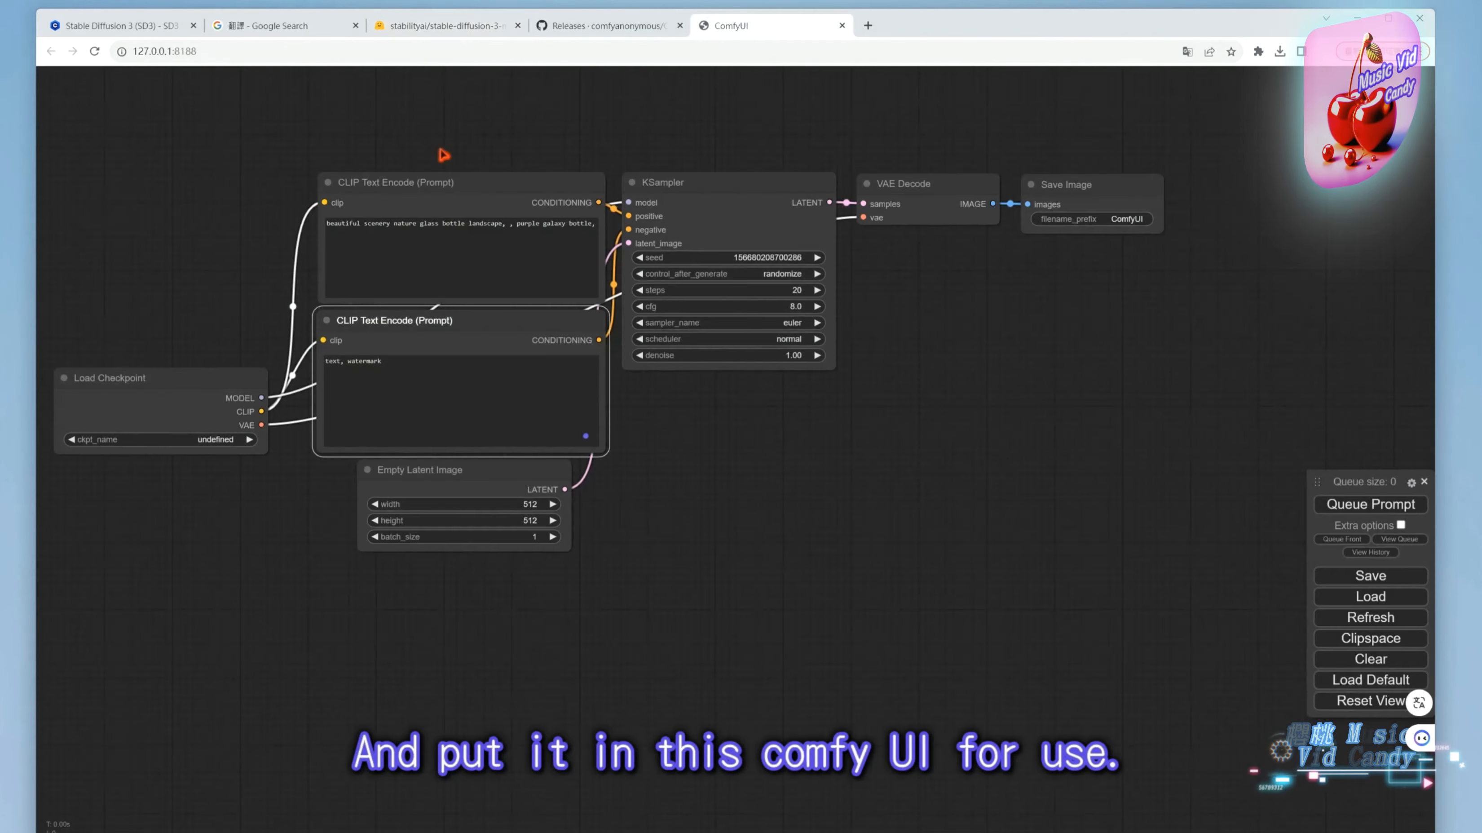
{"action": "left_click", "coordinate": [452, 26]}
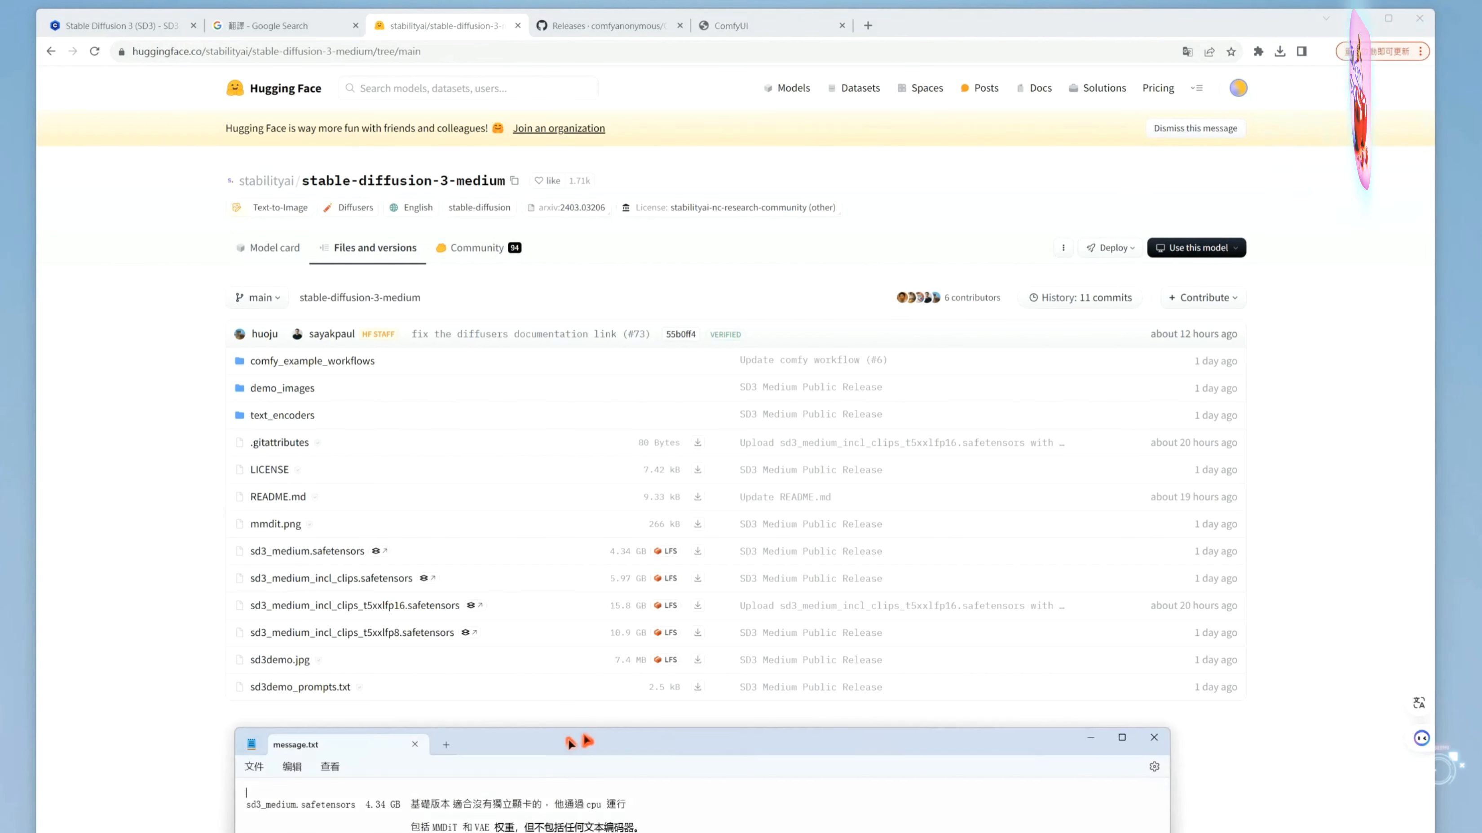
Step: Read the fp8 and fp16 model notes in message.txt and correct f18 to f8 in the fp16 description
{"action": "left_click_drag", "start_coordinate": [571, 742], "coordinate": [861, 463]}
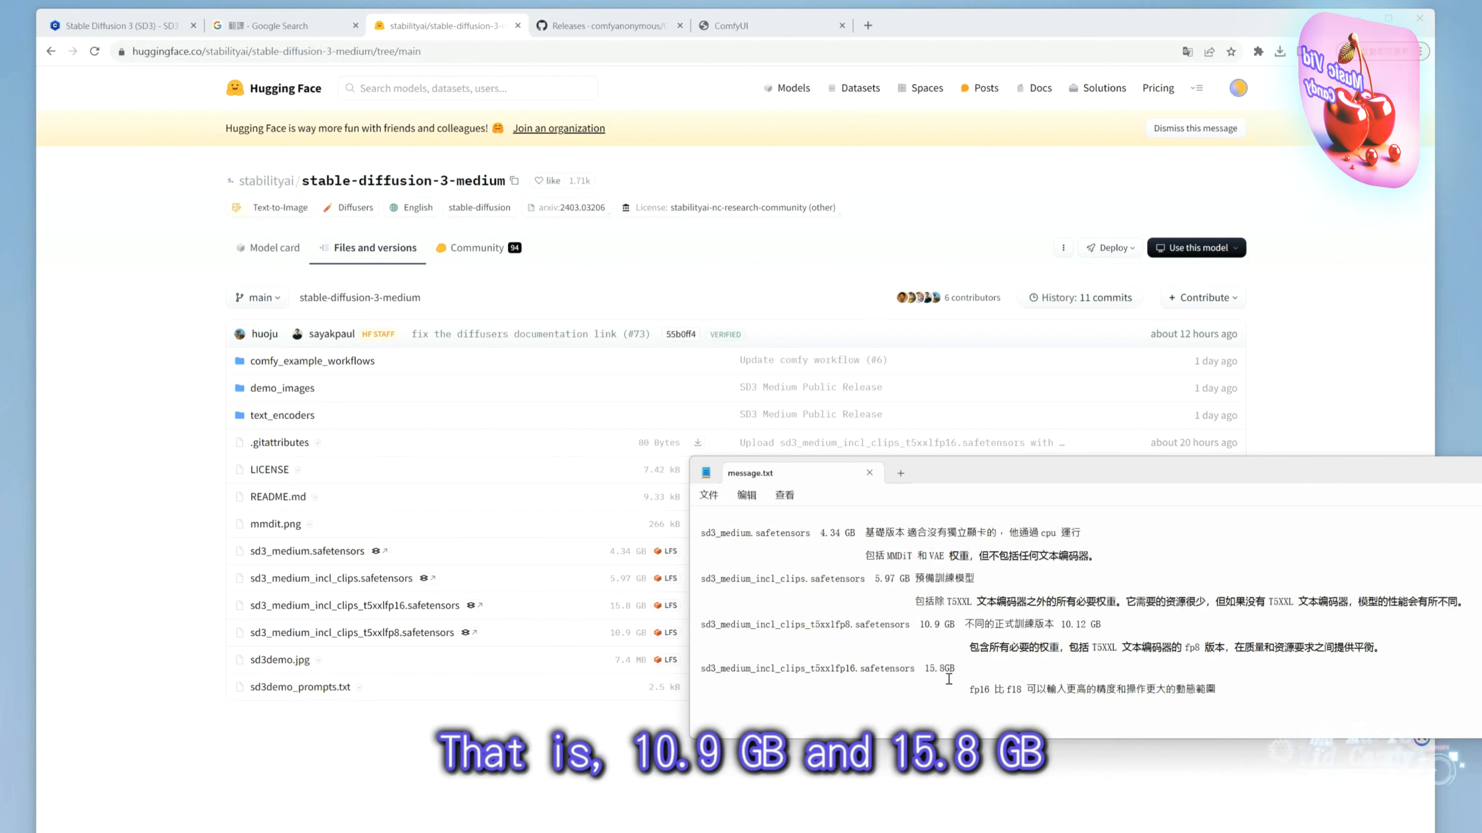
{"action": "left_click_drag", "start_coordinate": [813, 630], "coordinate": [824, 633]}
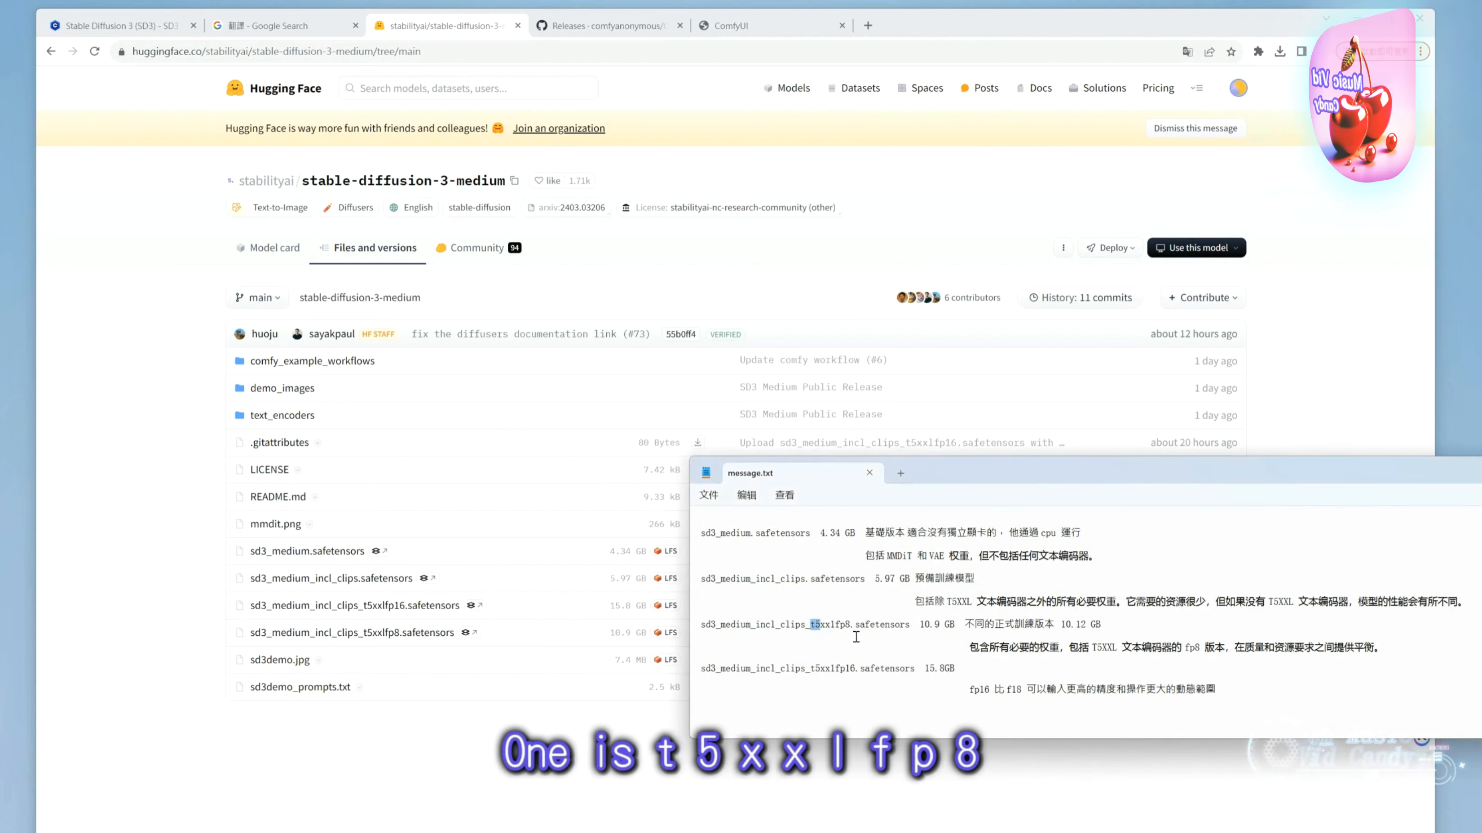
{"action": "left_click", "coordinate": [818, 678]}
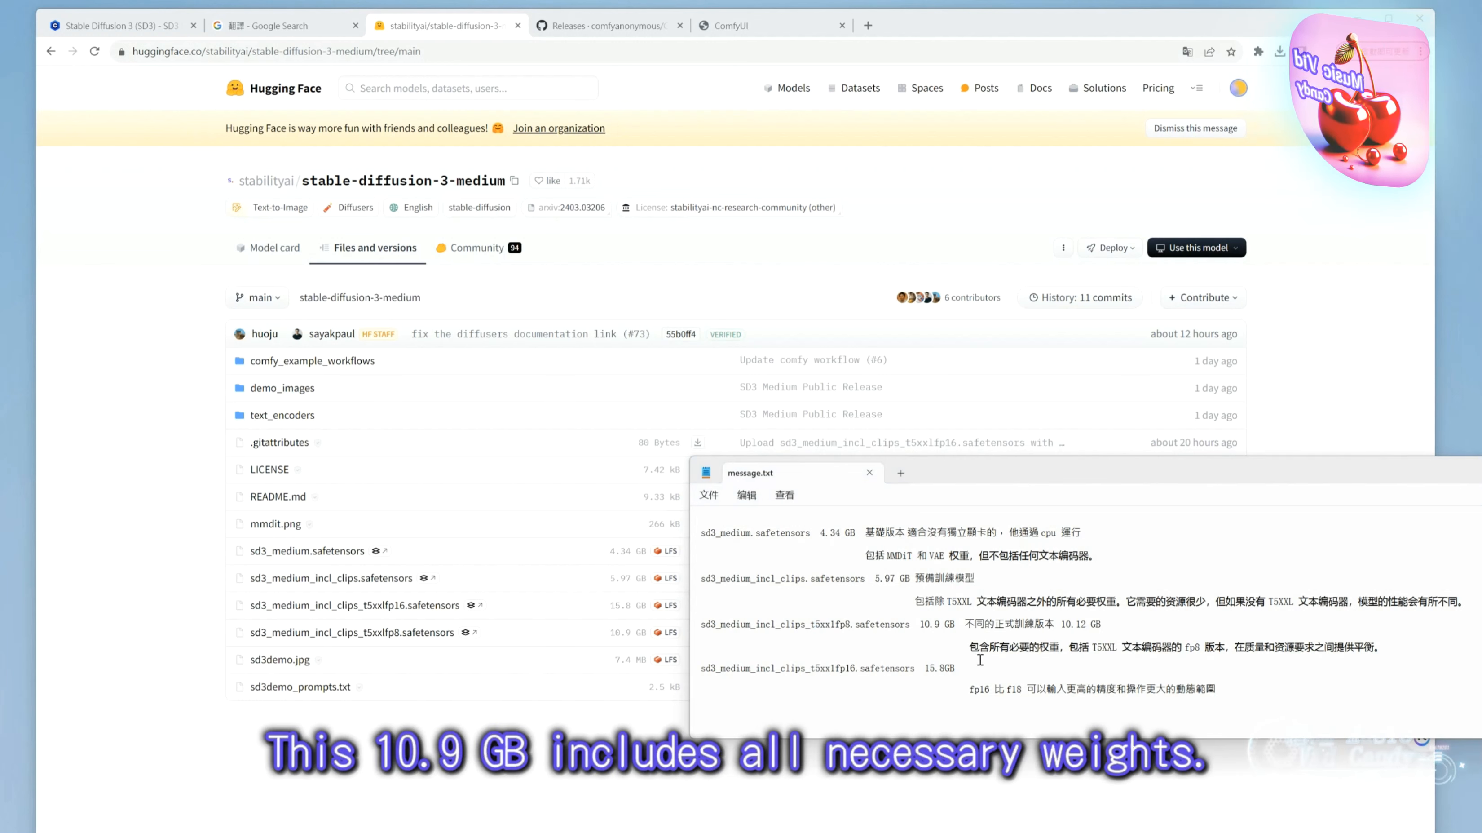
{"action": "left_click_drag", "start_coordinate": [970, 647], "coordinate": [1367, 659]}
{"action": "left_click", "coordinate": [902, 681]}
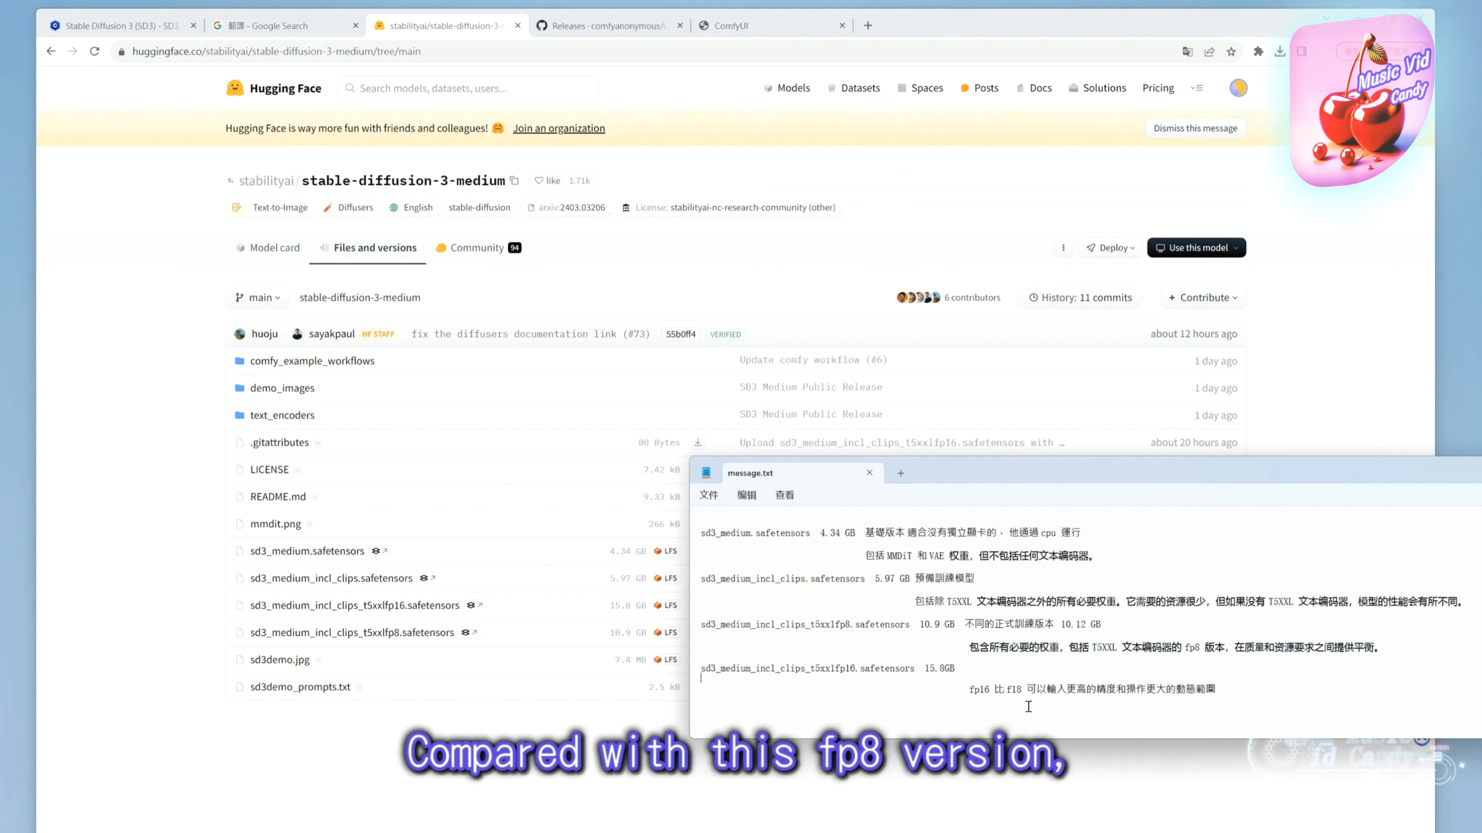
{"action": "key", "text": "BackSpace"}
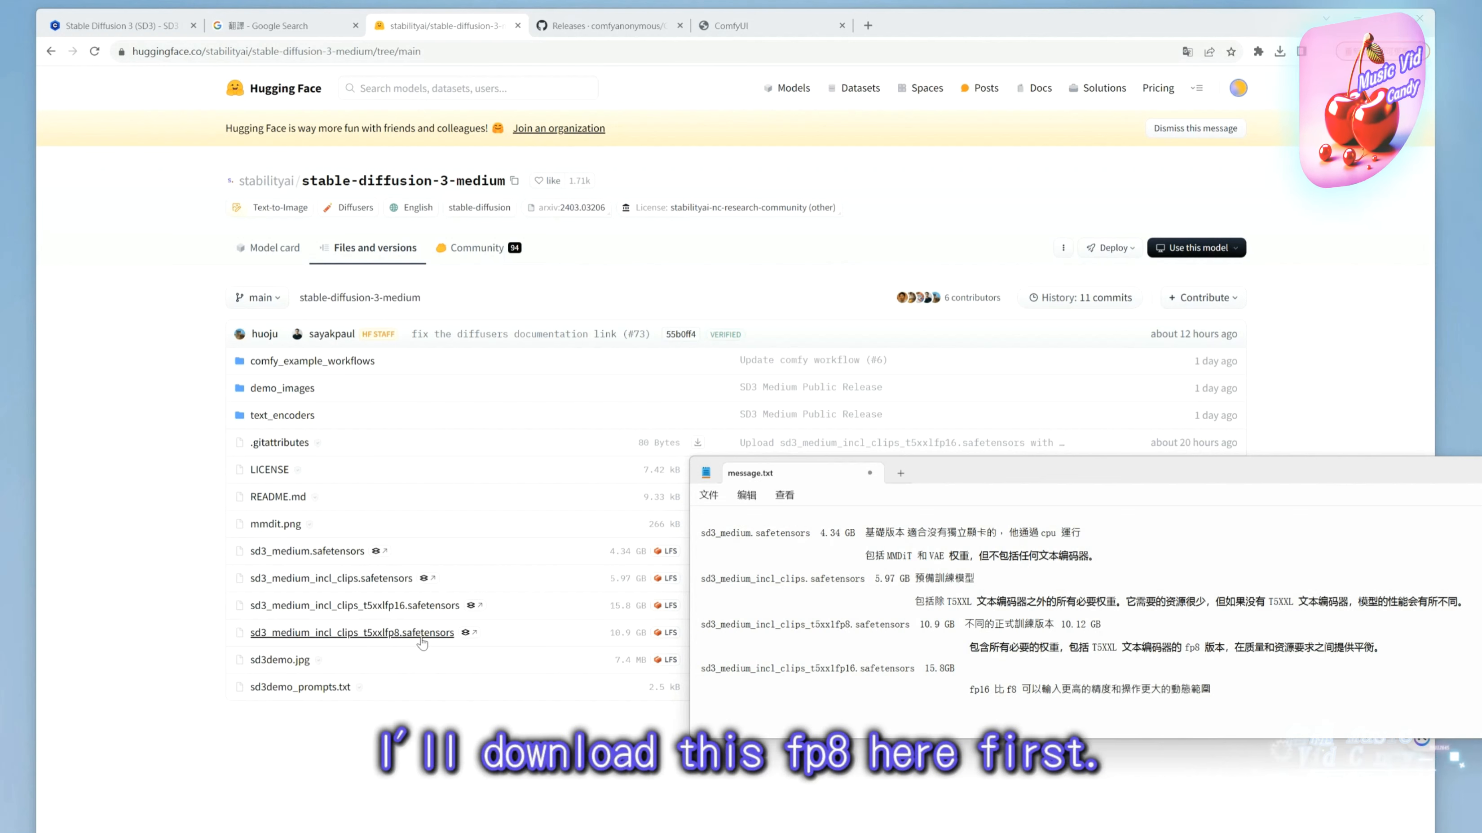
Step: Download sd3_medium_incl_clips_t5xxlfp8.safetensors from its Hugging Face file page and open the recent downloads
{"action": "left_click", "coordinate": [397, 643]}
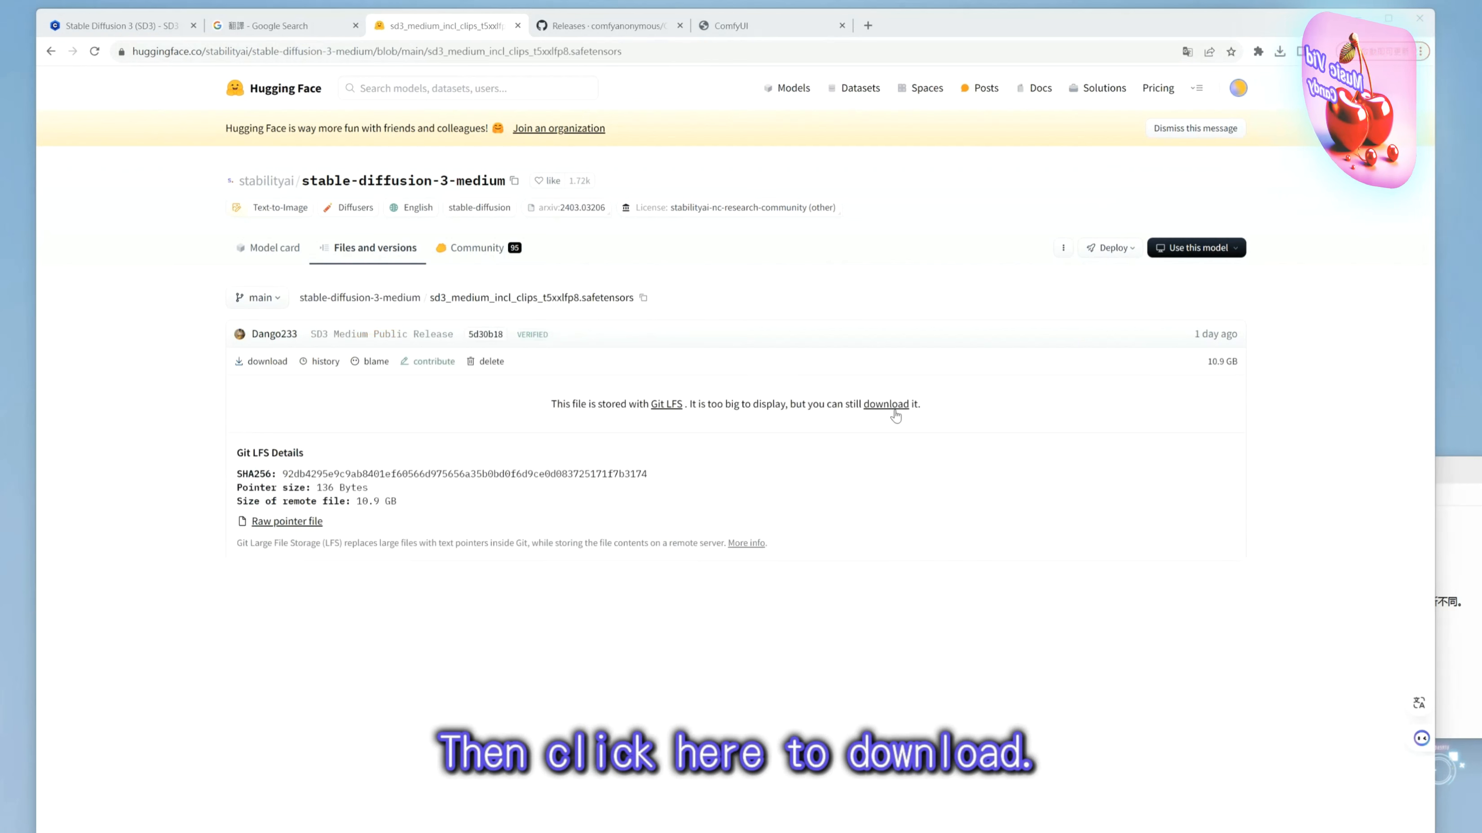
{"action": "left_click", "coordinate": [897, 405]}
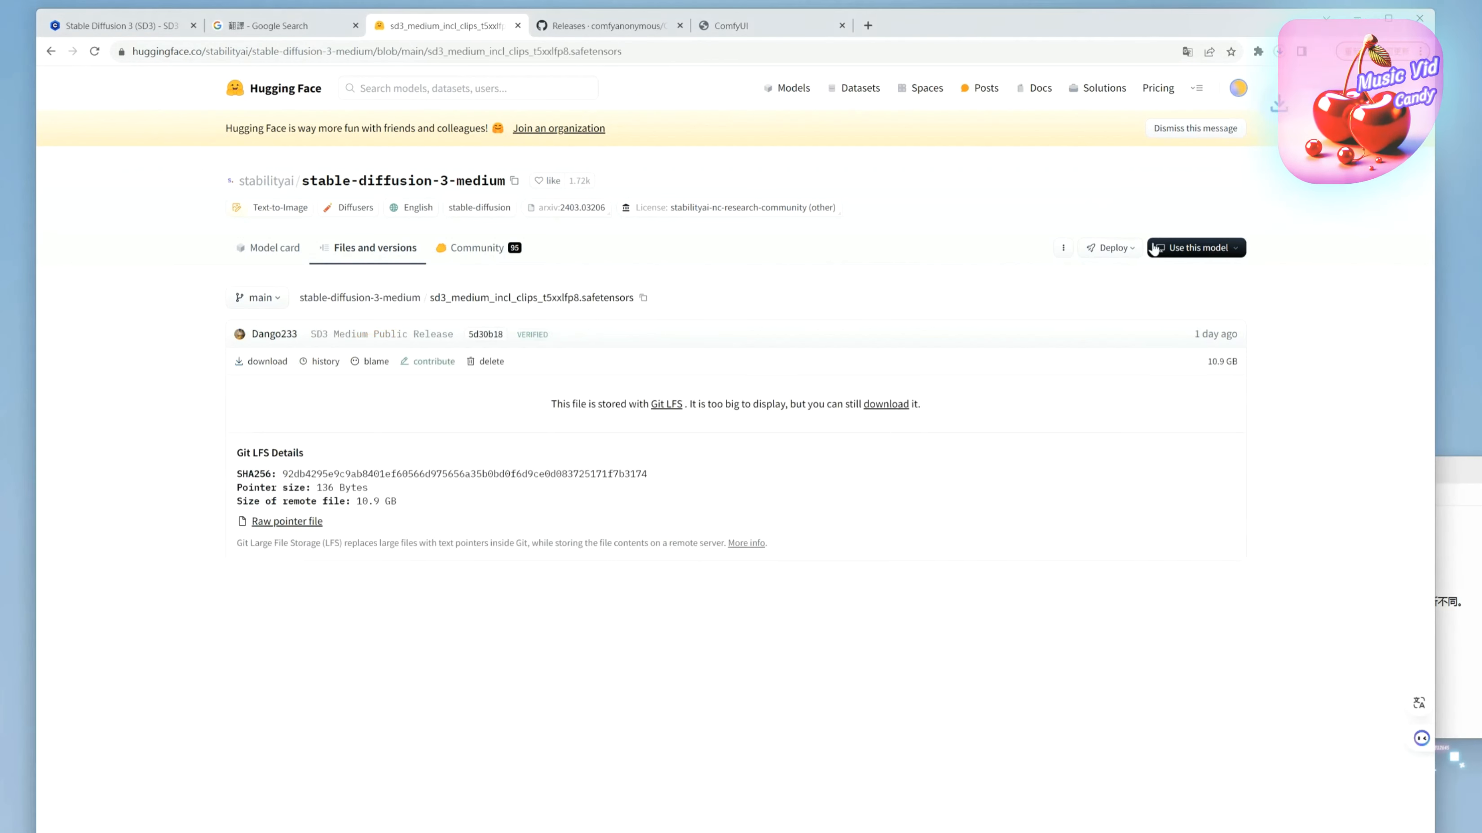
{"action": "left_click", "coordinate": [1281, 51]}
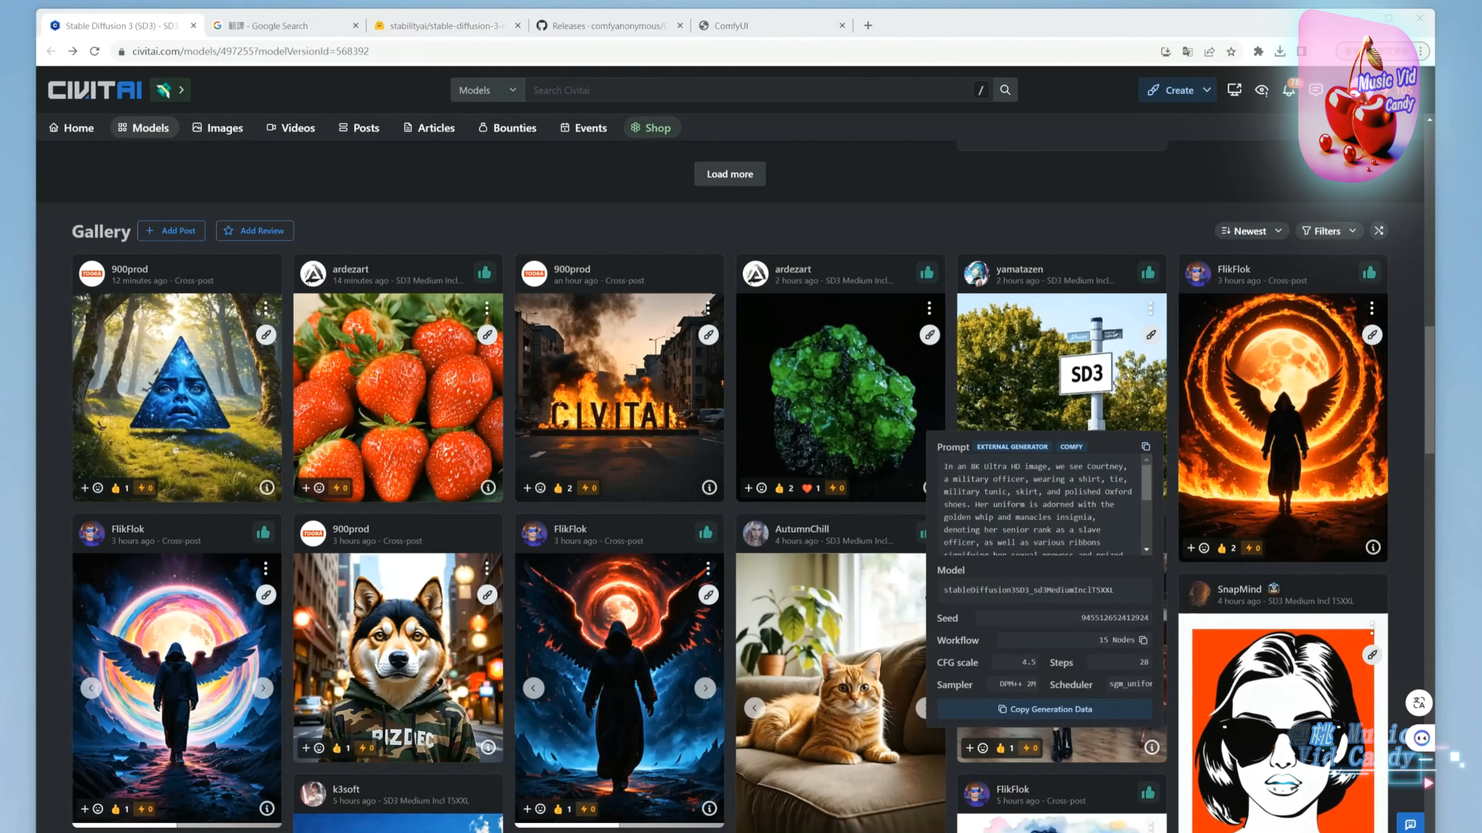
Step: Copy the Civitai link for SD3 Medium Incl Clips T5XXLFP8 (modelVersionId=568392) from the message.txt notes
{"action": "key", "text": "alt+Tab"}
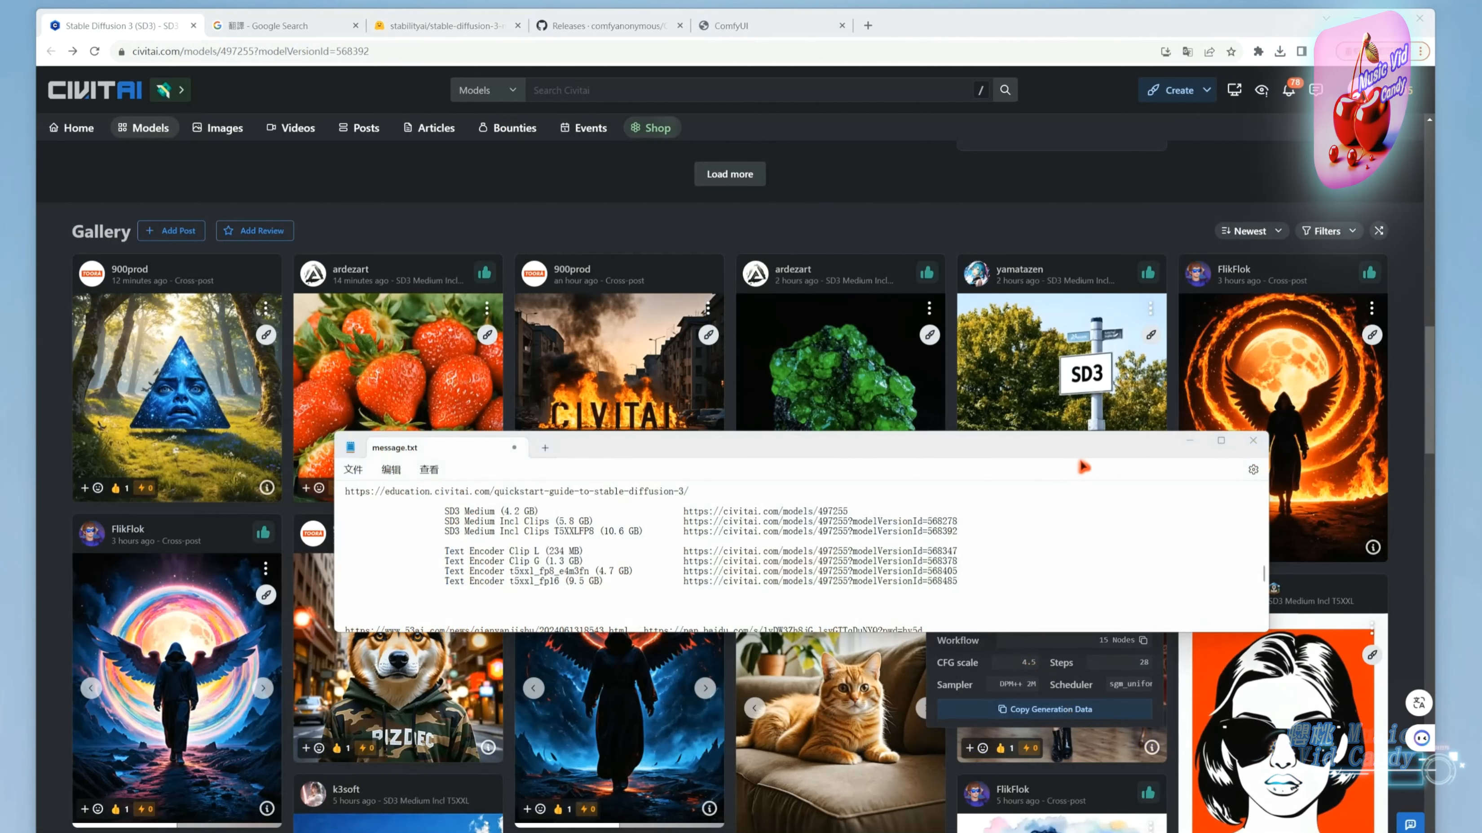
{"action": "left_click_drag", "start_coordinate": [1164, 462], "coordinate": [1235, 551]}
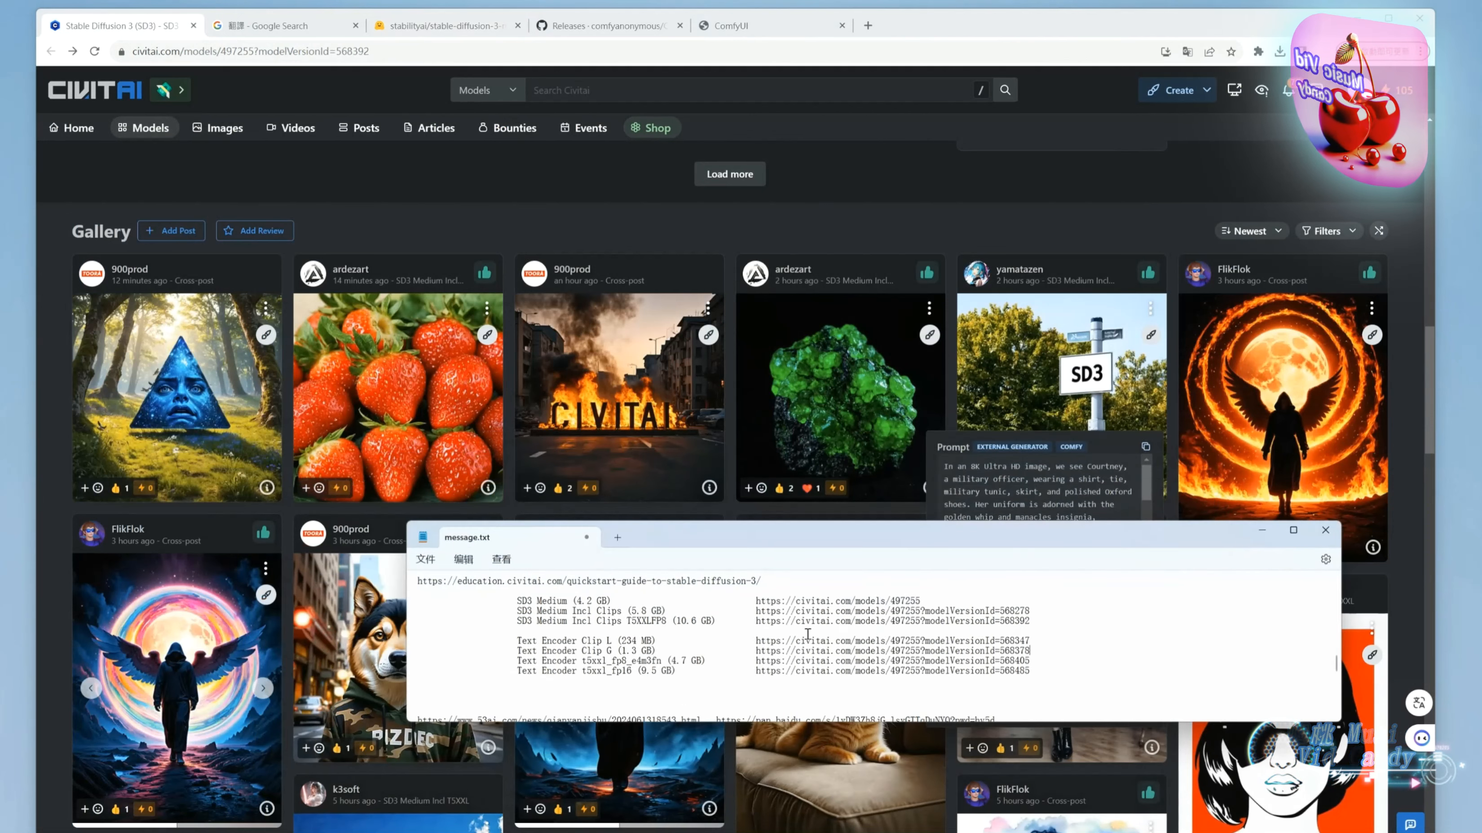
{"action": "left_click_drag", "start_coordinate": [518, 628], "coordinate": [682, 629]}
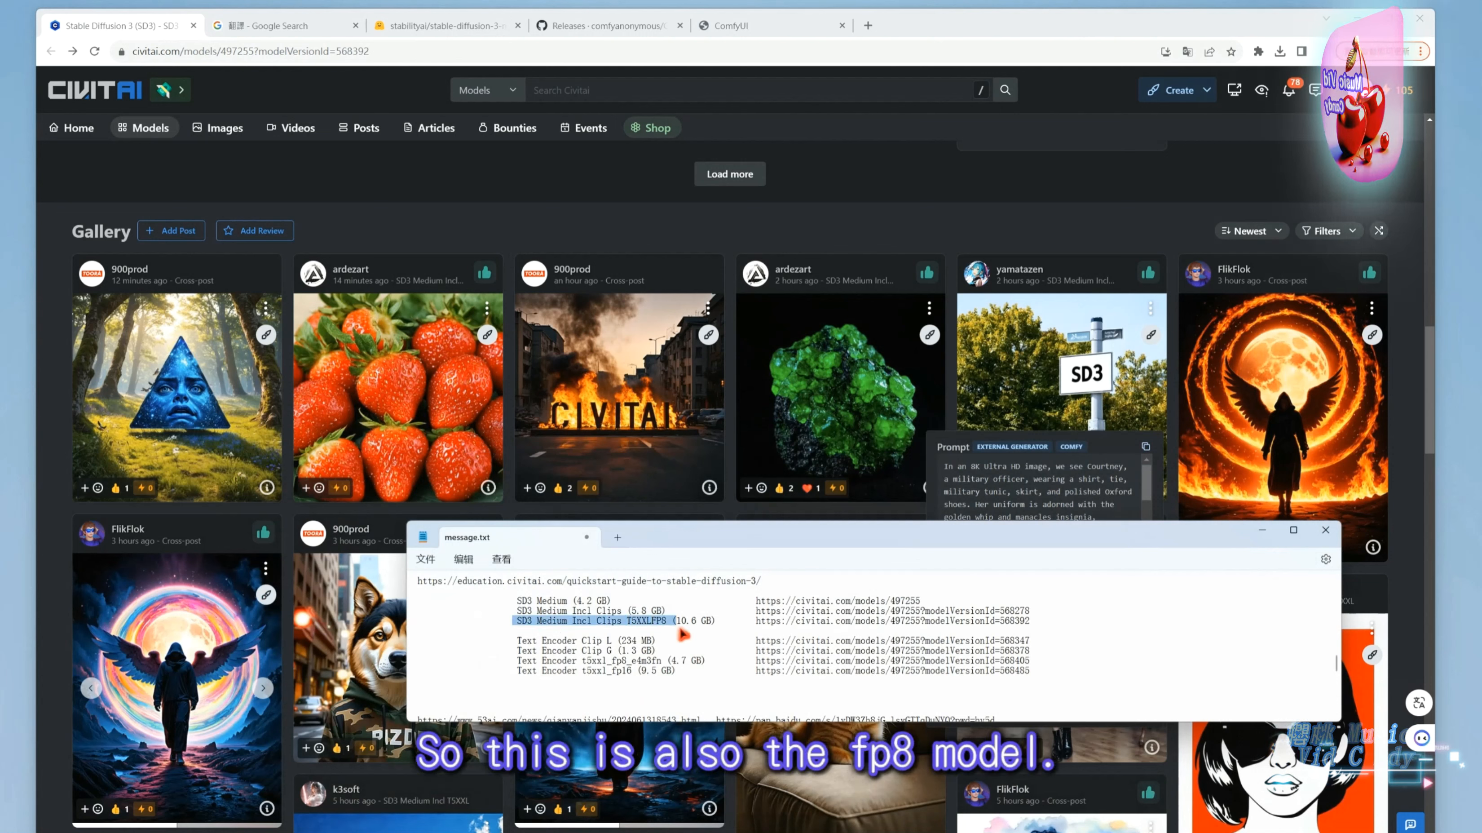
{"action": "left_click_drag", "start_coordinate": [753, 622], "coordinate": [1041, 628]}
{"action": "right_click", "coordinate": [1046, 633]}
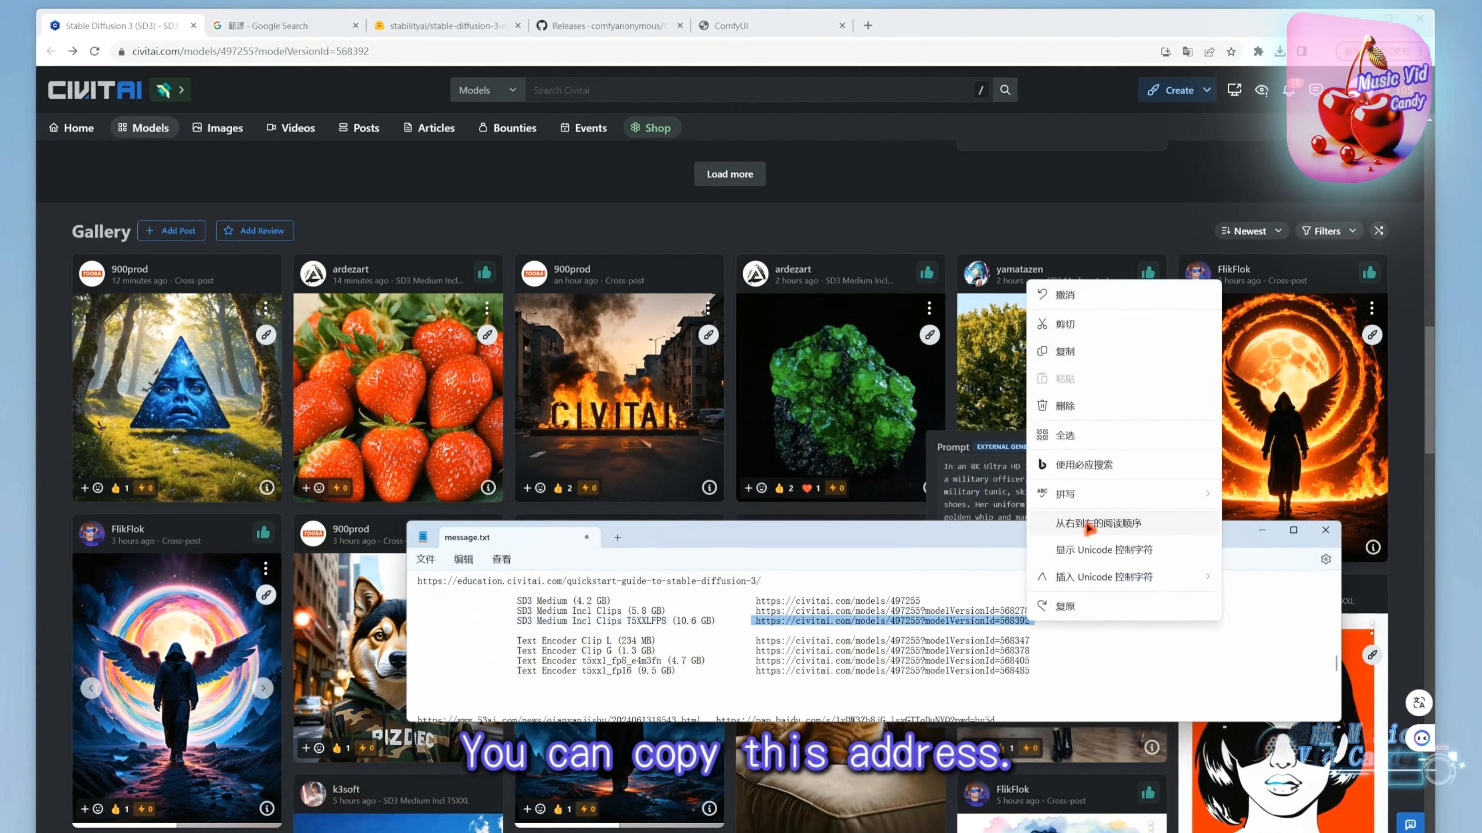
{"action": "left_click", "coordinate": [1088, 380]}
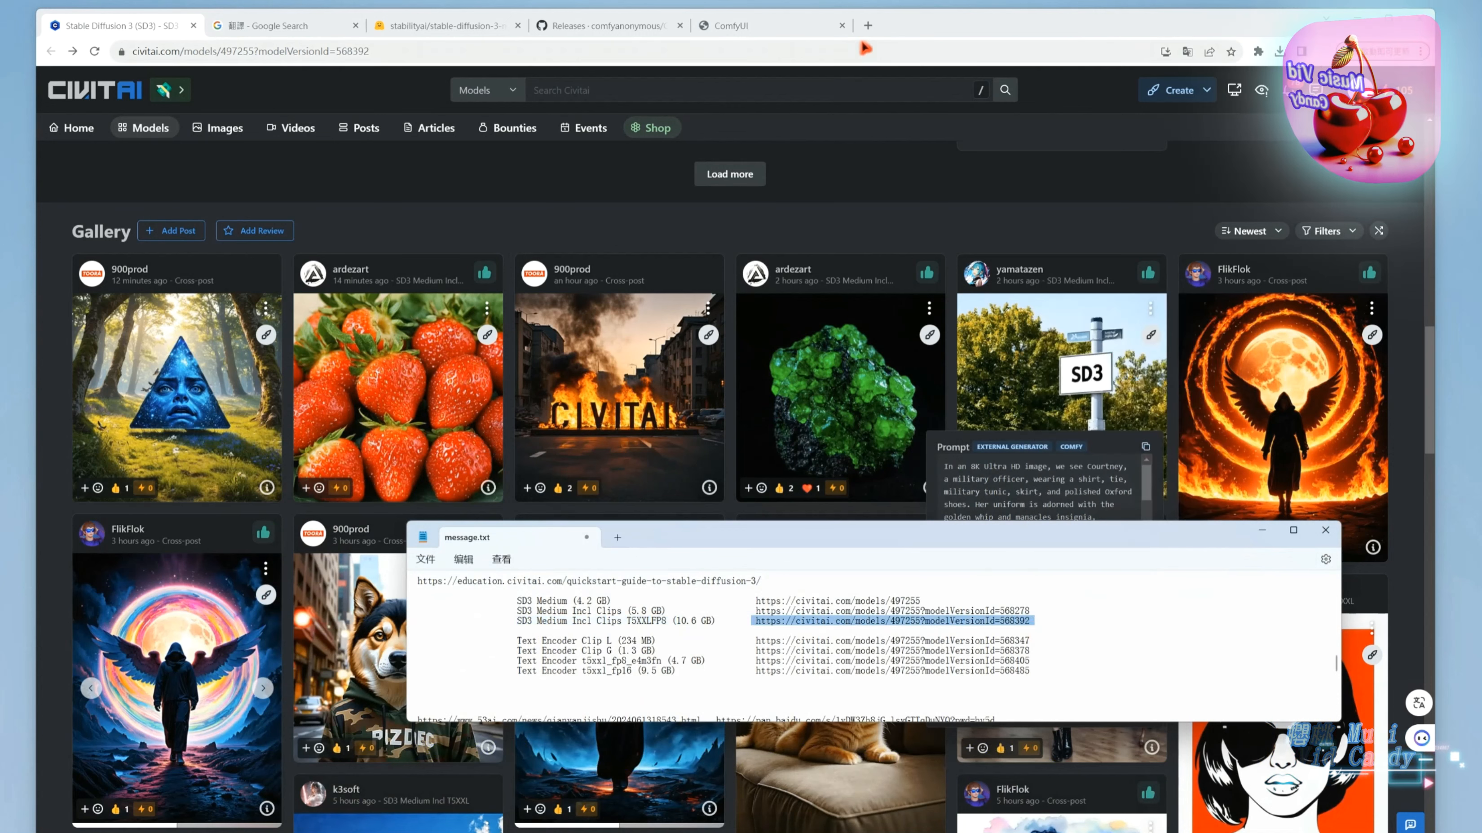
Step: Open the copied Civitai link in a new browser tab and download the SD3 Medium Incl T5XXL model
{"action": "left_click", "coordinate": [868, 26]}
{"action": "key", "text": "ctrl+v"}
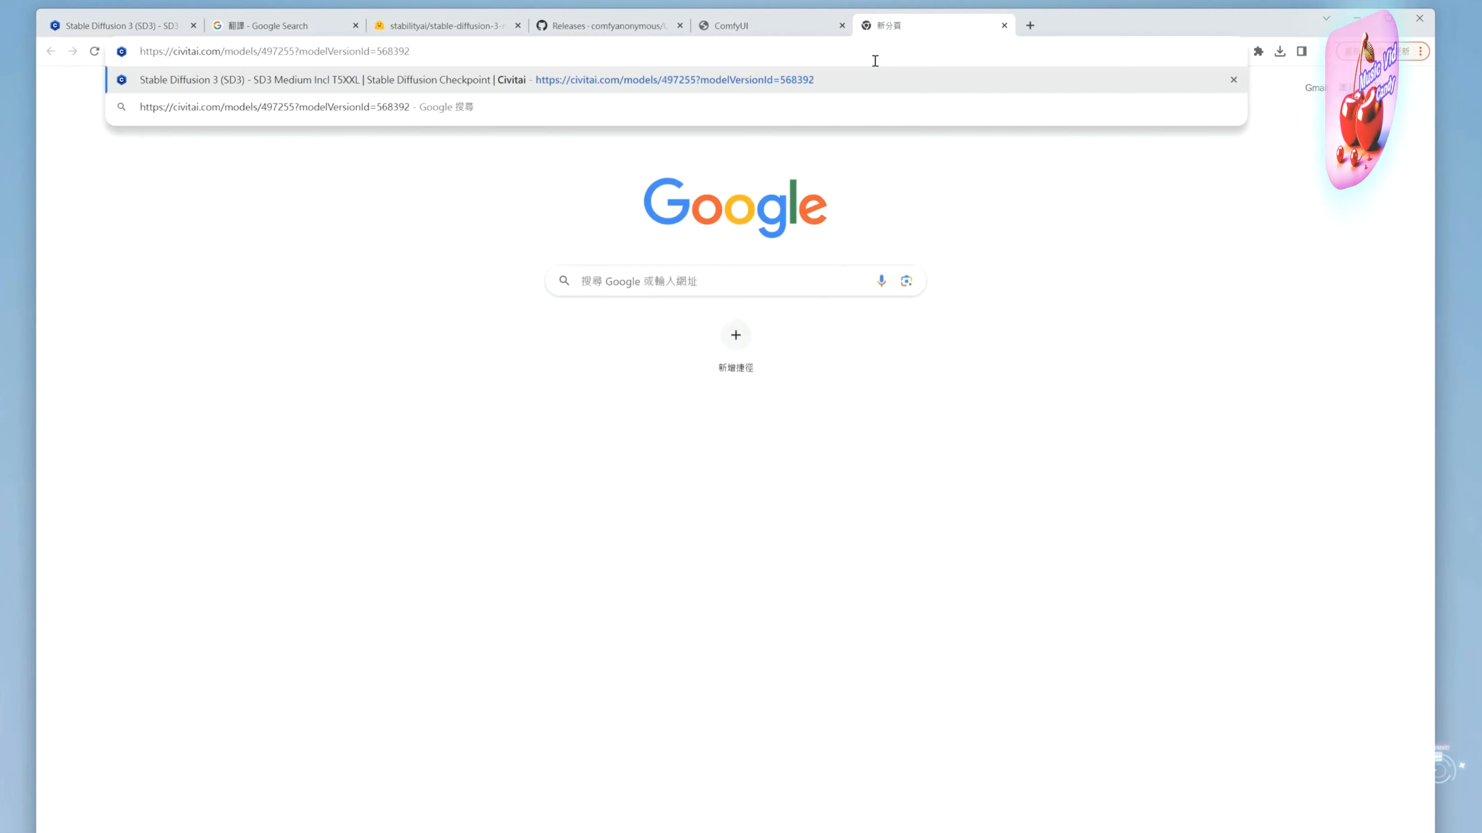
{"action": "key", "text": "Return"}
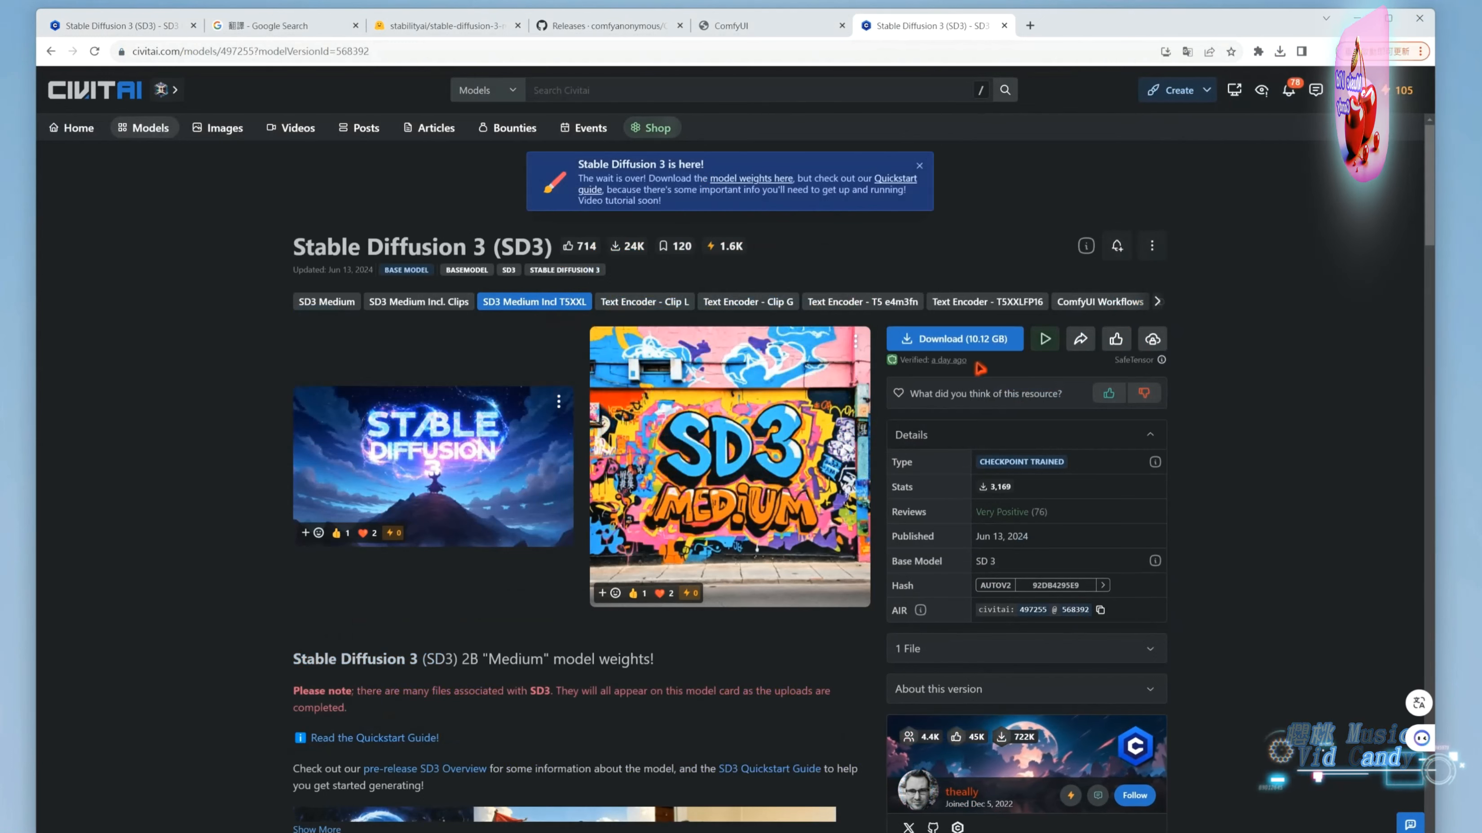
{"action": "left_click", "coordinate": [984, 344]}
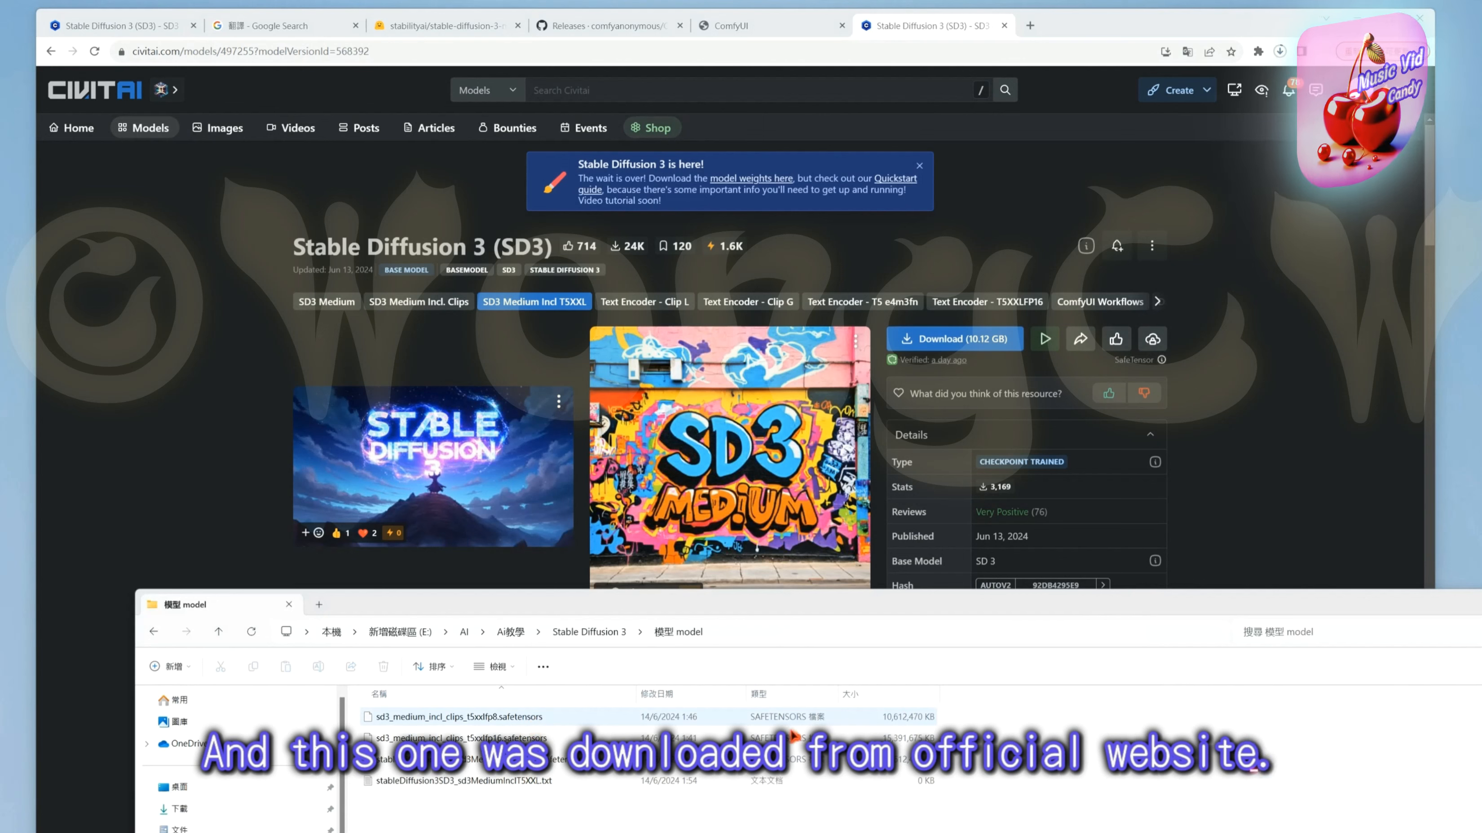
Step: Compare the file sizes of stableDiffusion3SD3_sd3MediumInclT5XXL.safetensors and sd3_medium_incl_clips_t5xxlfp8.safetensors in the 模型 model folder
{"action": "left_click", "coordinate": [547, 759]}
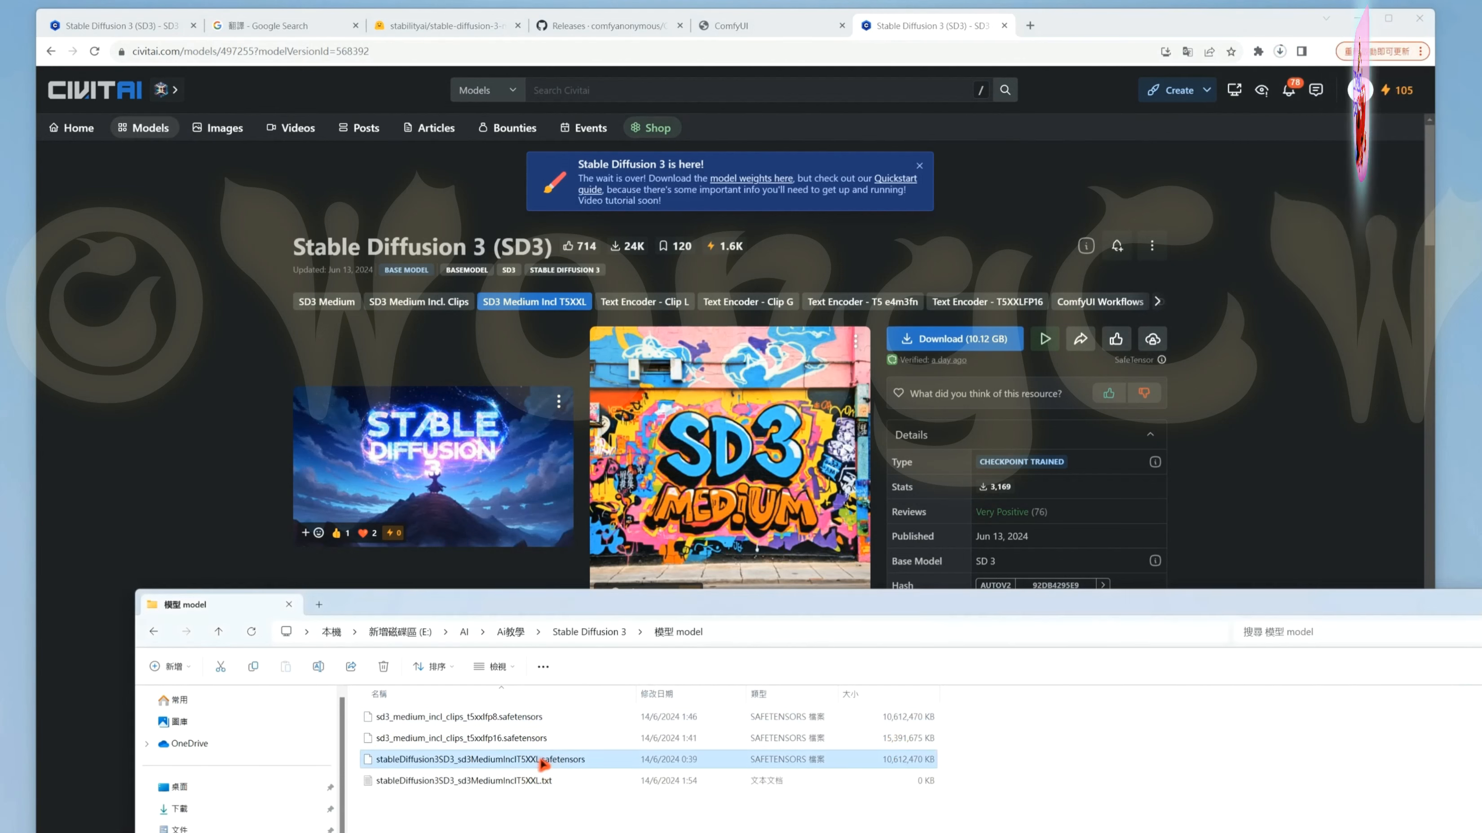
{"action": "left_click", "coordinate": [542, 726]}
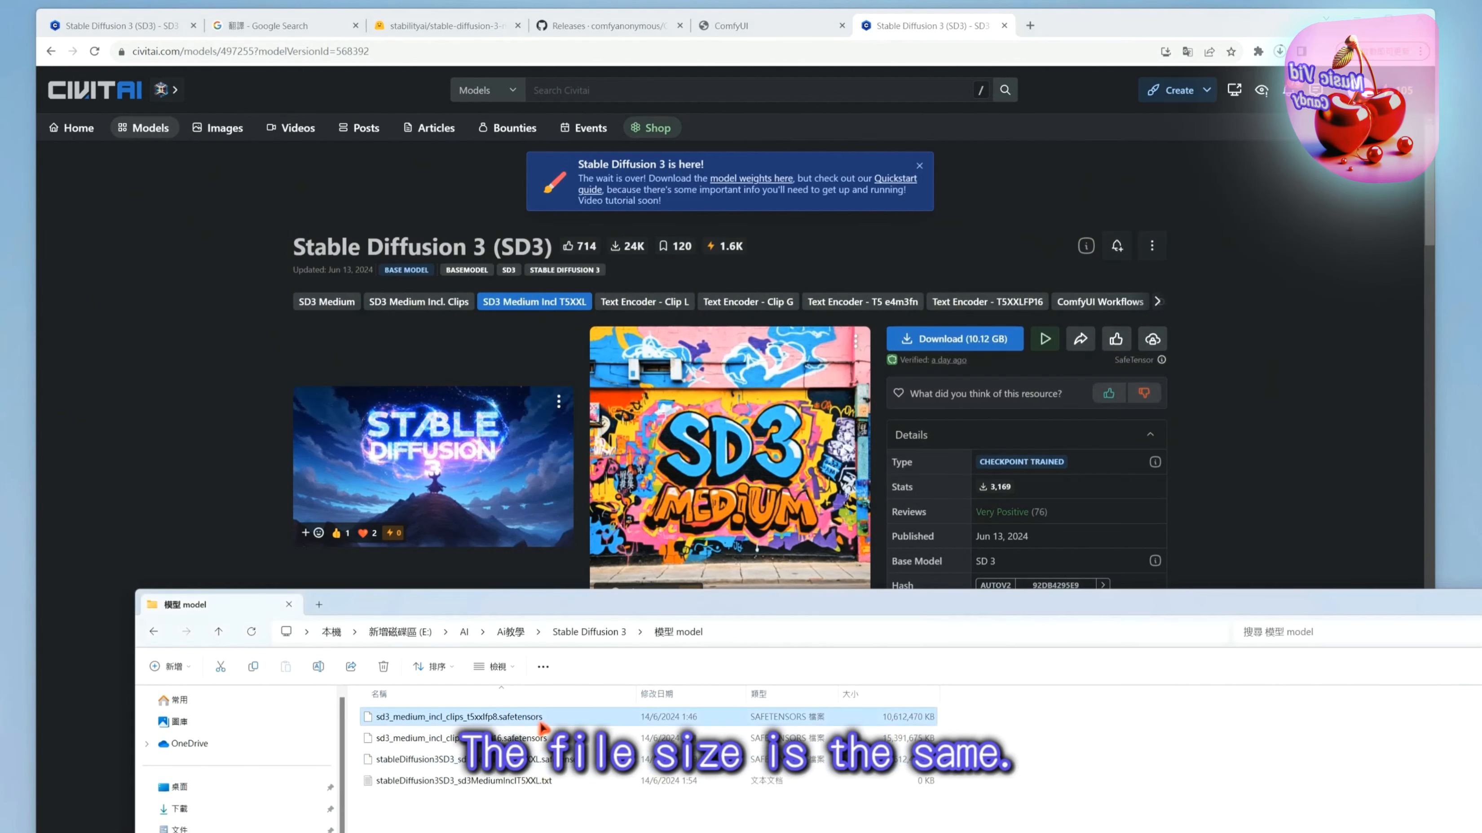
{"action": "left_click", "coordinate": [551, 766]}
{"action": "left_click", "coordinate": [546, 723]}
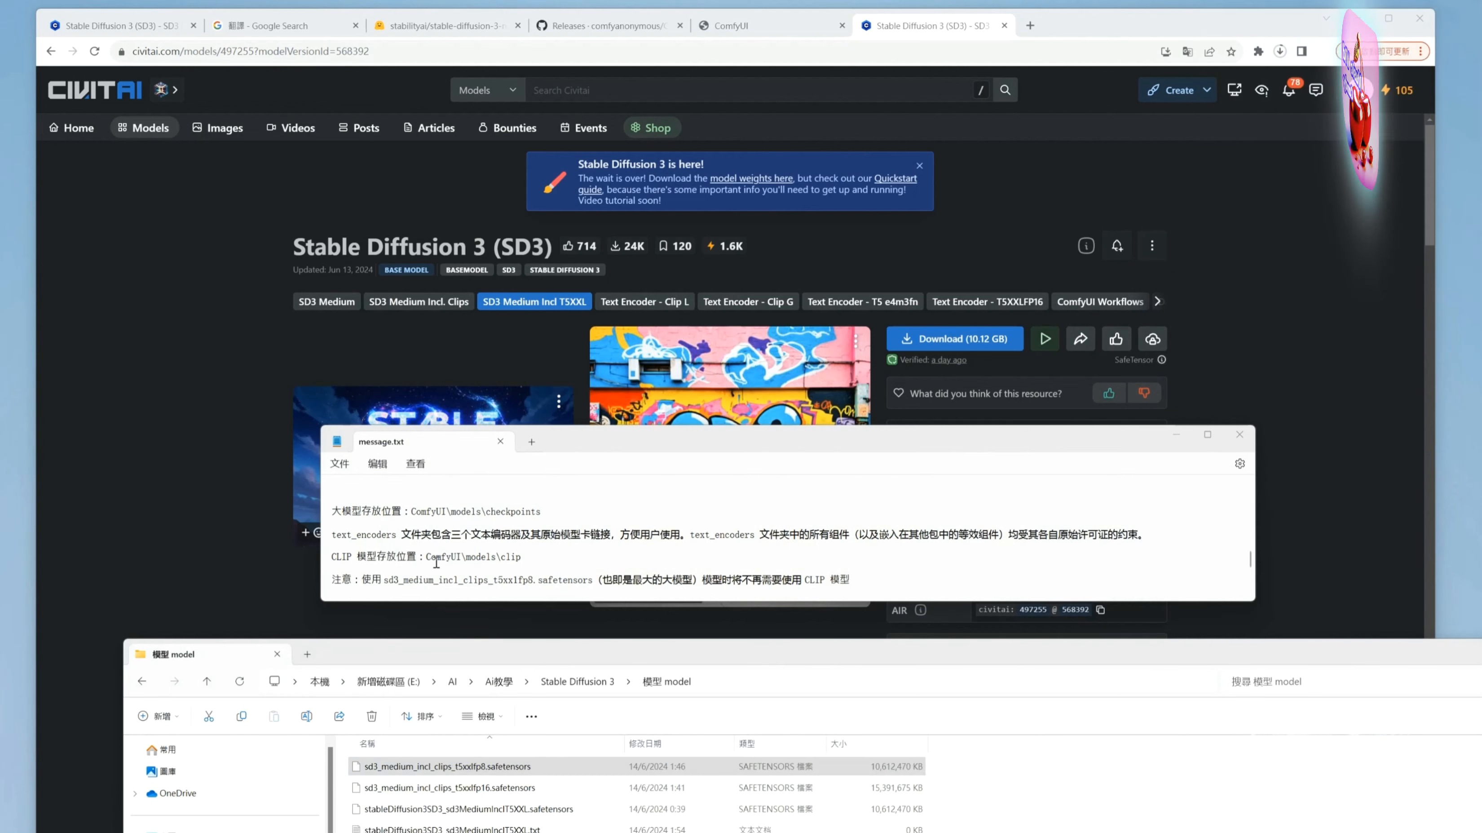
Step: Check the CLIP model storage location ComfyUI\models\clip in the message.txt notes
{"action": "left_click_drag", "start_coordinate": [522, 560], "coordinate": [429, 566]}
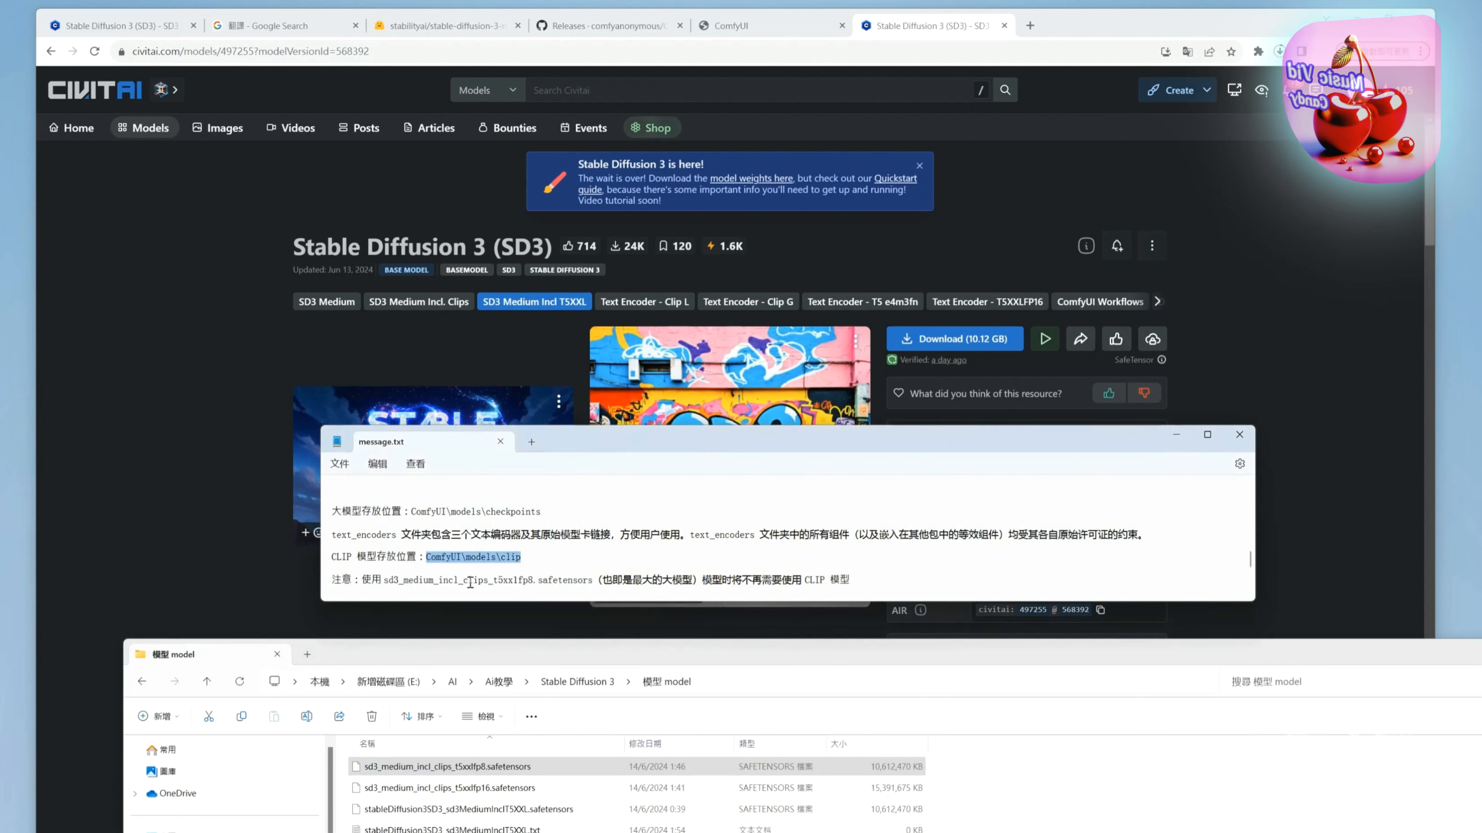
{"action": "left_click", "coordinate": [528, 566]}
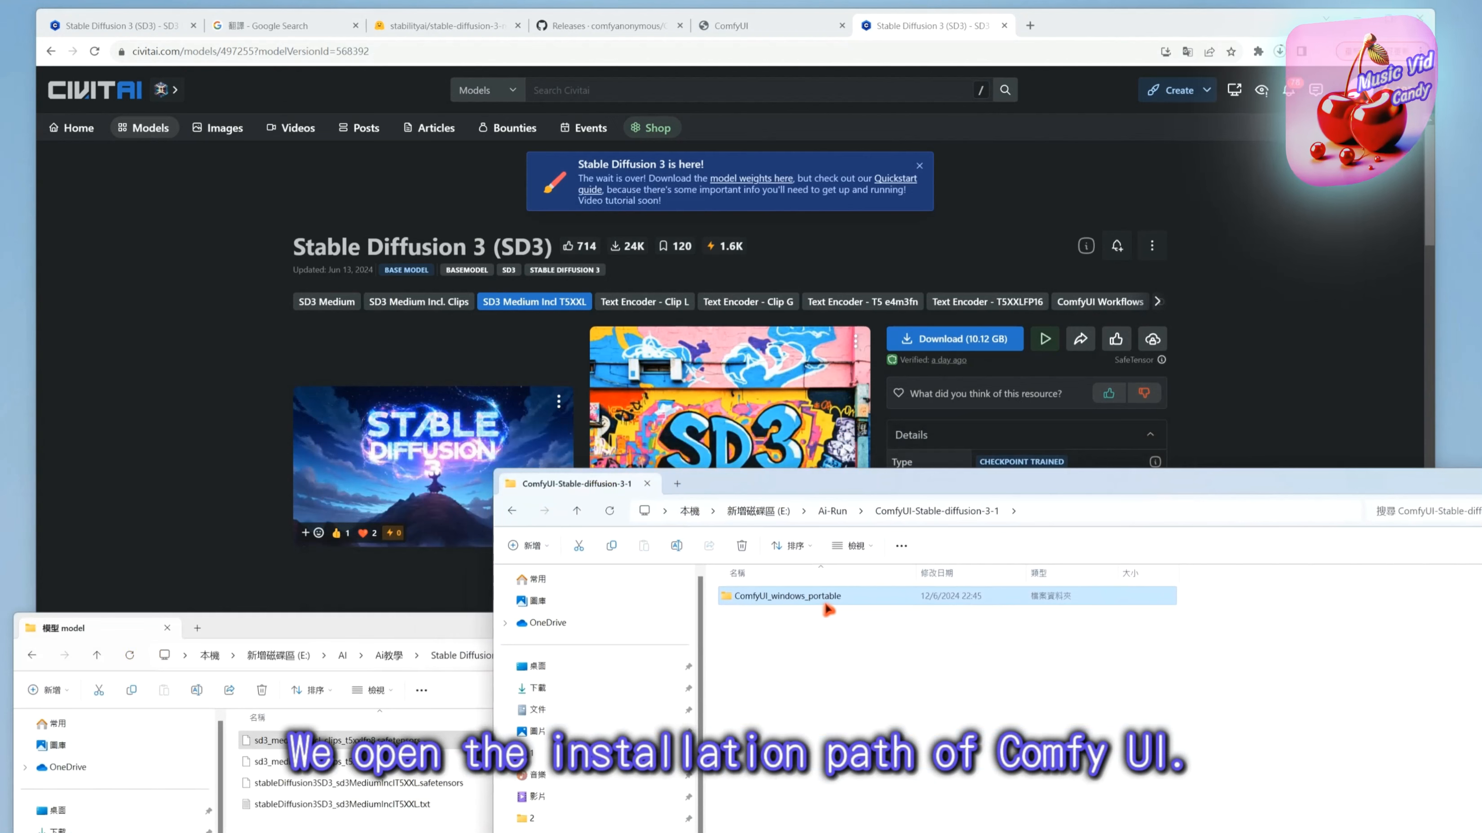
Step: Check the properties and size of the ComfyUI_windows_portable folder
{"action": "right_click", "coordinate": [828, 609]}
{"action": "left_click", "coordinate": [878, 544]}
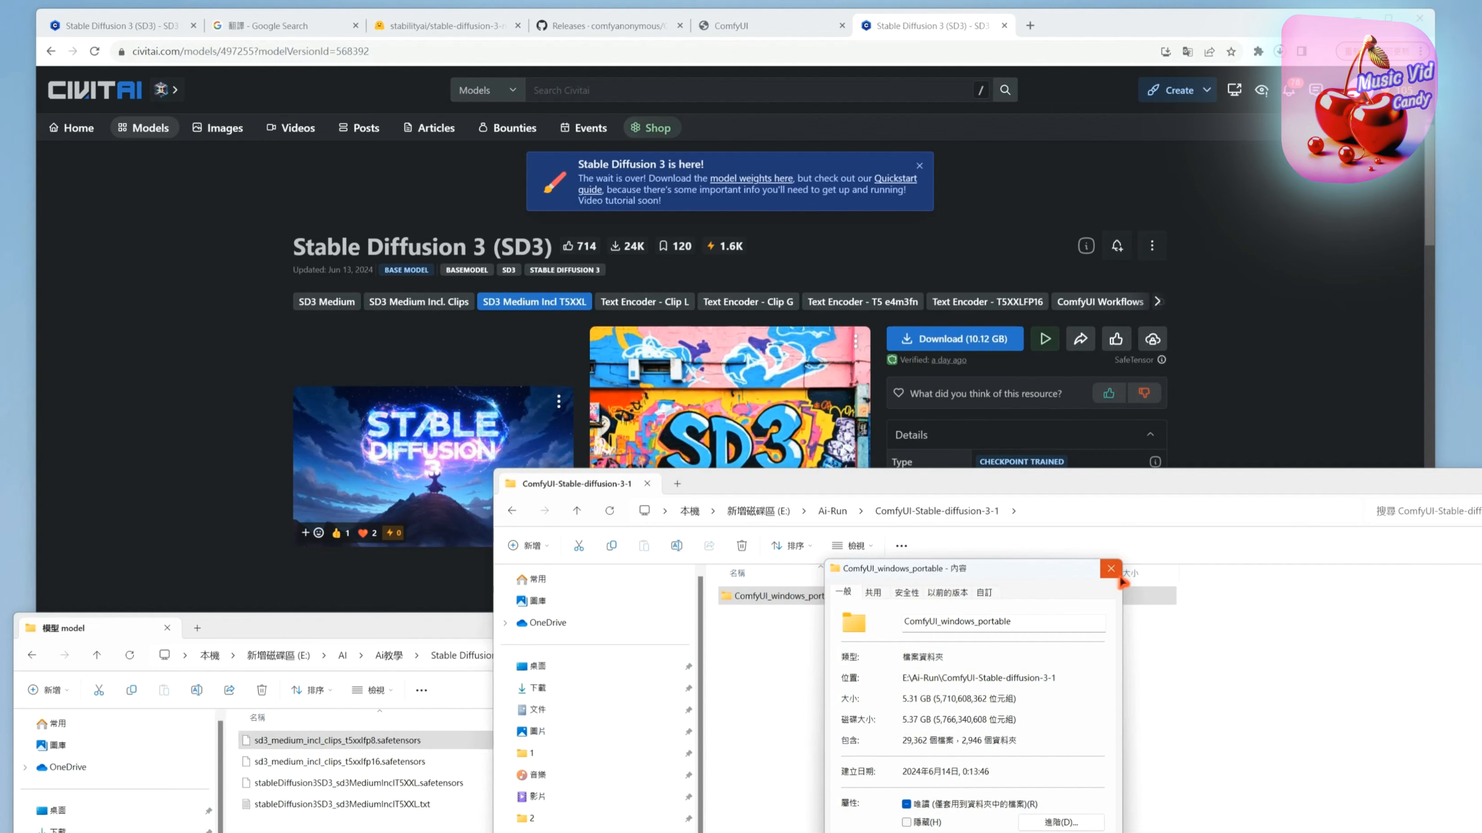
{"action": "left_click", "coordinate": [1114, 573]}
Step: Open the ComfyUI\models\checkpoints folder inside ComfyUI_windows_portable
{"action": "double_click", "coordinate": [838, 606]}
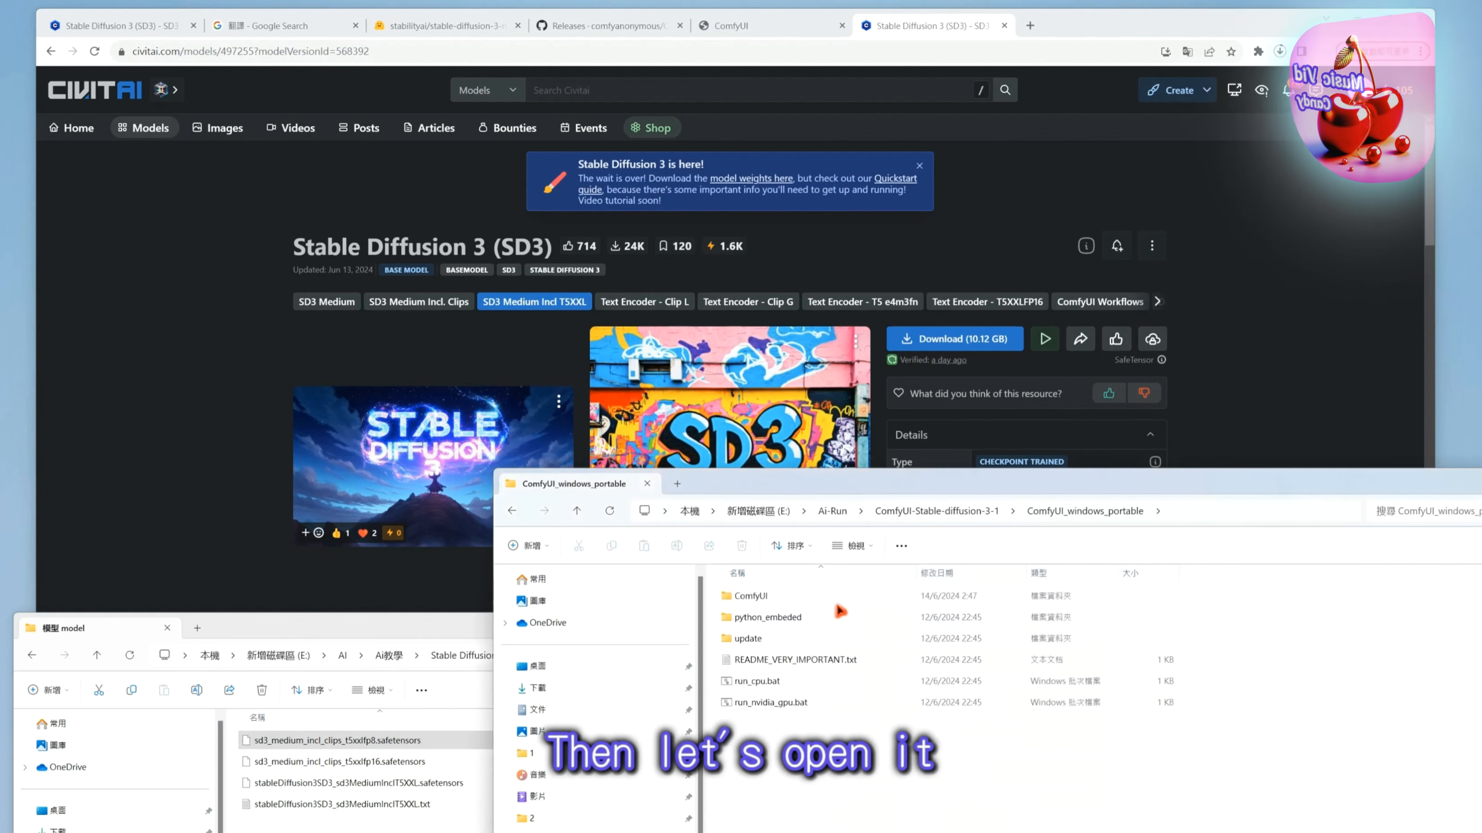
{"action": "double_click", "coordinate": [828, 596]}
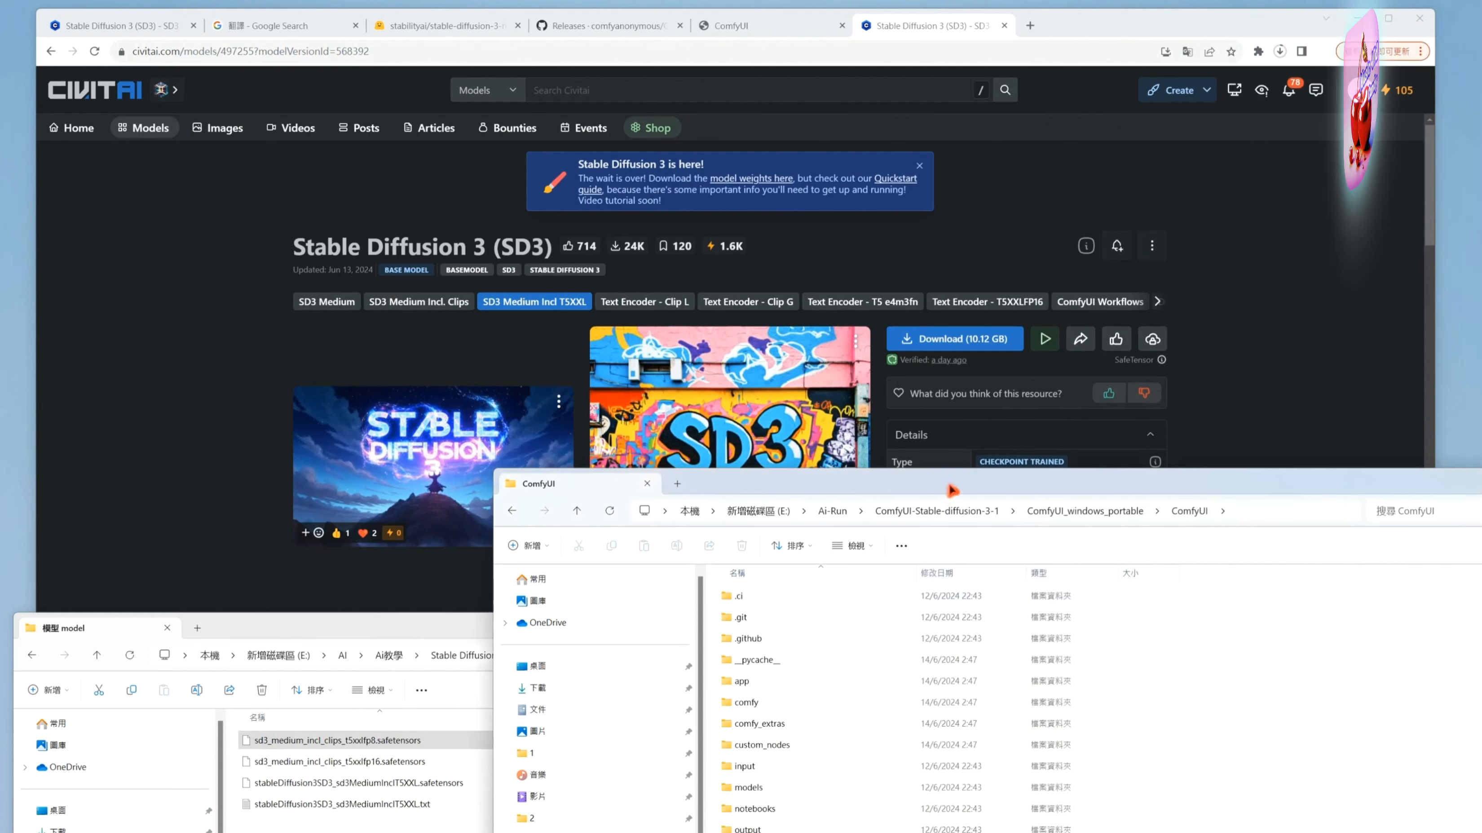
{"action": "left_click_drag", "start_coordinate": [952, 491], "coordinate": [996, 384]}
{"action": "double_click", "coordinate": [863, 680]}
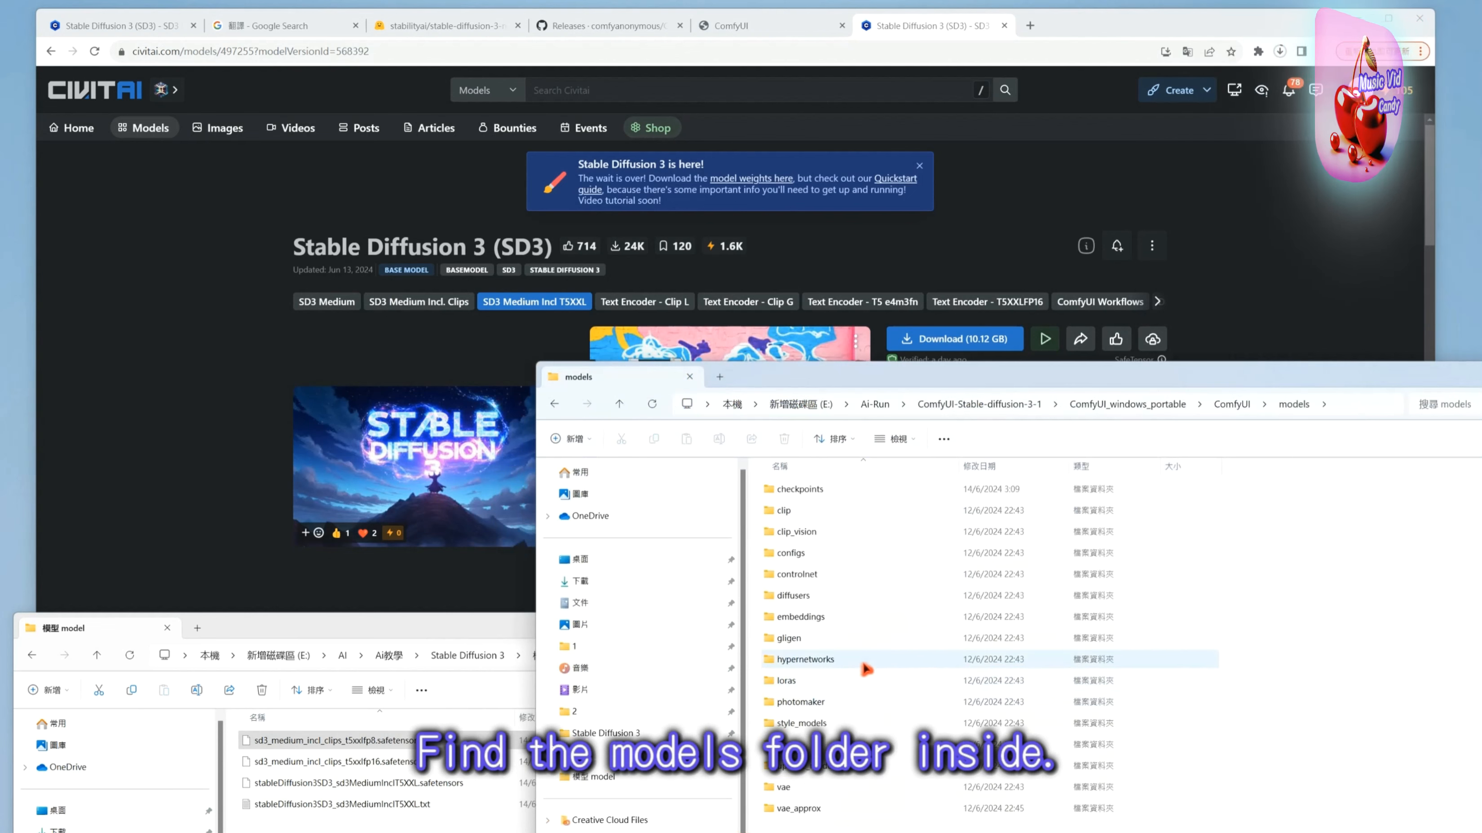
{"action": "double_click", "coordinate": [852, 504]}
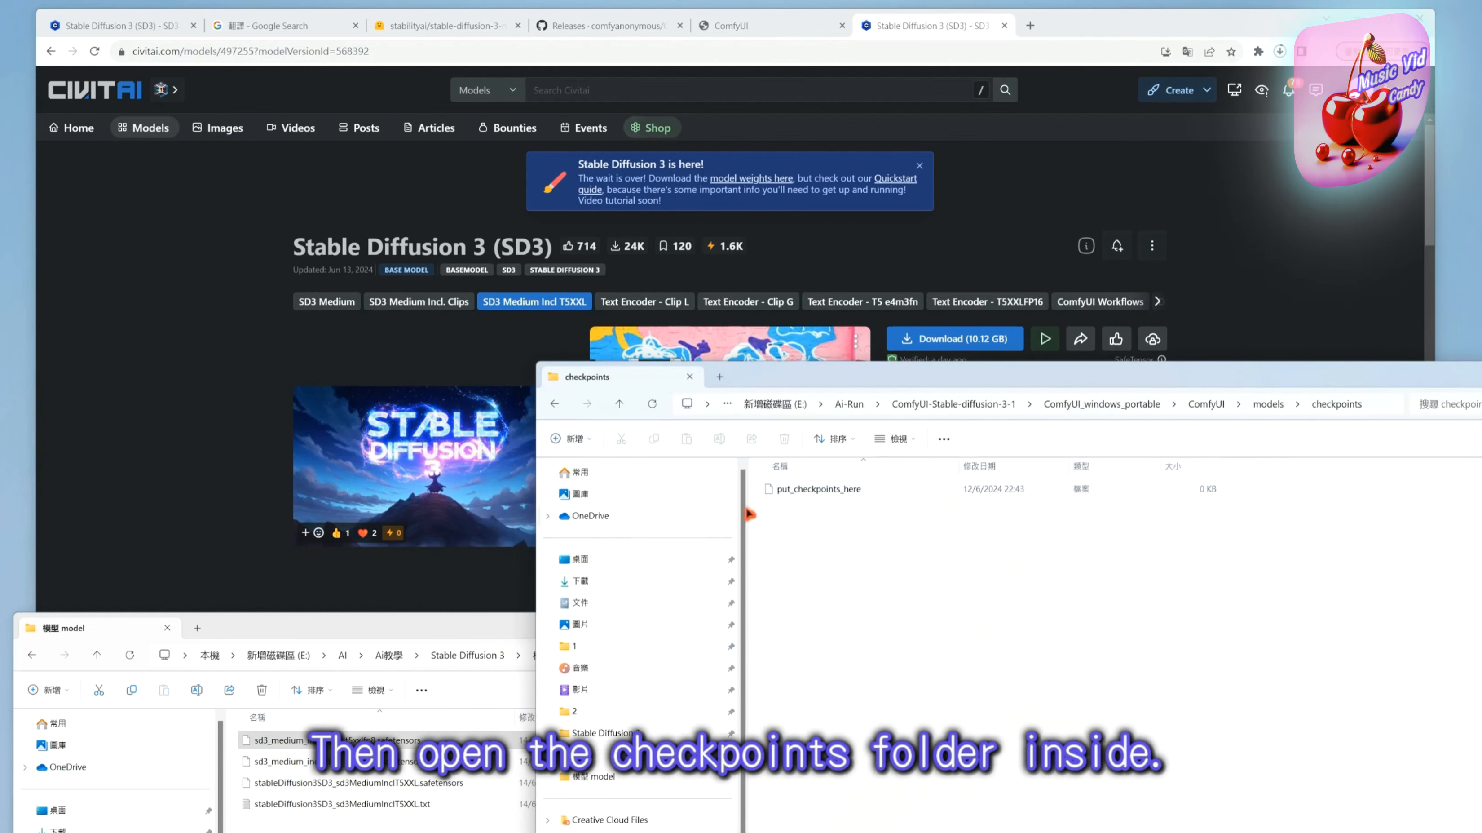
Step: Transfer sd3_medium_incl_clips_t5xxlfp8.safetensors from the 模型 model folder into the checkpoints folder
{"action": "left_click_drag", "start_coordinate": [939, 397], "coordinate": [1070, 423]}
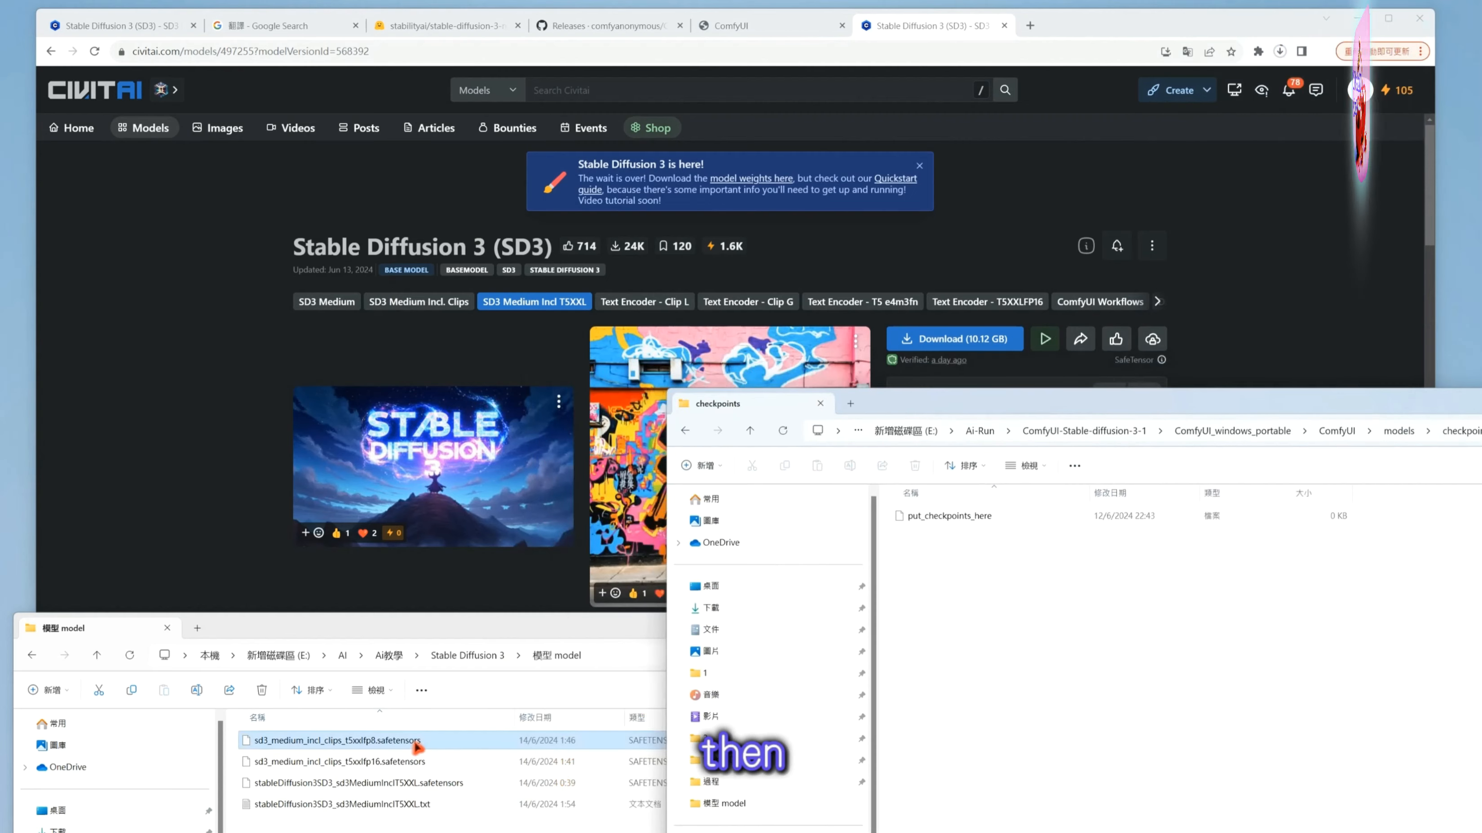
{"action": "left_click_drag", "start_coordinate": [327, 740], "coordinate": [1001, 675]}
{"action": "left_click_drag", "start_coordinate": [591, 641], "coordinate": [550, 663]}
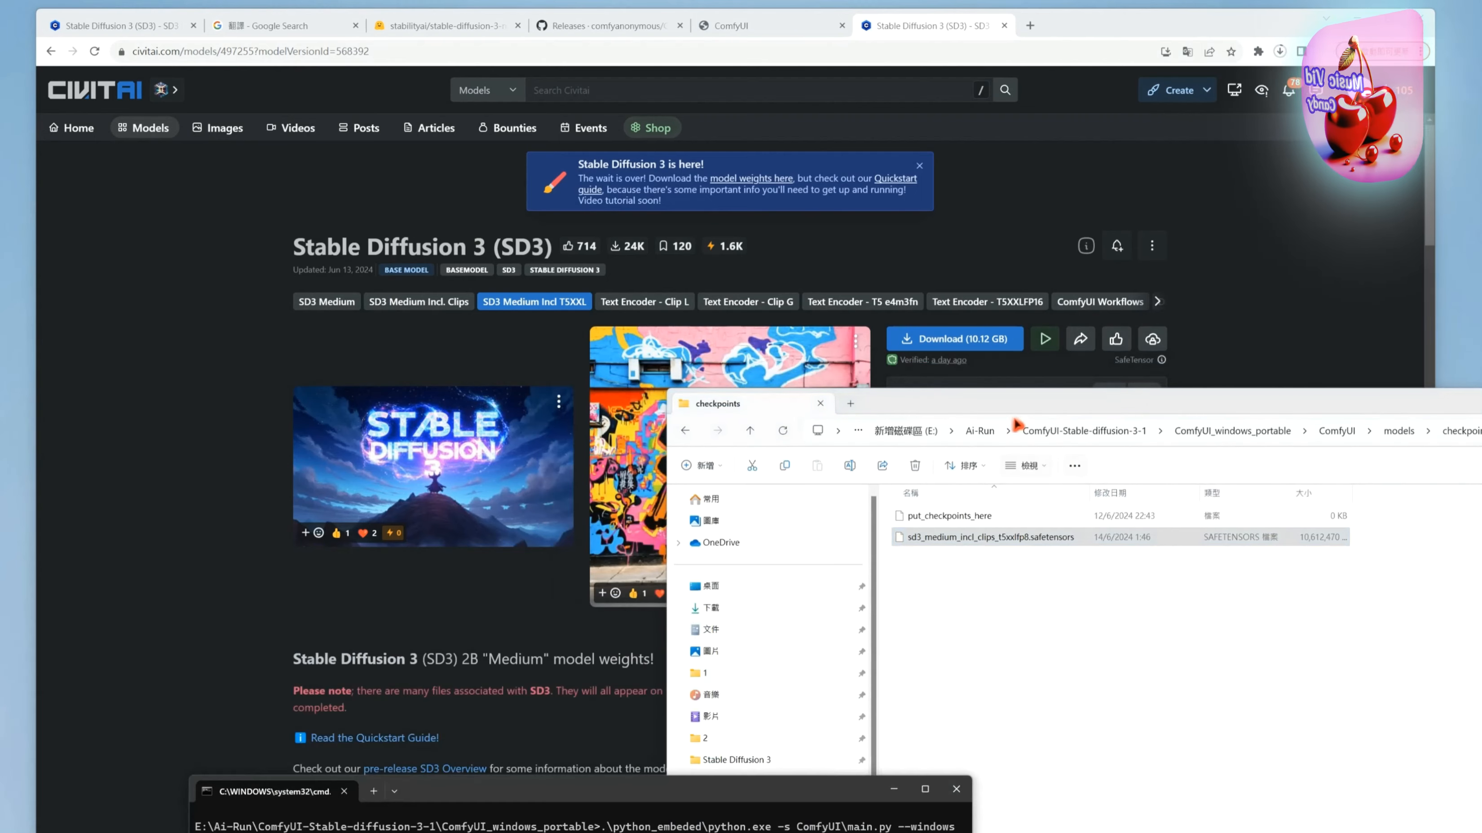
Step: Close the ComfyUI browser page and shut down its running cmd window
{"action": "left_click", "coordinate": [811, 32]}
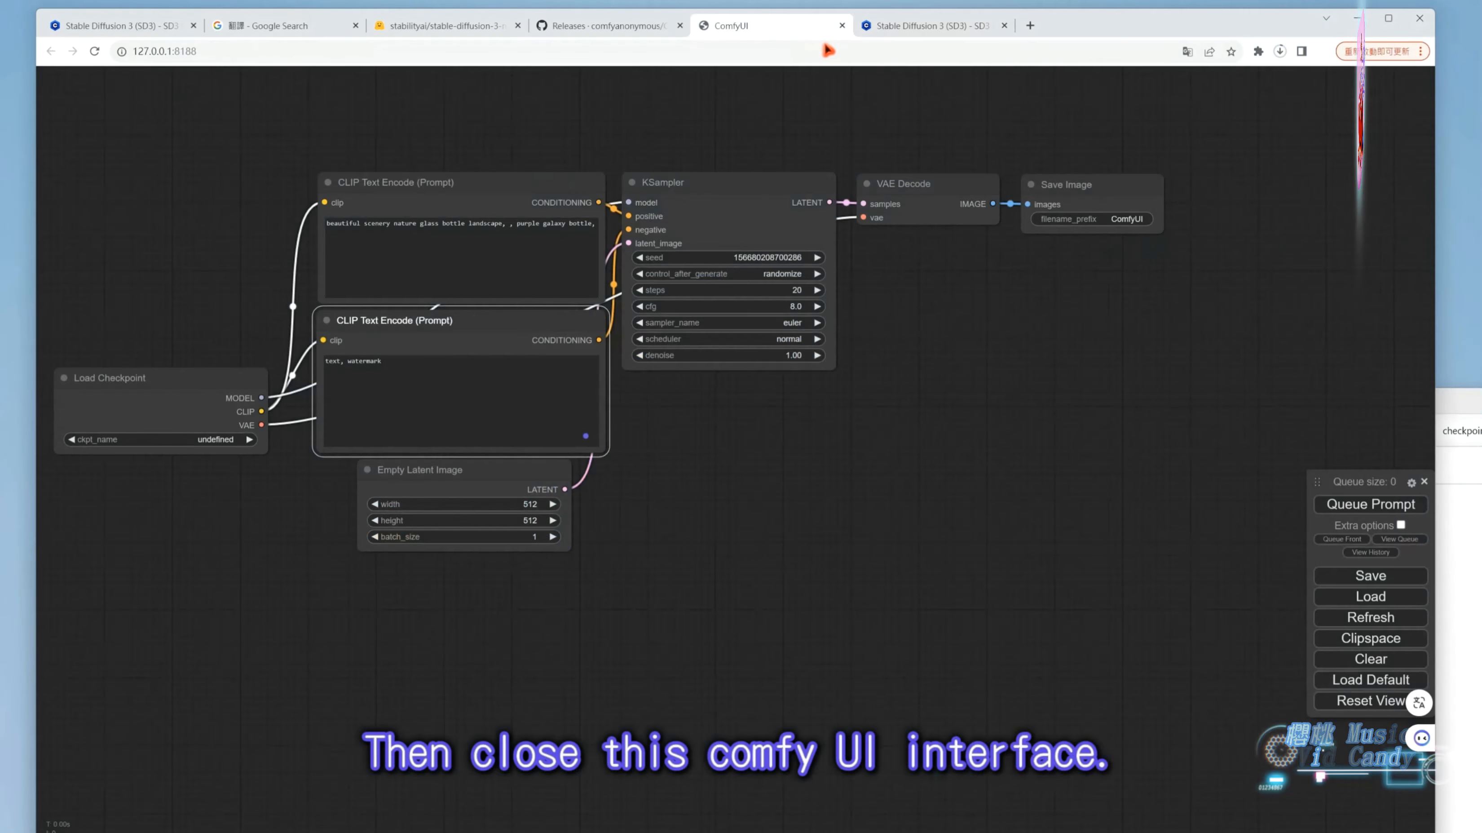
{"action": "left_click", "coordinate": [842, 25]}
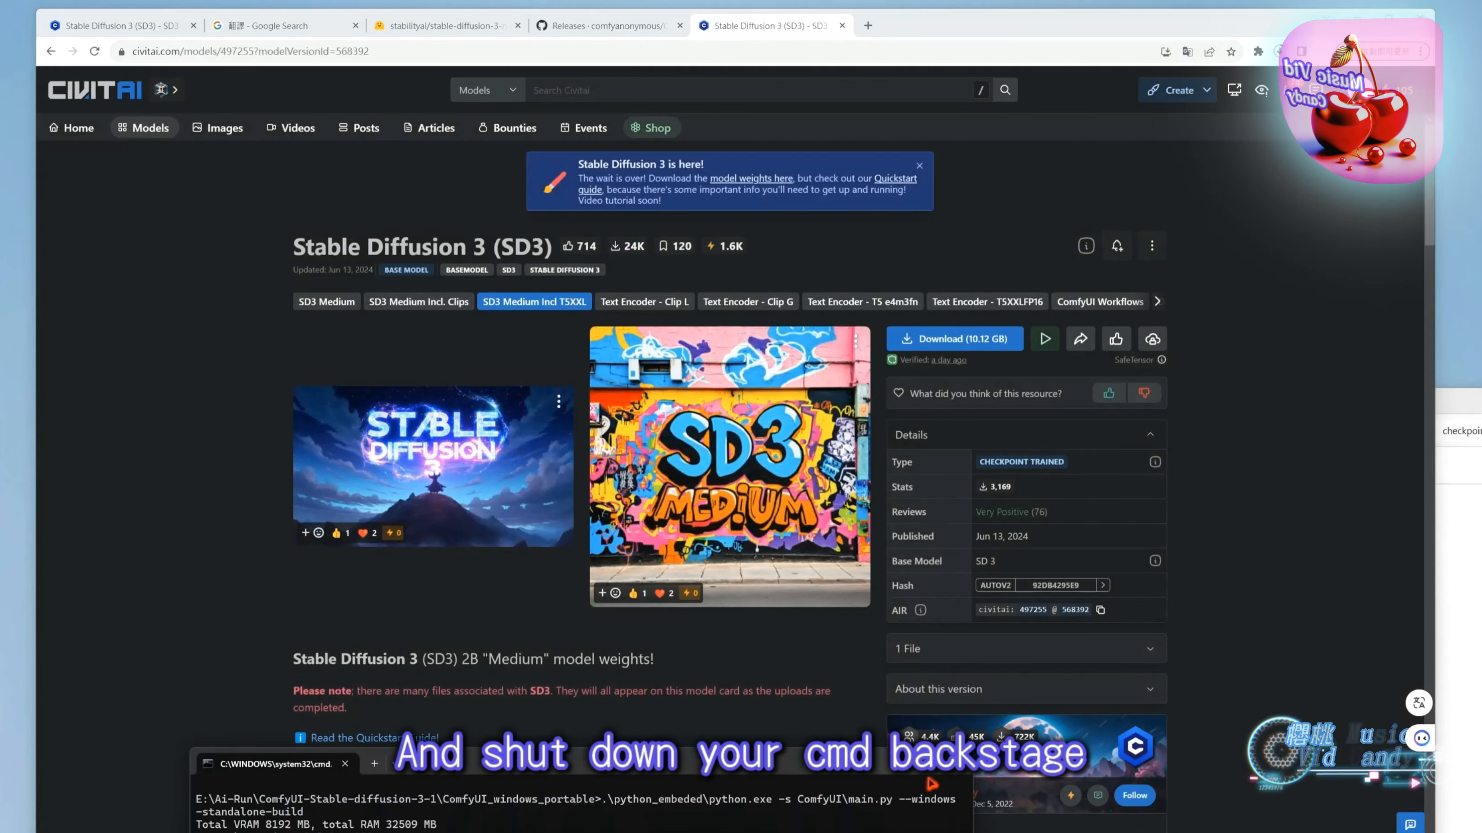
{"action": "left_click", "coordinate": [958, 763]}
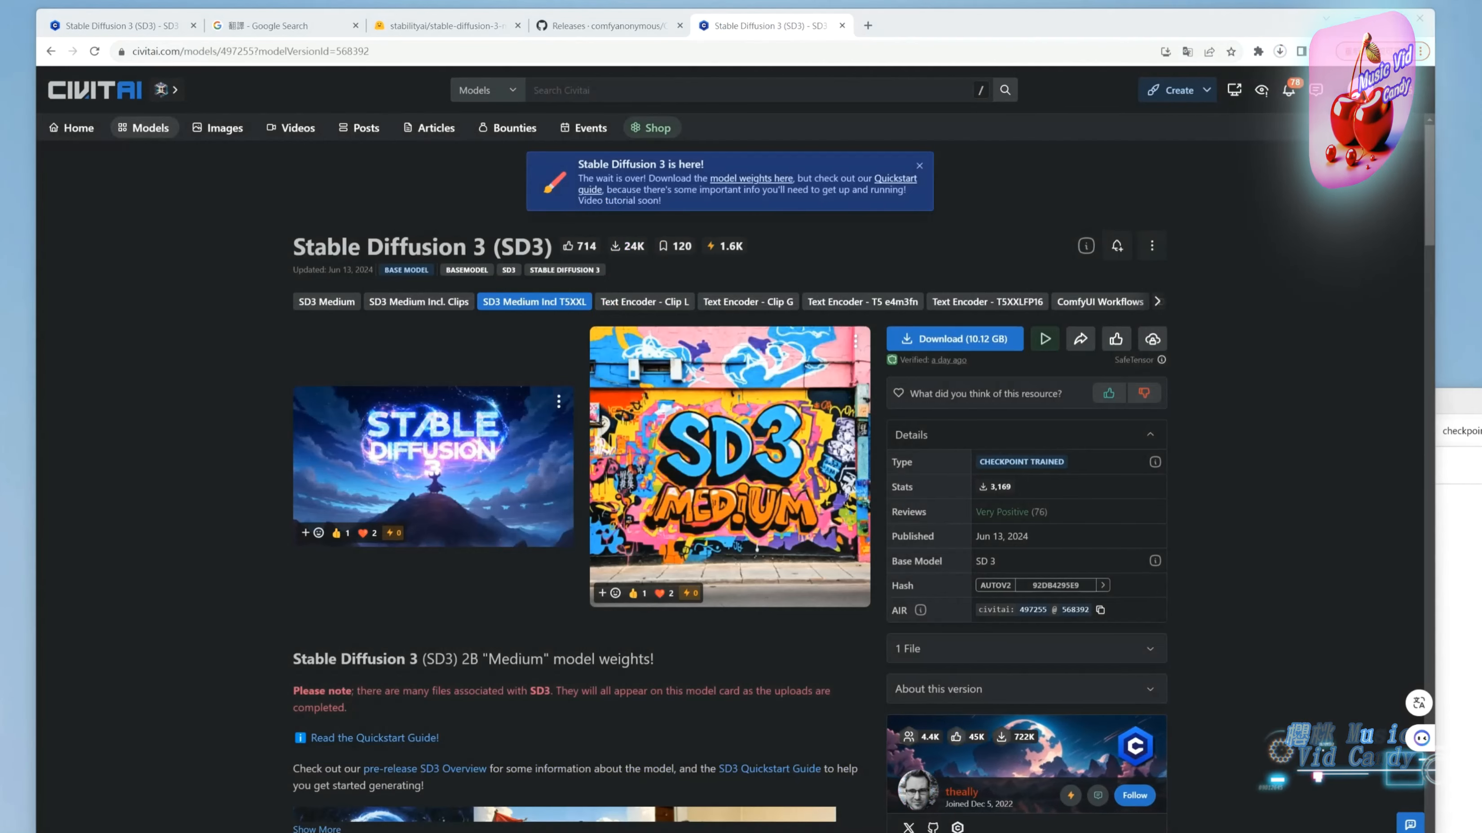
Step: Return to the ComfyUI_windows_portable folder and restart ComfyUI with run_nvidia_gpu.bat
{"action": "left_click", "coordinate": [1479, 640]}
{"action": "left_click_drag", "start_coordinate": [1300, 409], "coordinate": [992, 455]}
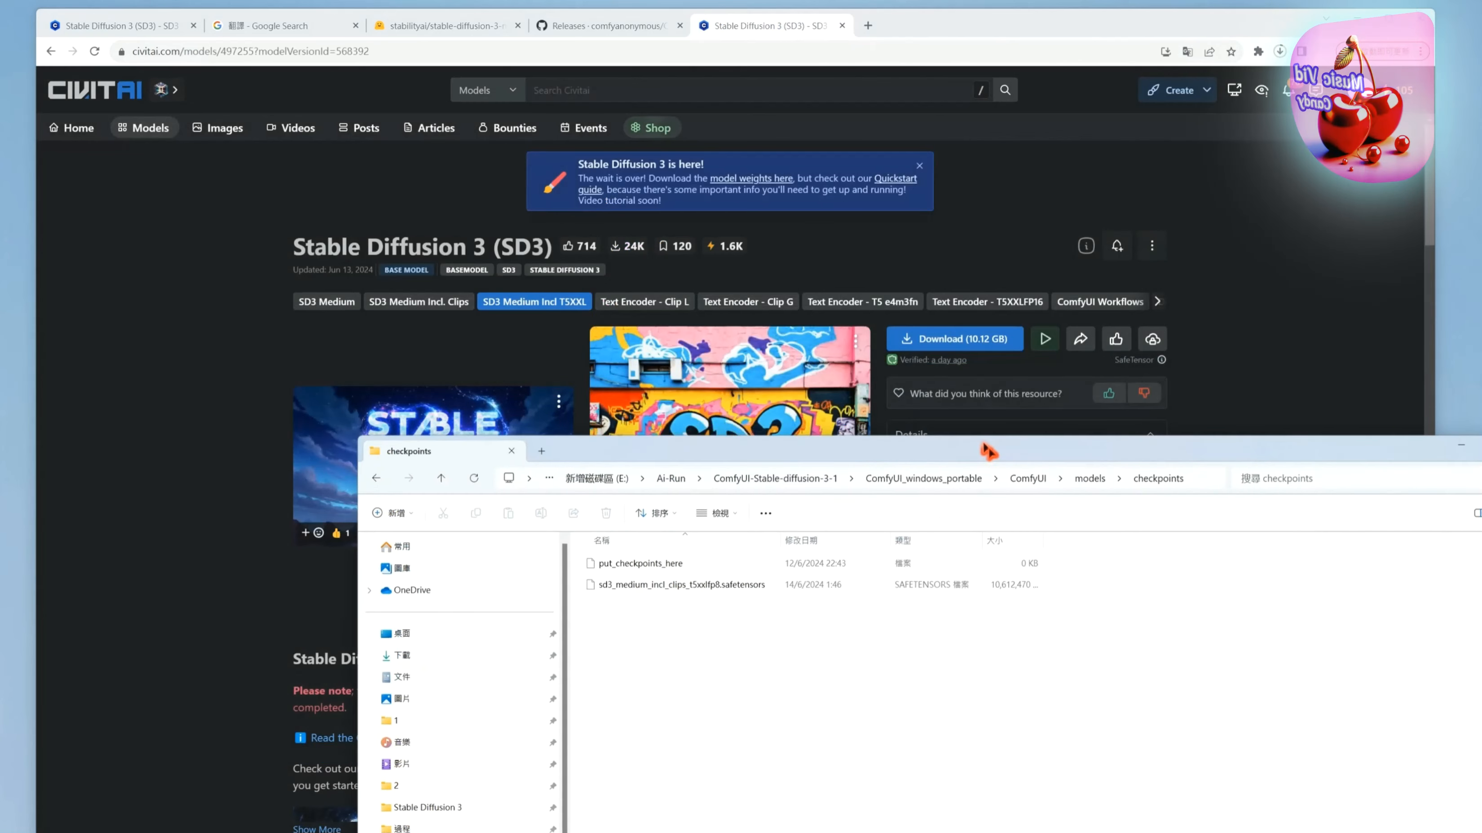
{"action": "left_click", "coordinate": [1028, 487]}
{"action": "left_click_drag", "start_coordinate": [967, 458], "coordinate": [1019, 318]}
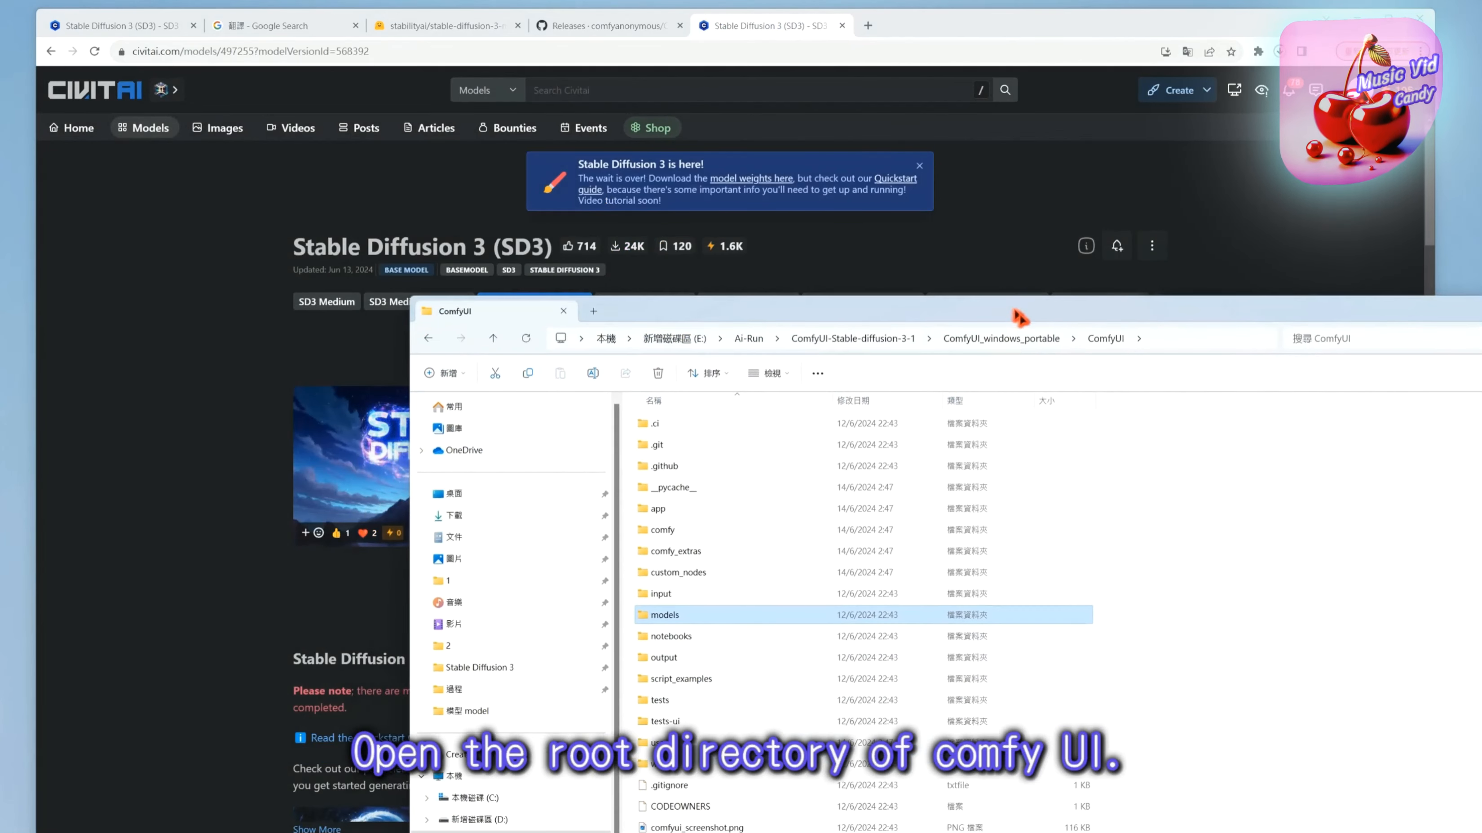
{"action": "left_click", "coordinate": [1031, 348]}
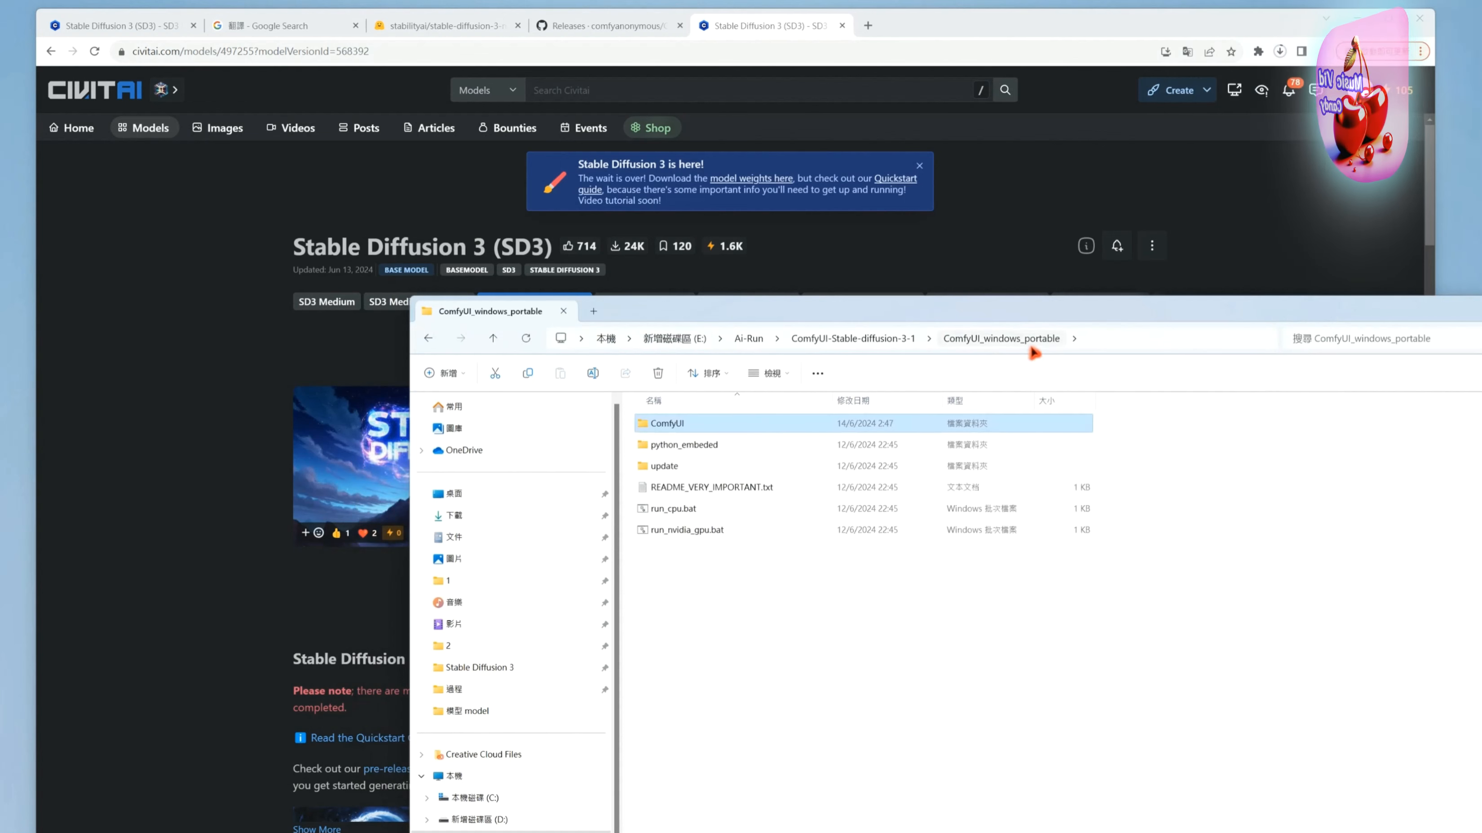
{"action": "left_click", "coordinate": [668, 531]}
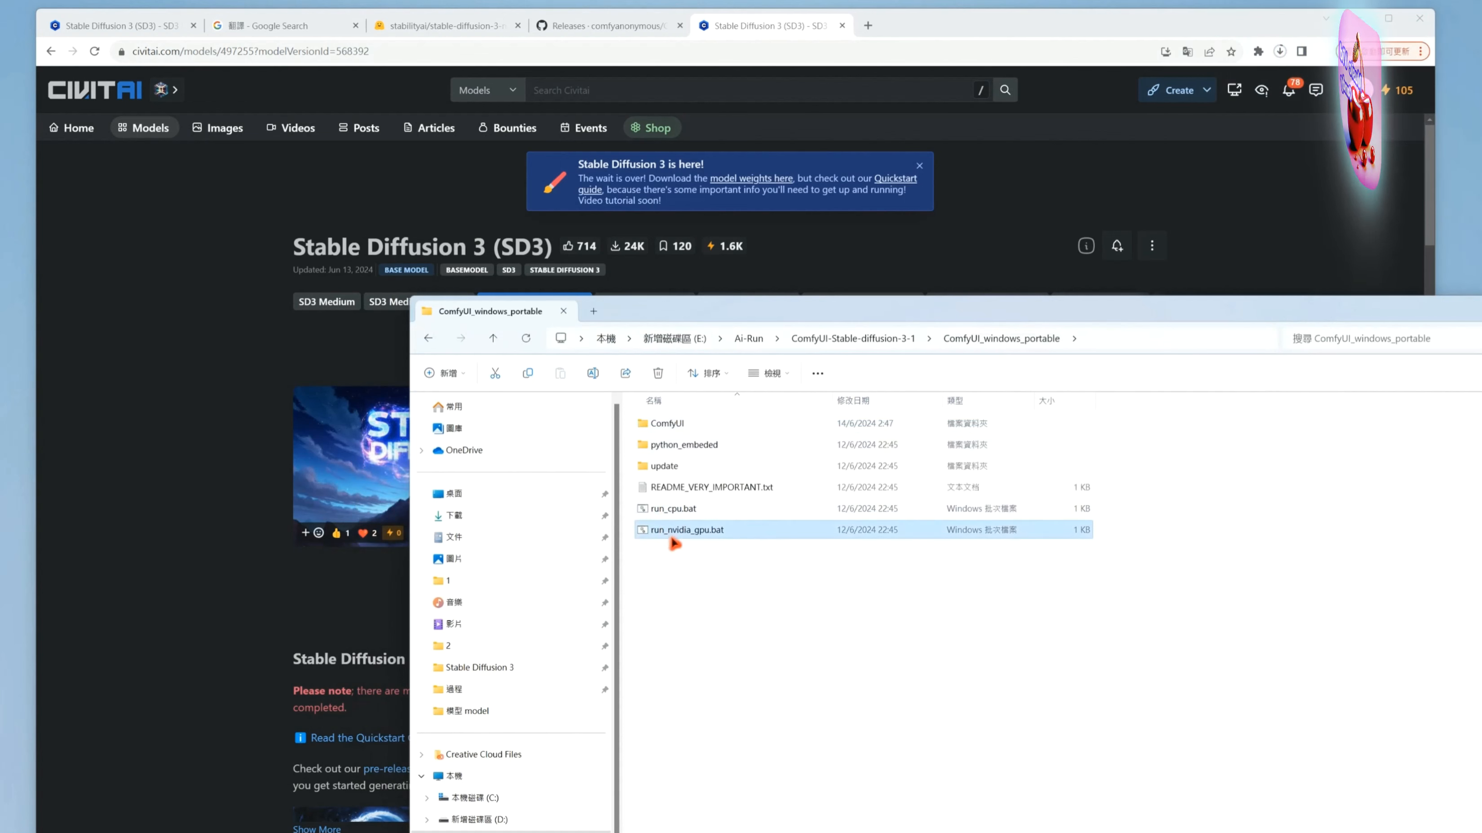
{"action": "double_click", "coordinate": [713, 543]}
{"action": "left_click_drag", "start_coordinate": [682, 245], "coordinate": [854, 390]}
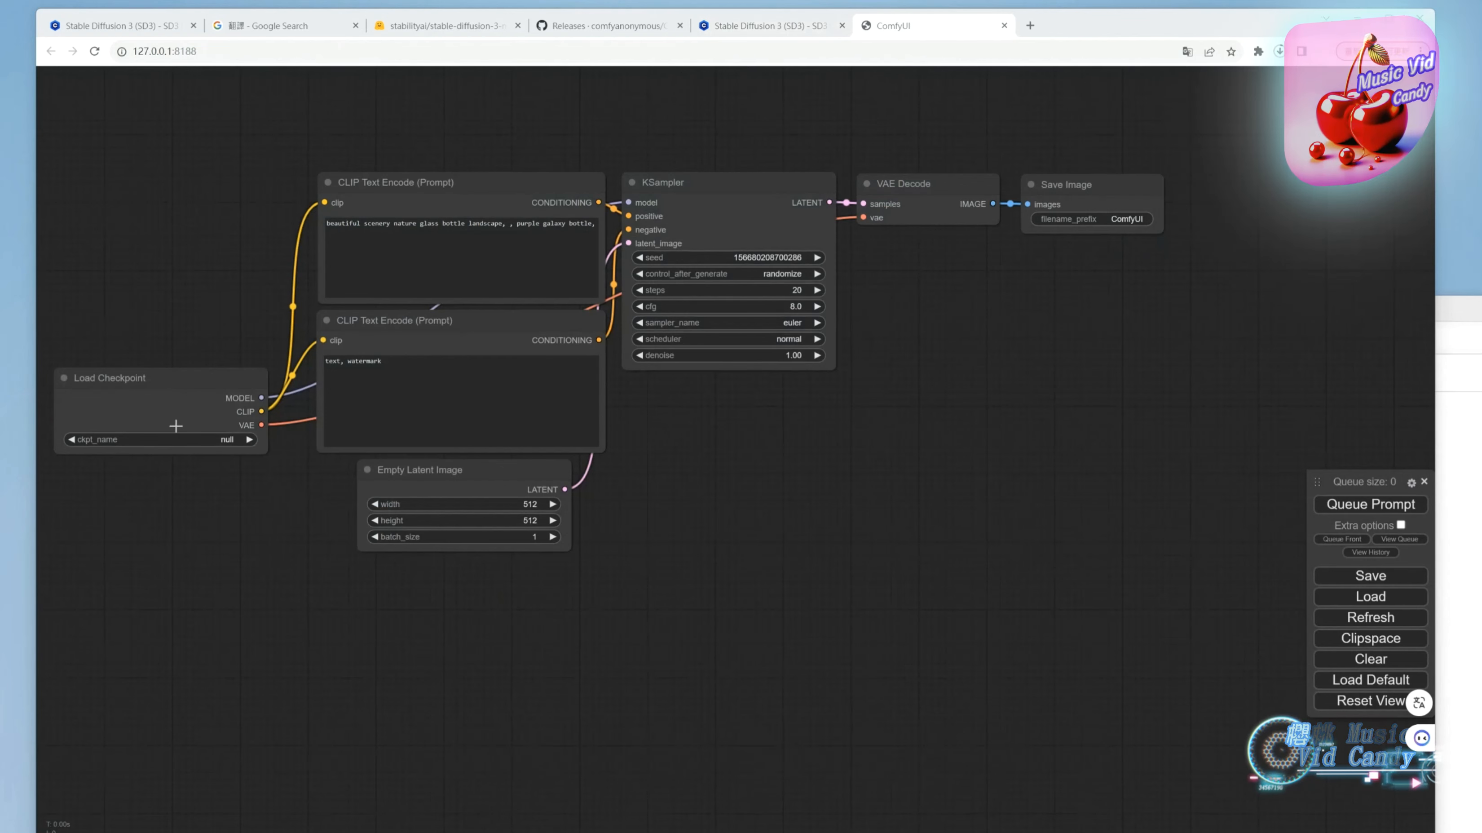
Step: Set the Load Checkpoint node's ckpt_name to sd3_medium_incl_clips_t5xxlfp8.safetensors
{"action": "left_click", "coordinate": [250, 439]}
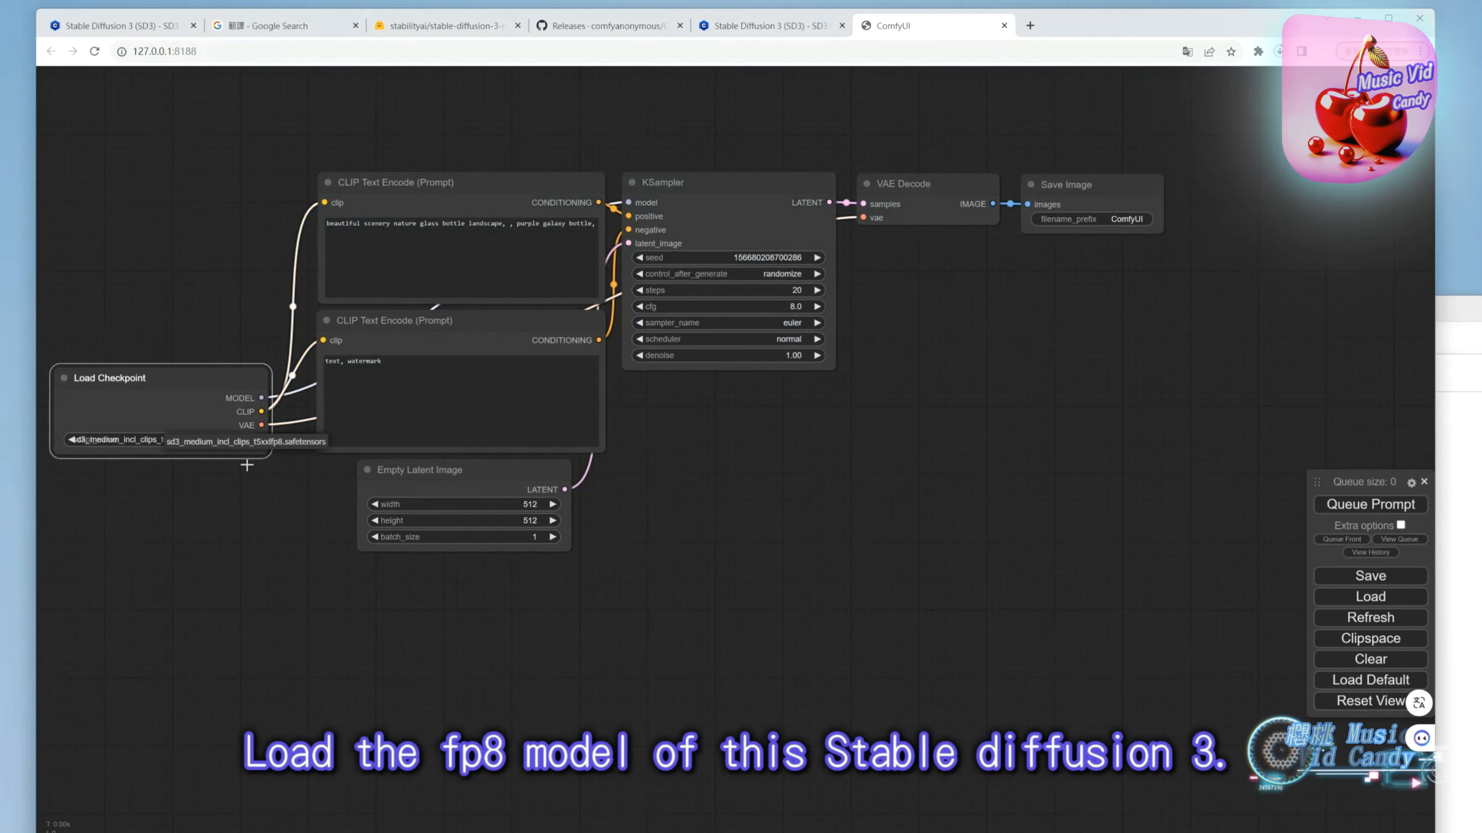
{"action": "left_click", "coordinate": [279, 464]}
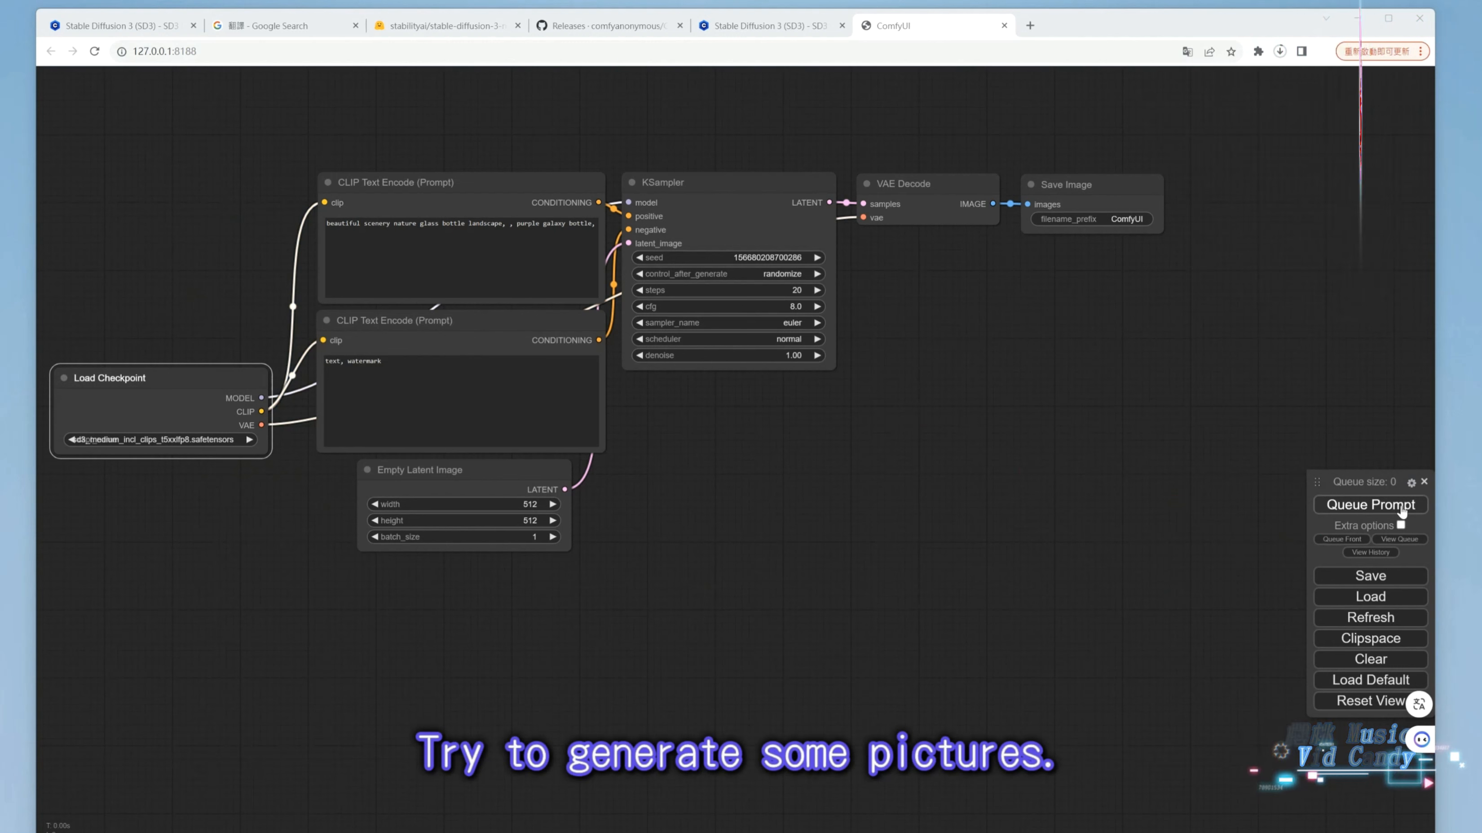
Step: Queue the default bottle prompt for generation twice and check the execution log in the cmd window
{"action": "left_click", "coordinate": [1377, 505]}
{"action": "left_click", "coordinate": [1351, 540]}
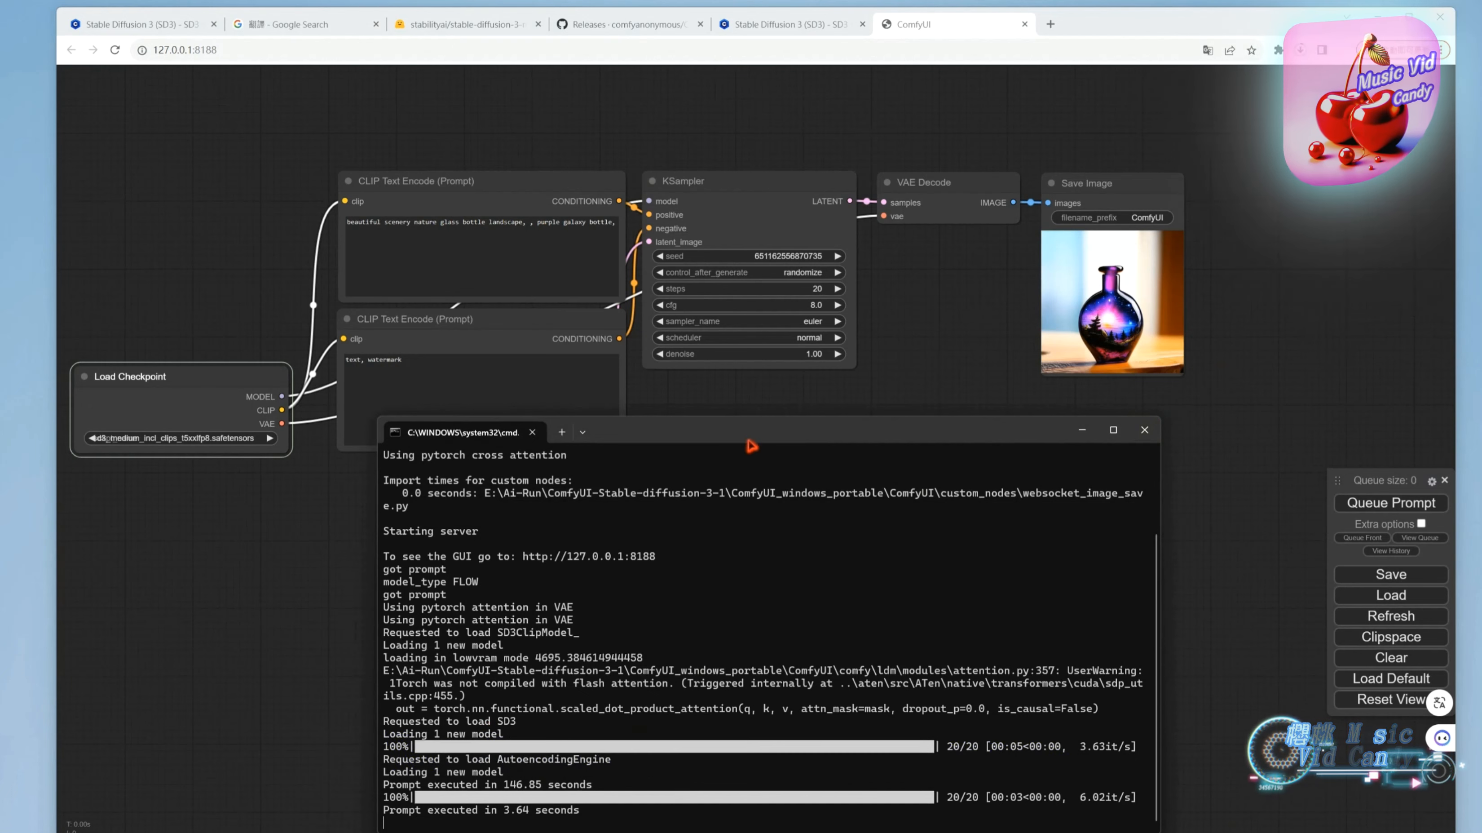
{"action": "left_click_drag", "start_coordinate": [753, 438], "coordinate": [747, 440]}
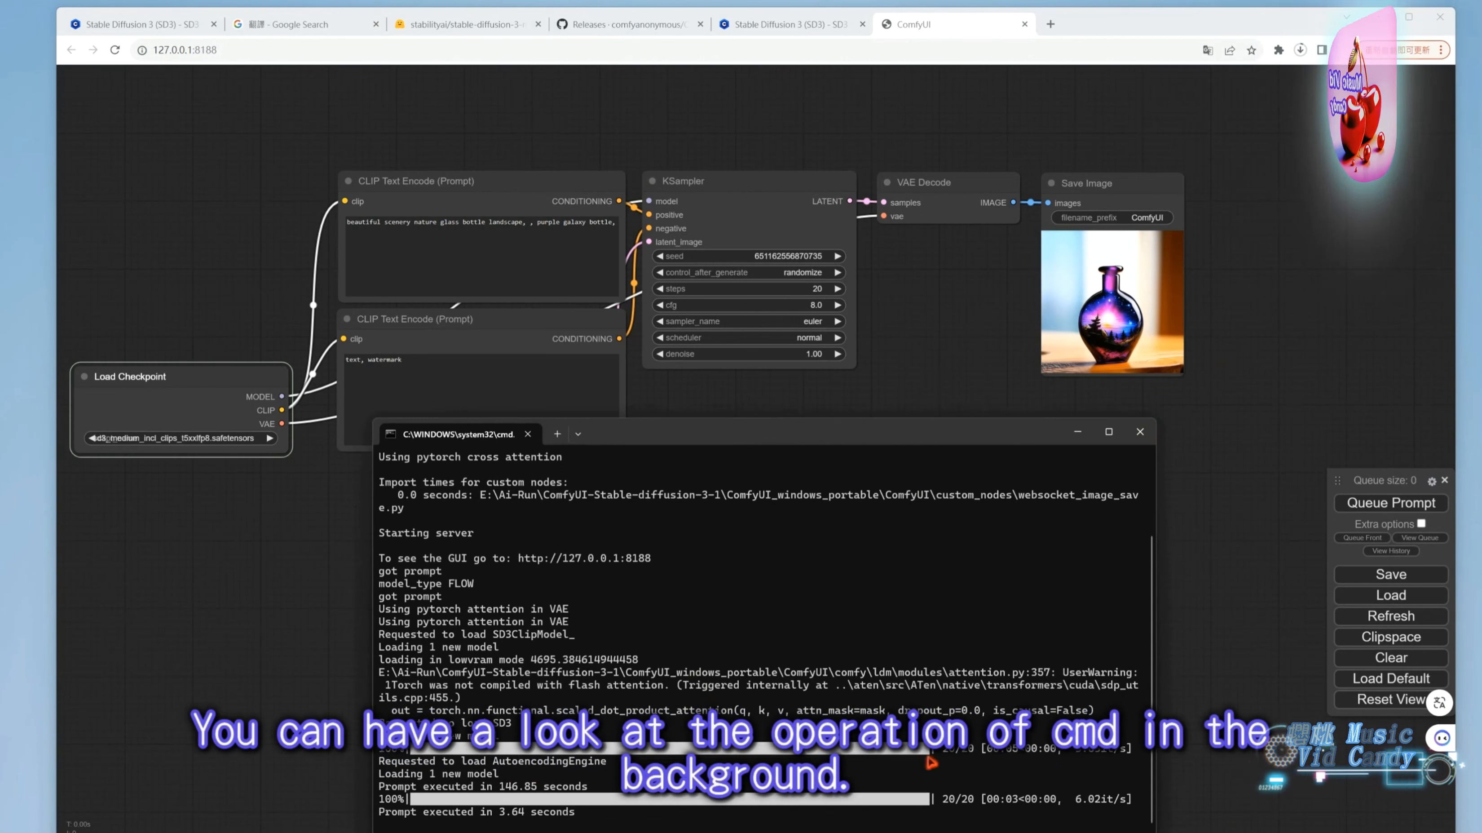
{"action": "key", "text": "alt+Tab"}
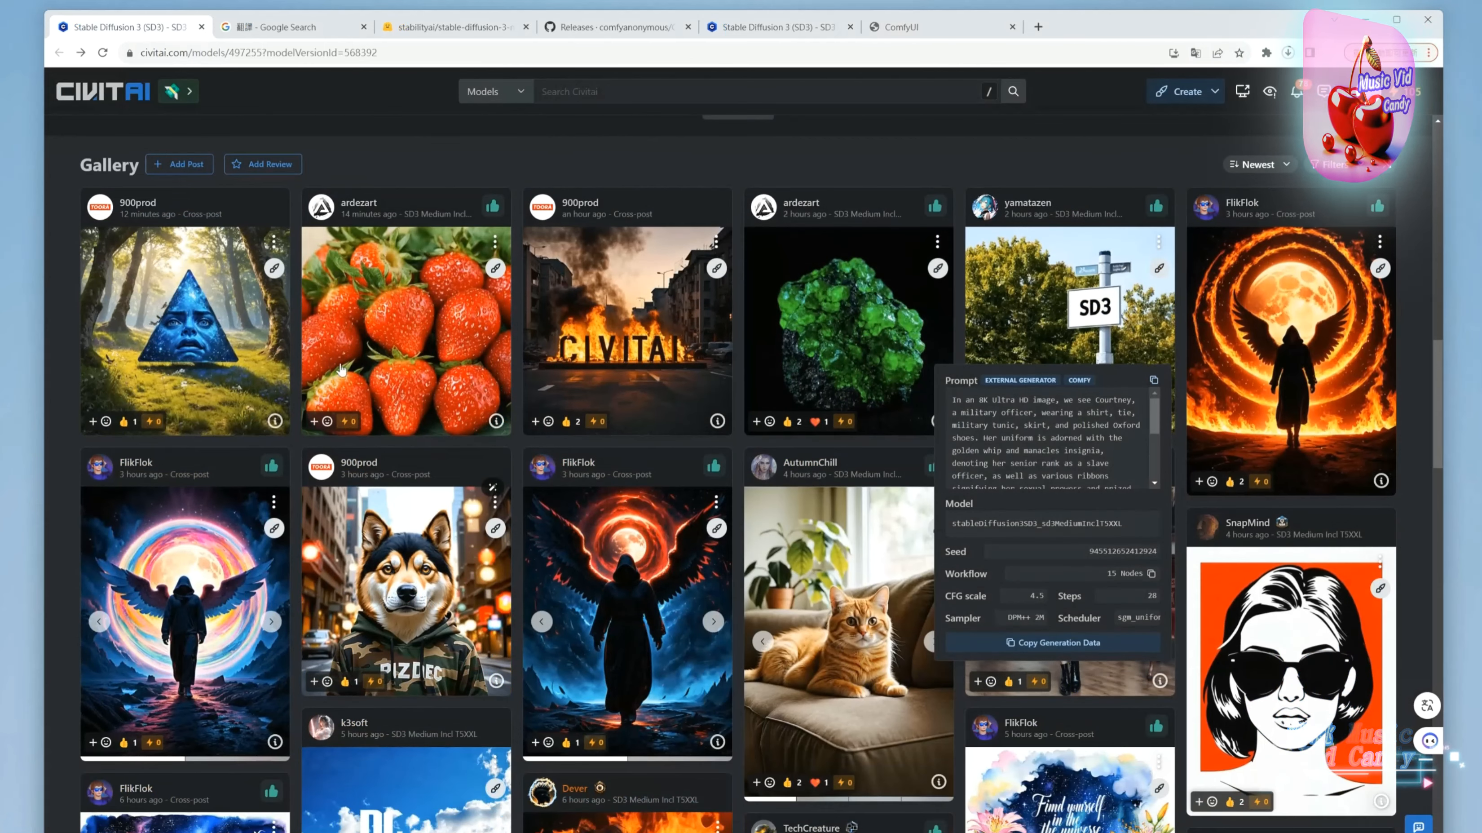
Step: Show the strawberry image's generation data in the Civitai SD3 gallery and copy its positive prompt
{"action": "scroll", "coordinate": [436, 358], "scroll_direction": "down", "scroll_amount": 1}
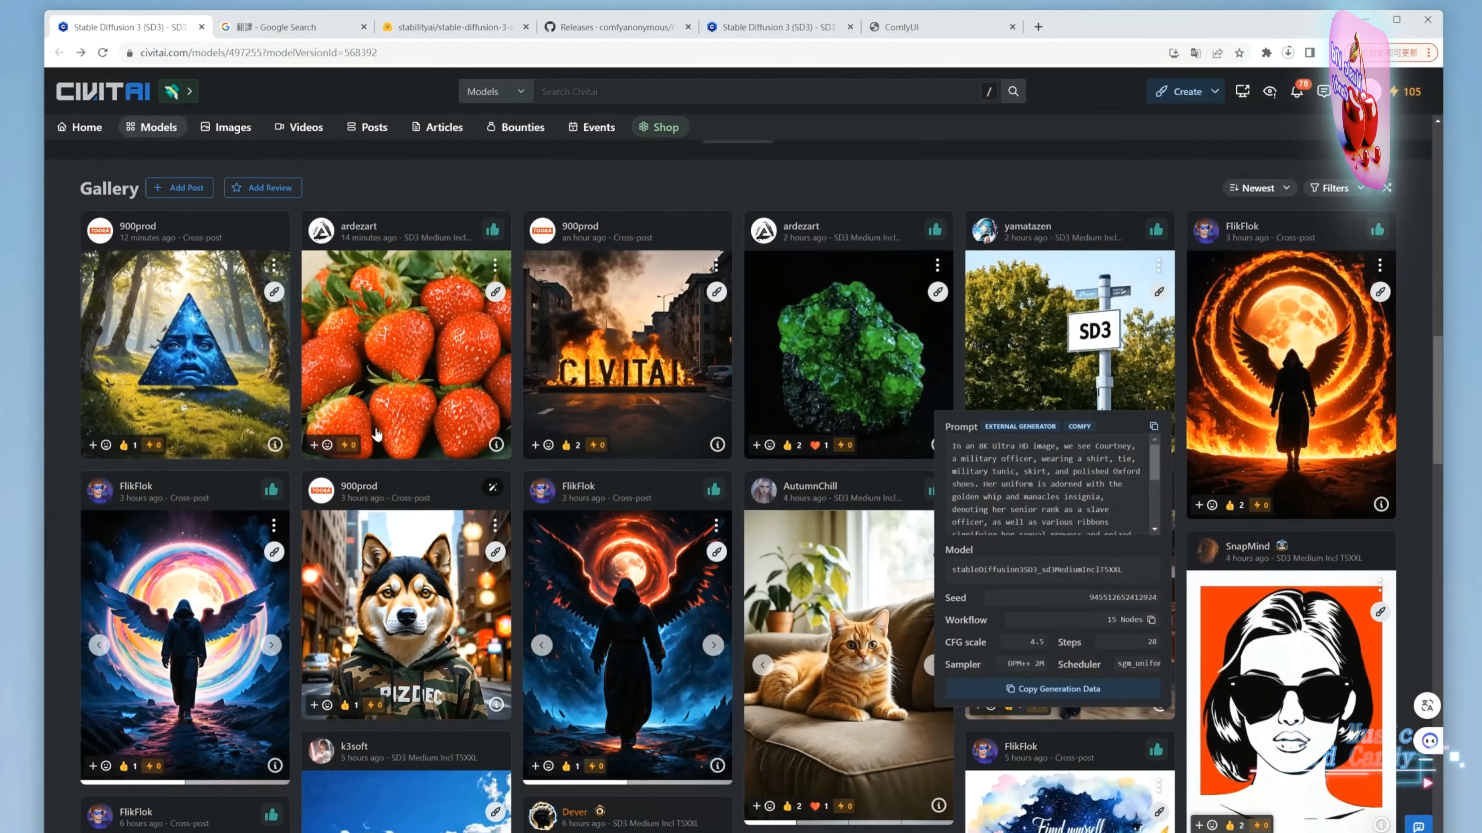
{"action": "scroll", "coordinate": [527, 450], "scroll_direction": "down", "scroll_amount": 1}
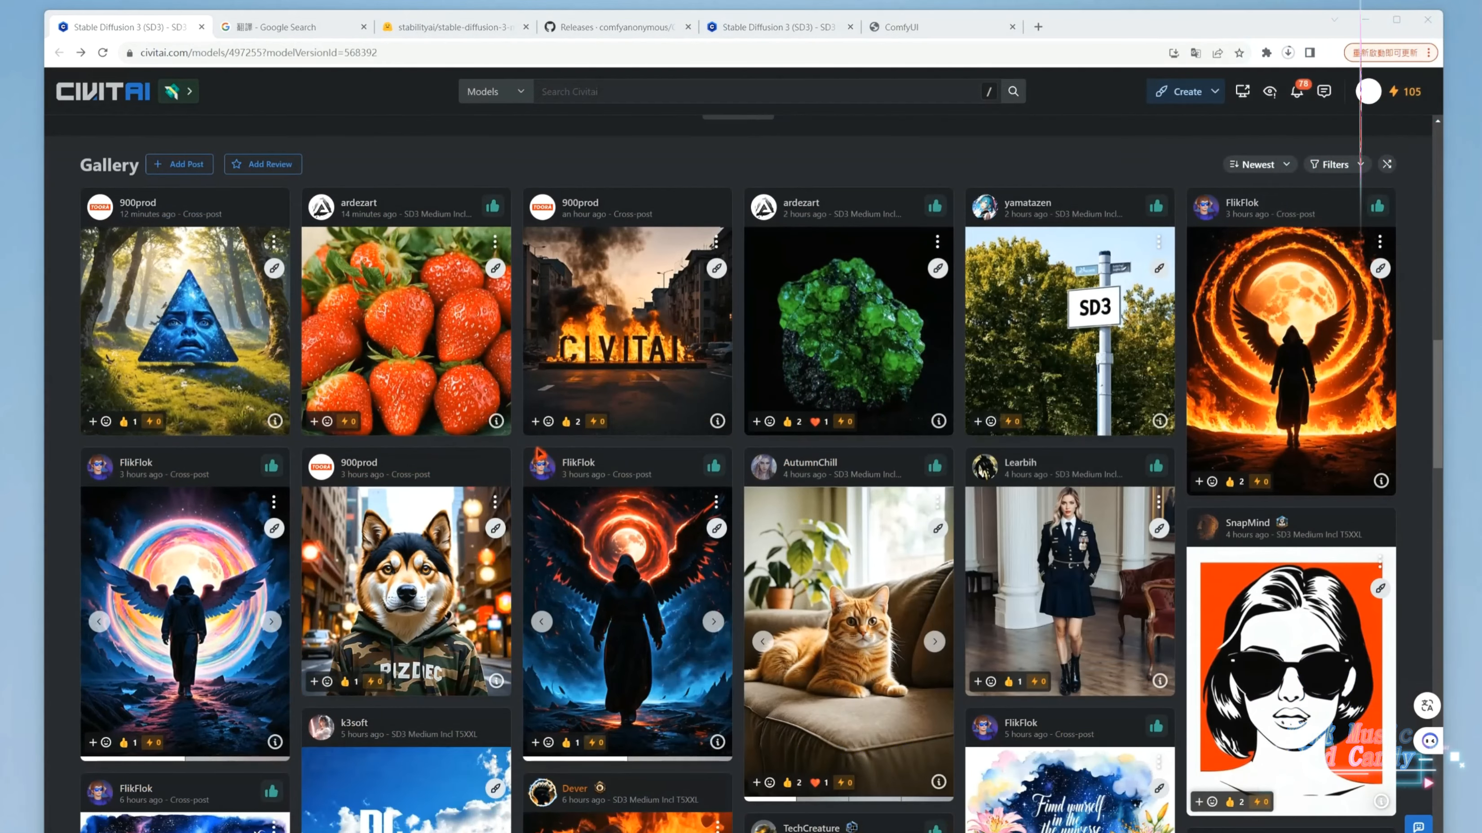
{"action": "left_click", "coordinate": [505, 420]}
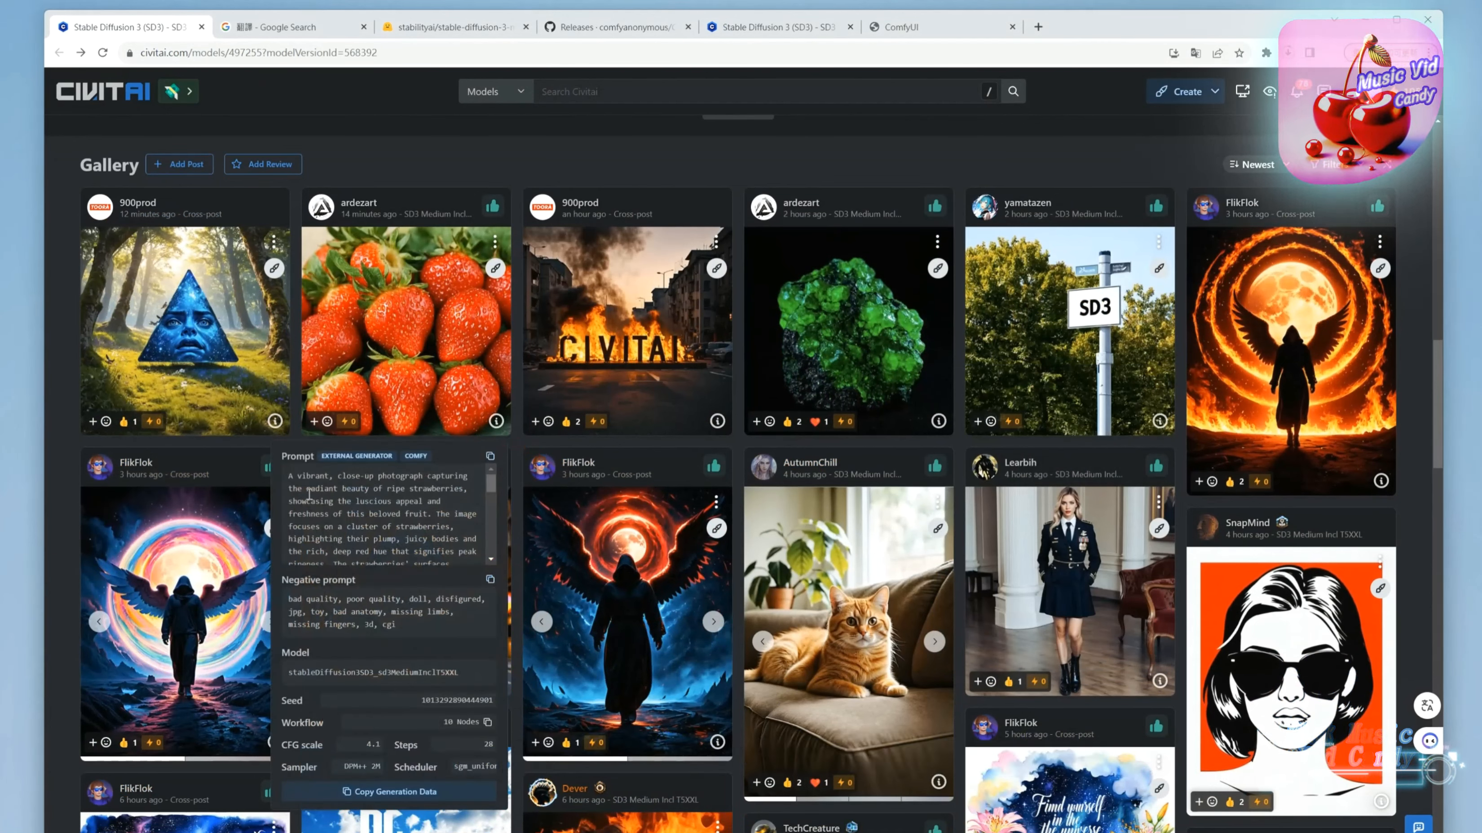
{"action": "left_click_drag", "start_coordinate": [297, 479], "coordinate": [494, 557]}
{"action": "left_click", "coordinate": [491, 456]}
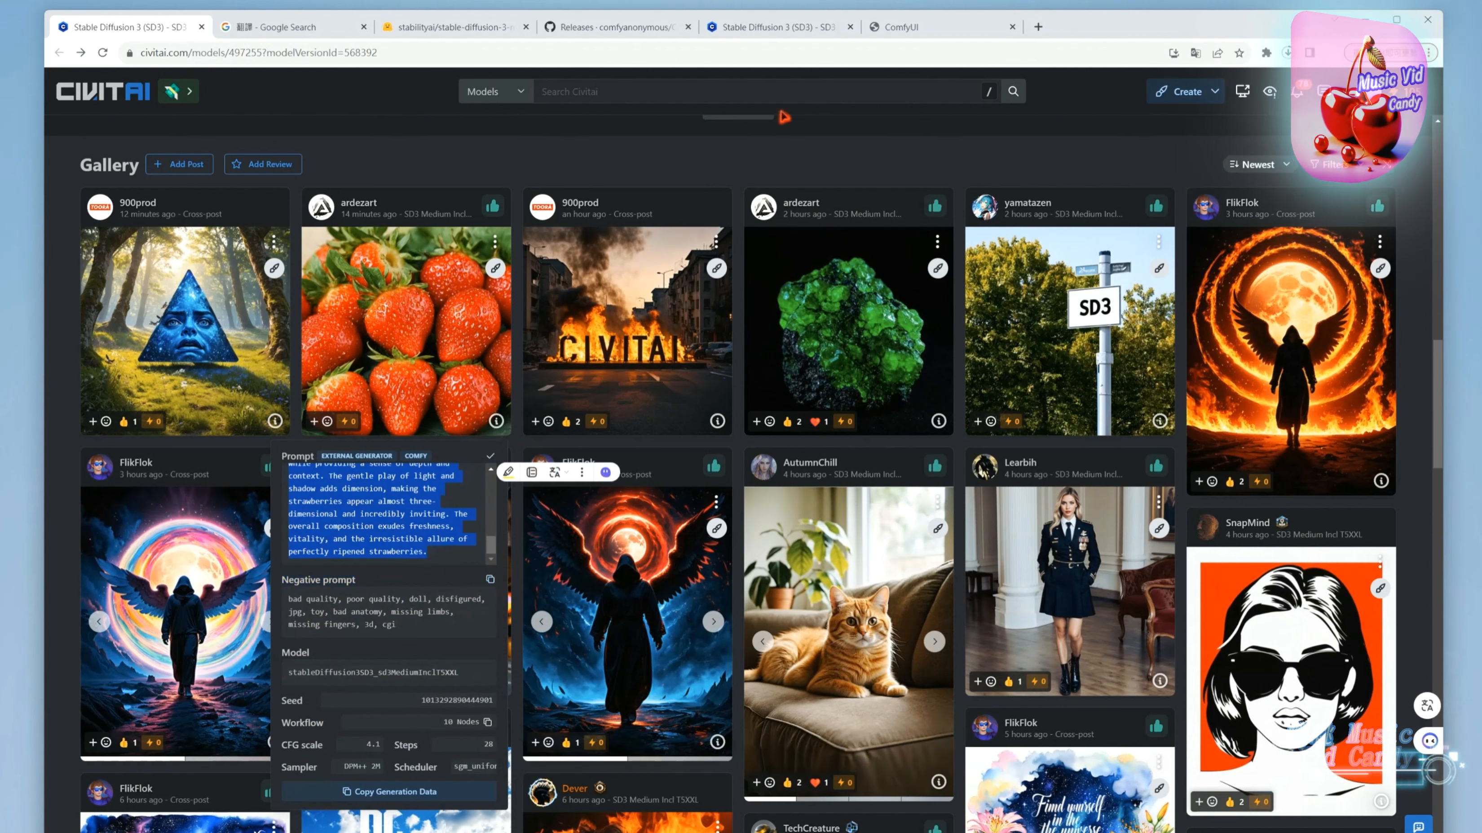
Step: Replace the upper CLIP Text Encode text in ComfyUI with the copied strawberry prompt
{"action": "left_click", "coordinate": [909, 29]}
{"action": "left_click", "coordinate": [343, 228]}
{"action": "key", "text": "ctrl+a"}
{"action": "key", "text": "BackSpace"}
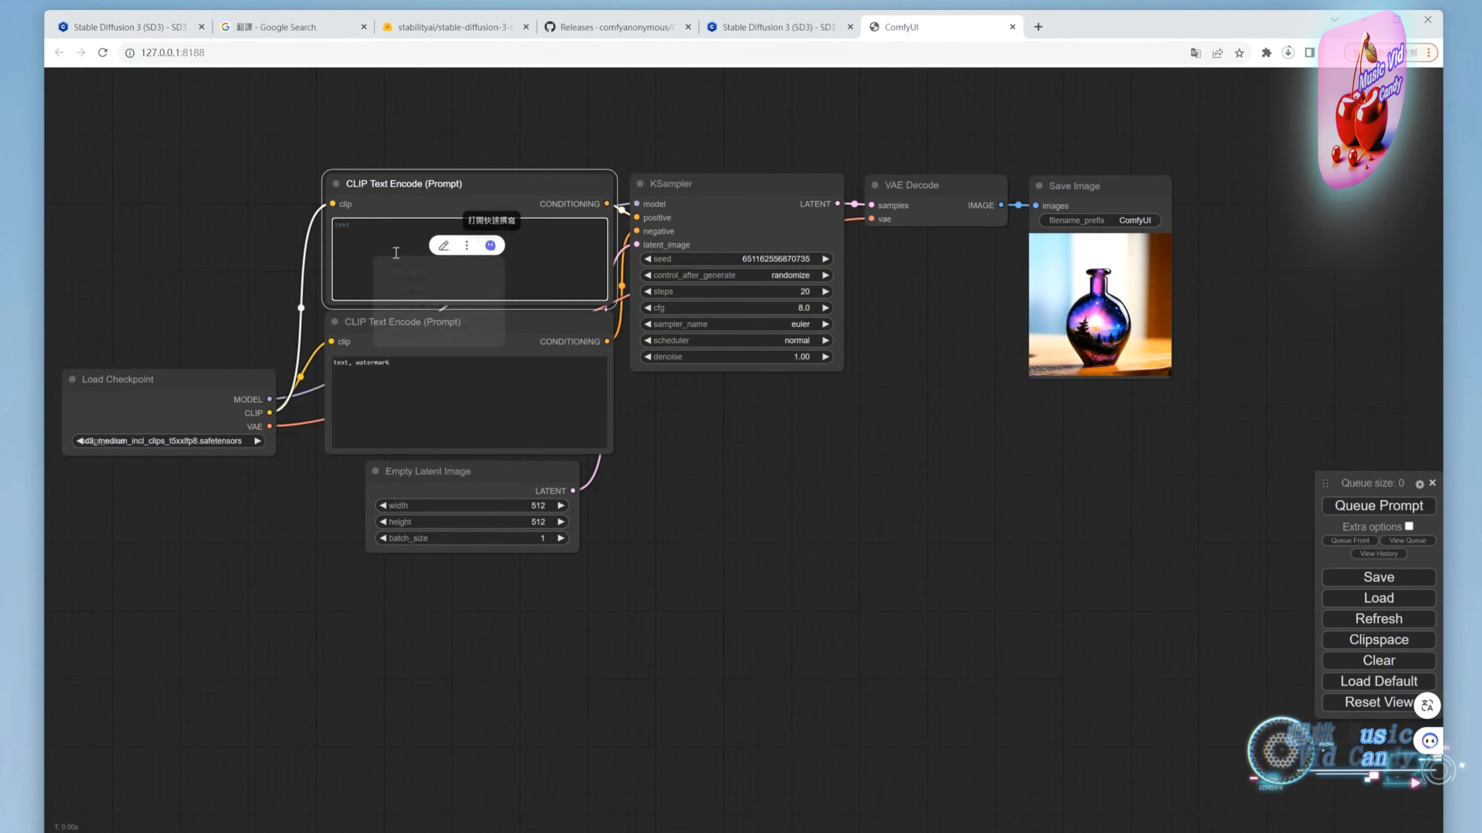
{"action": "key", "text": "ctrl+v"}
Step: Copy the strawberry image's negative prompt from Civitai into the lower CLIP Text Encode node in ComfyUI
{"action": "left_click", "coordinate": [163, 28]}
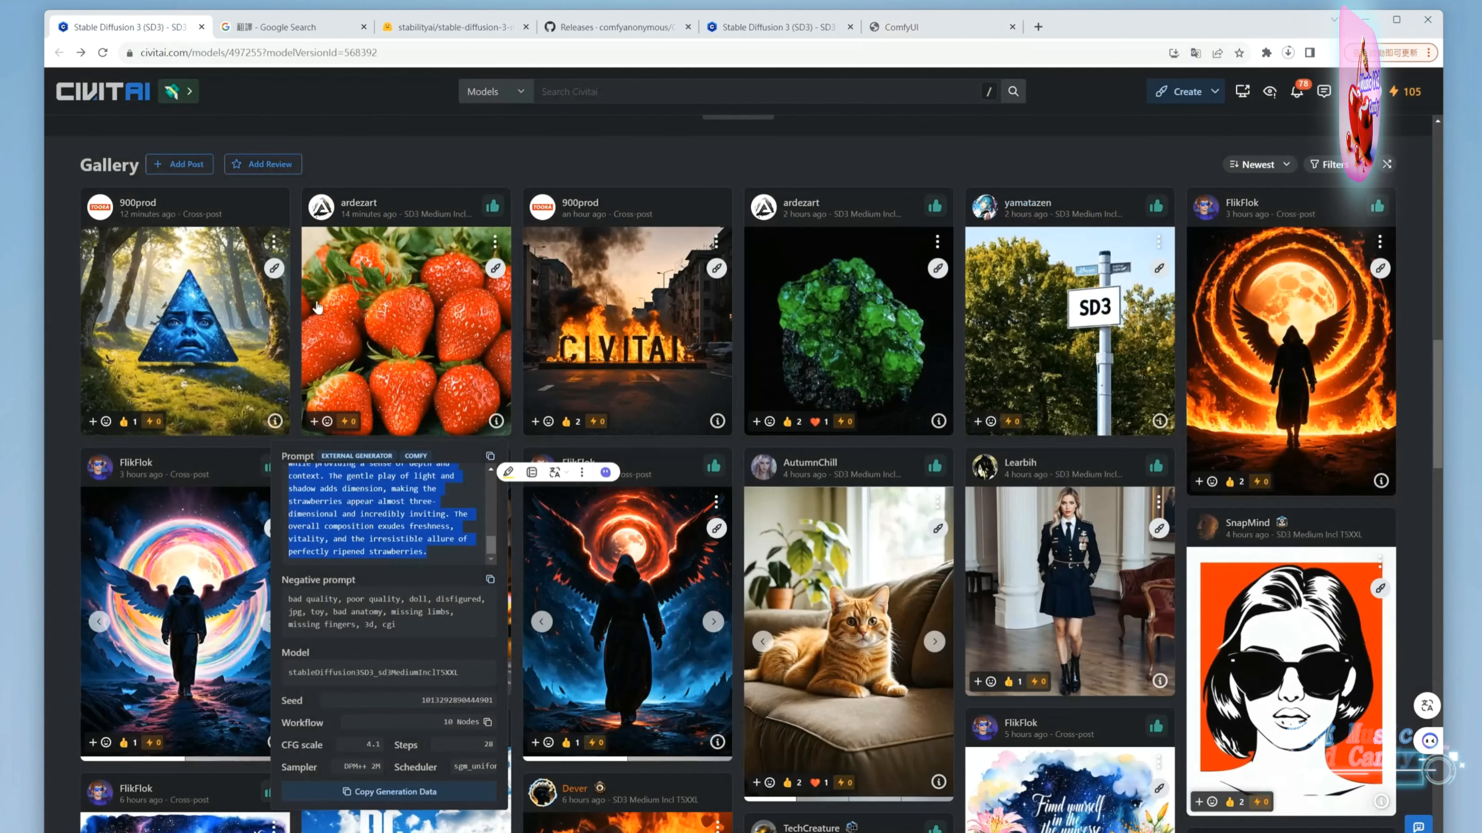
{"action": "left_click", "coordinate": [490, 579]}
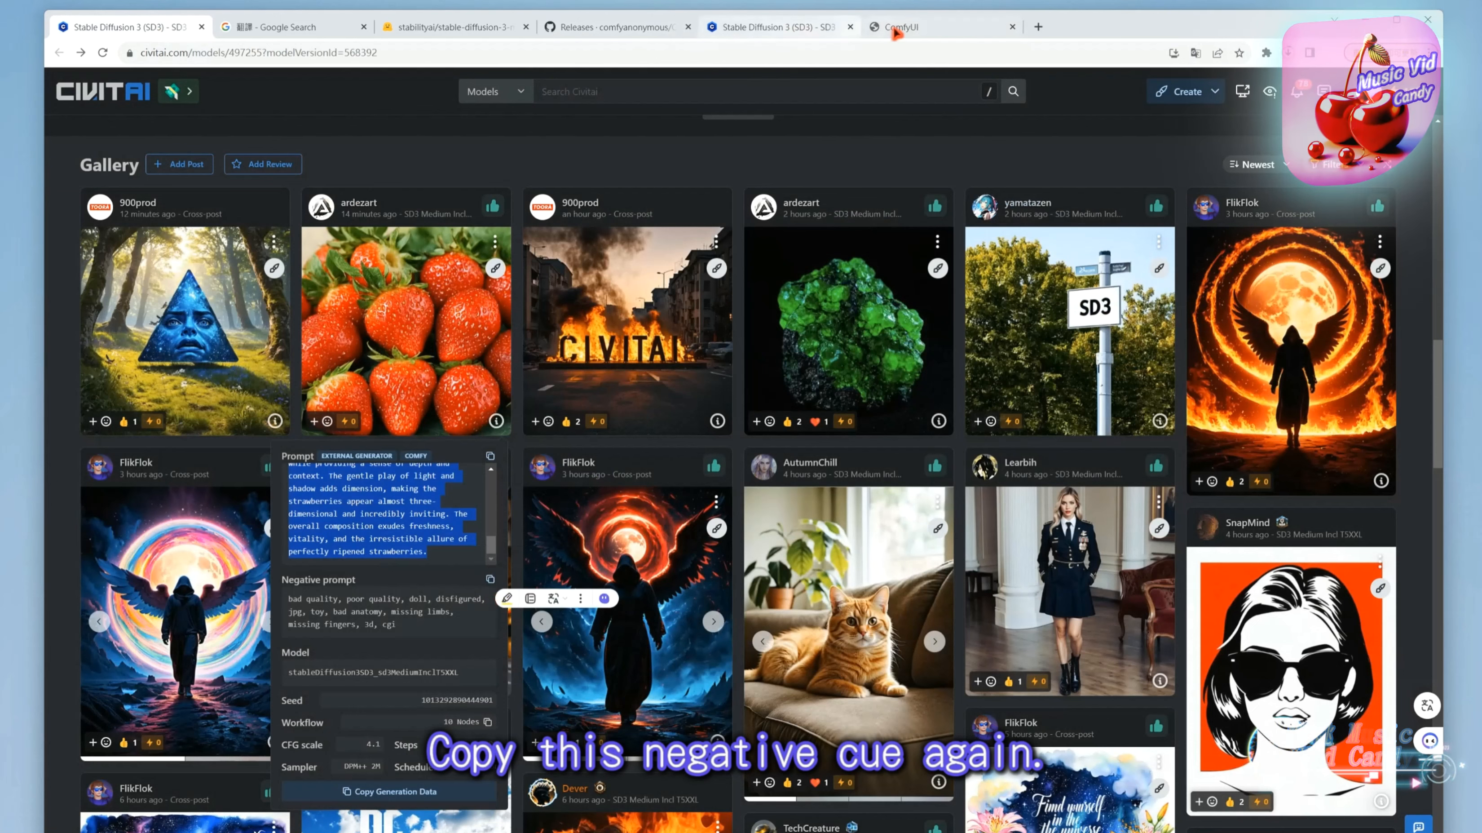
{"action": "left_click", "coordinate": [898, 27]}
{"action": "left_click_drag", "start_coordinate": [475, 391], "coordinate": [345, 363]}
{"action": "key", "text": "ctrl+v"}
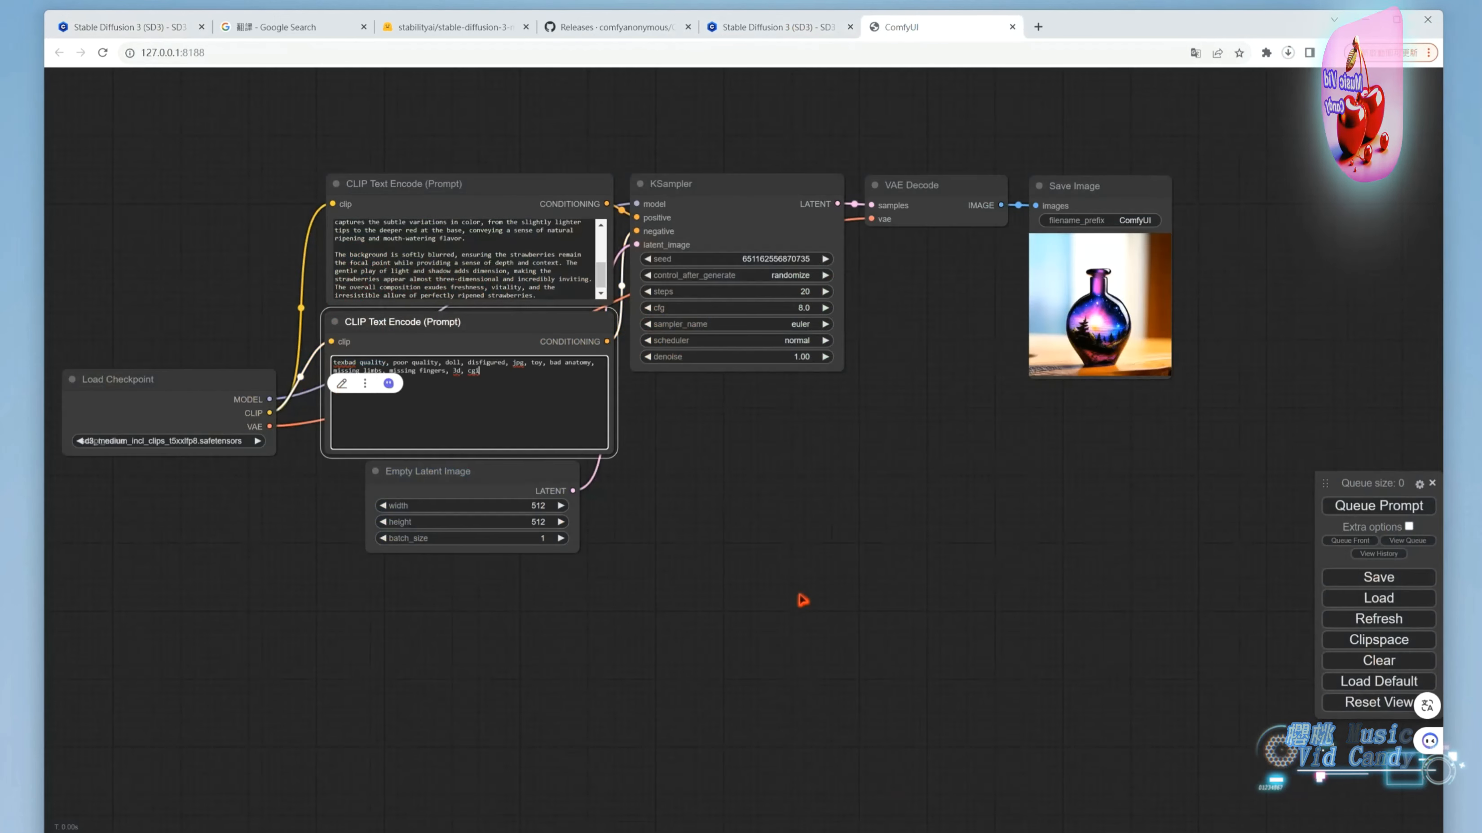
{"action": "key", "text": "ctrl+1"}
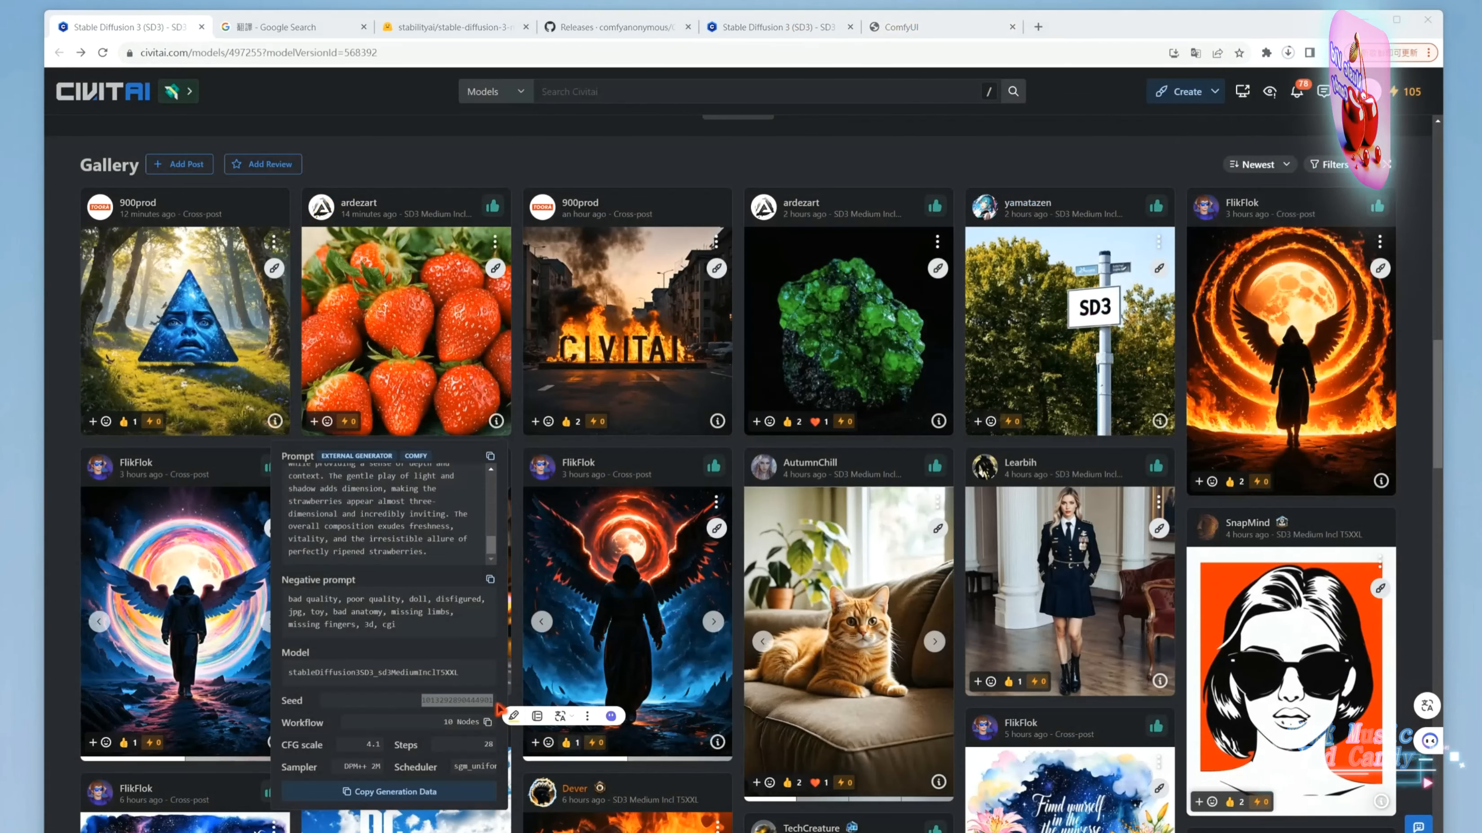
{"action": "left_click_drag", "start_coordinate": [429, 710], "coordinate": [505, 708]}
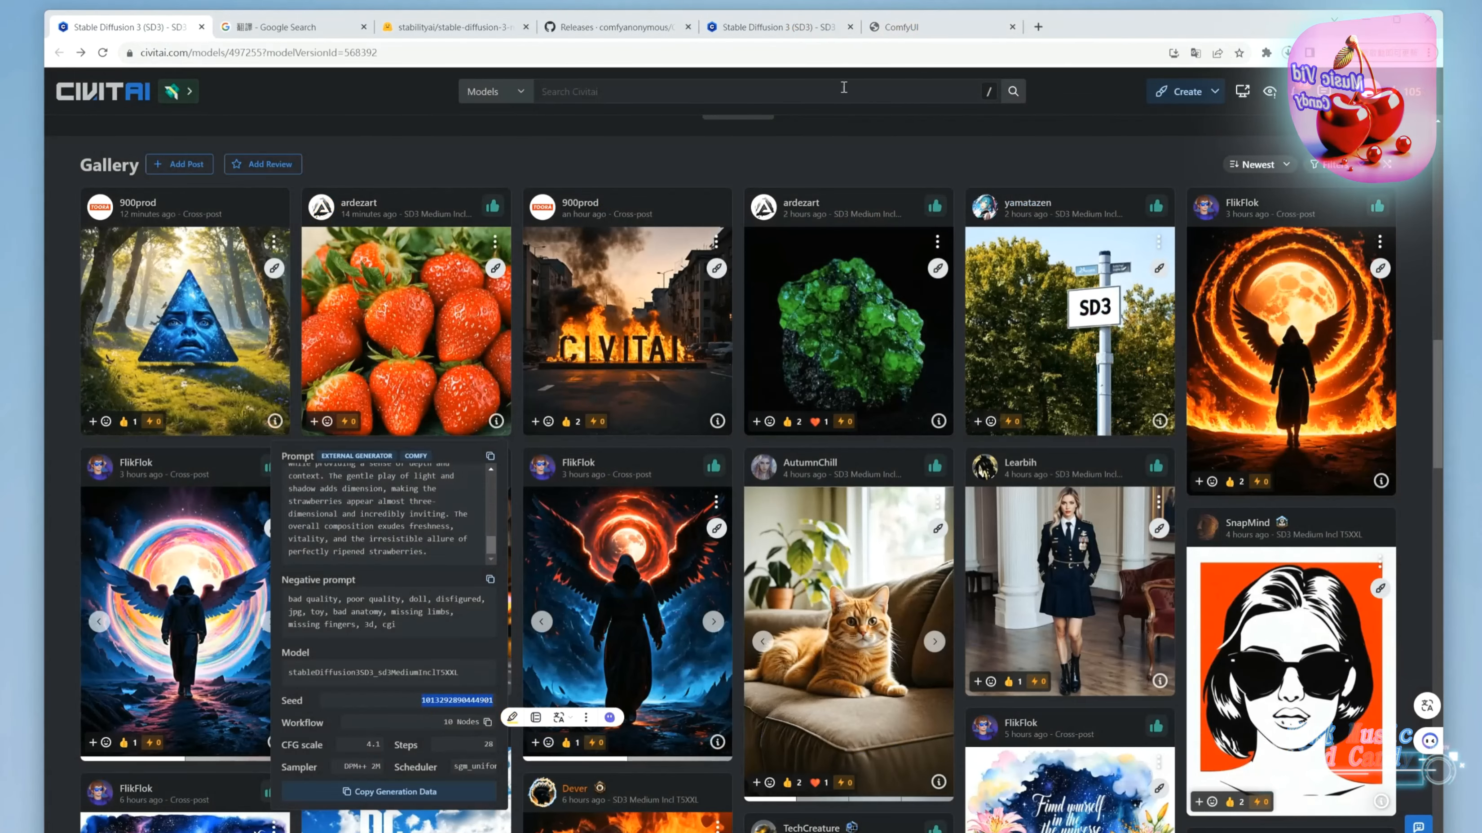
{"action": "left_click", "coordinate": [904, 27]}
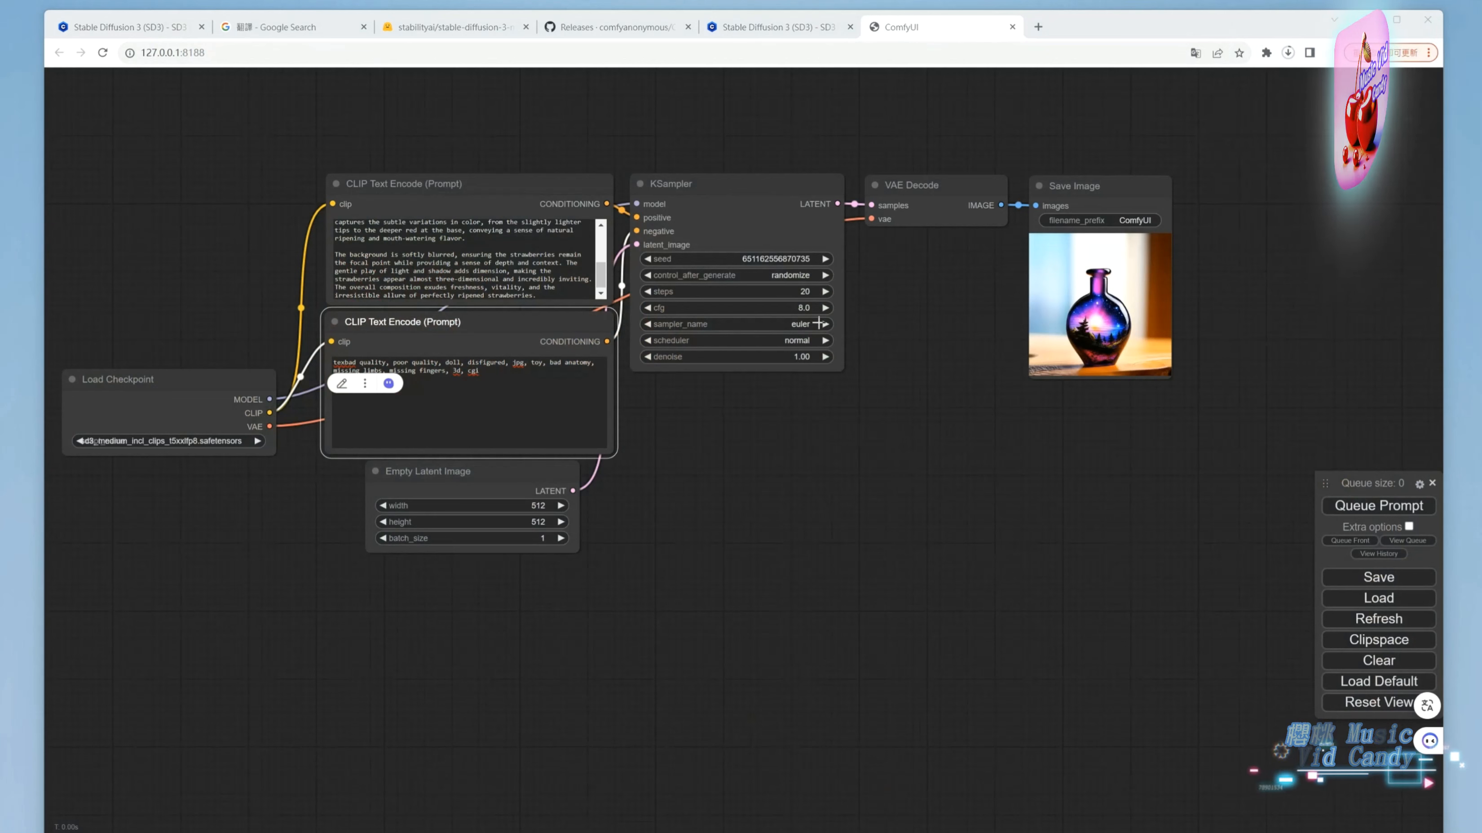
{"action": "left_click", "coordinate": [749, 258]}
{"action": "key", "text": "ctrl+v"}
{"action": "left_click", "coordinate": [966, 258]}
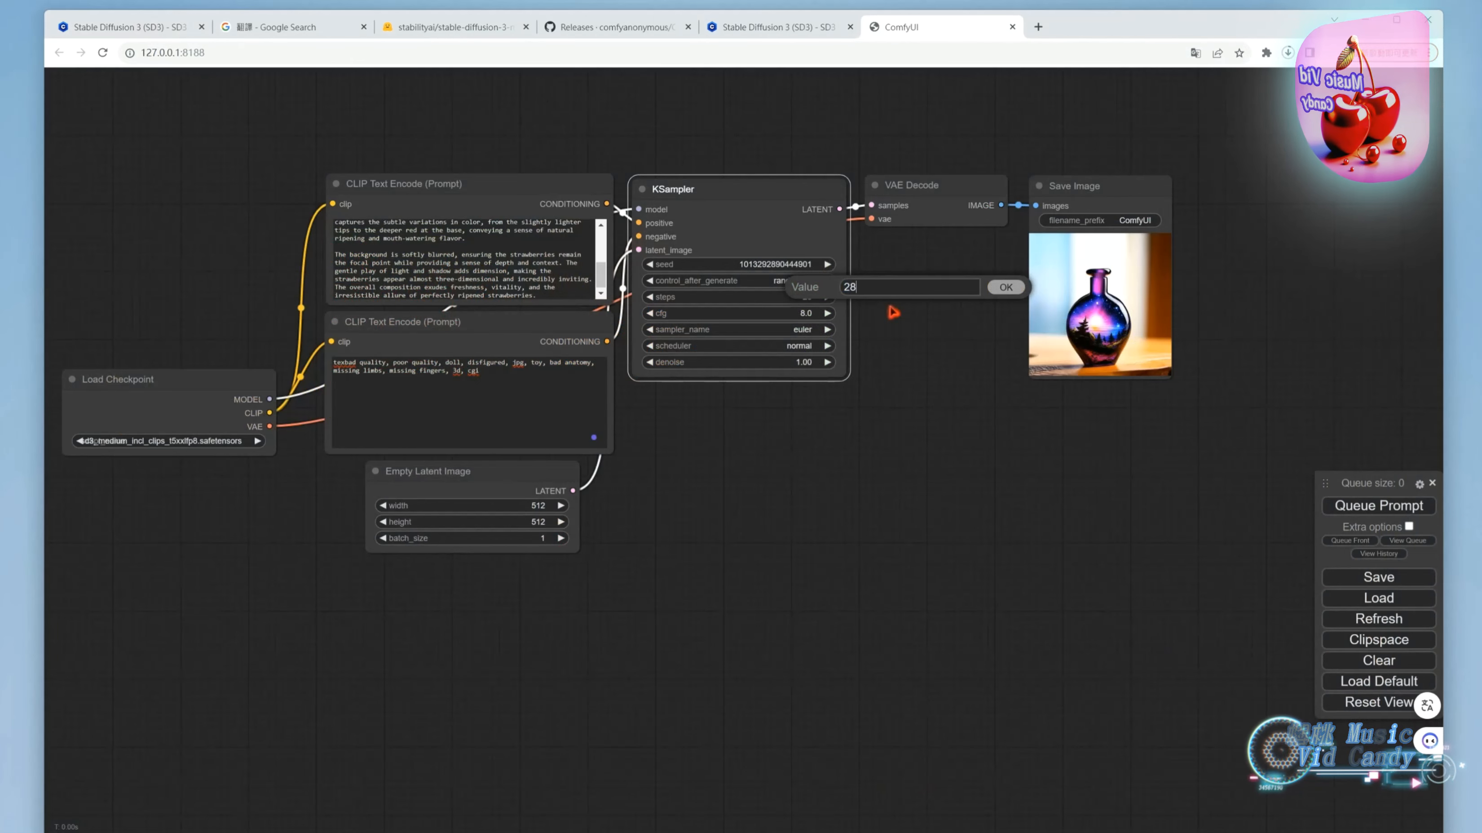
Step: Set the KSampler steps to 28 and cfg to 4.1
{"action": "left_click", "coordinate": [1008, 287]}
{"action": "left_click", "coordinate": [835, 318]}
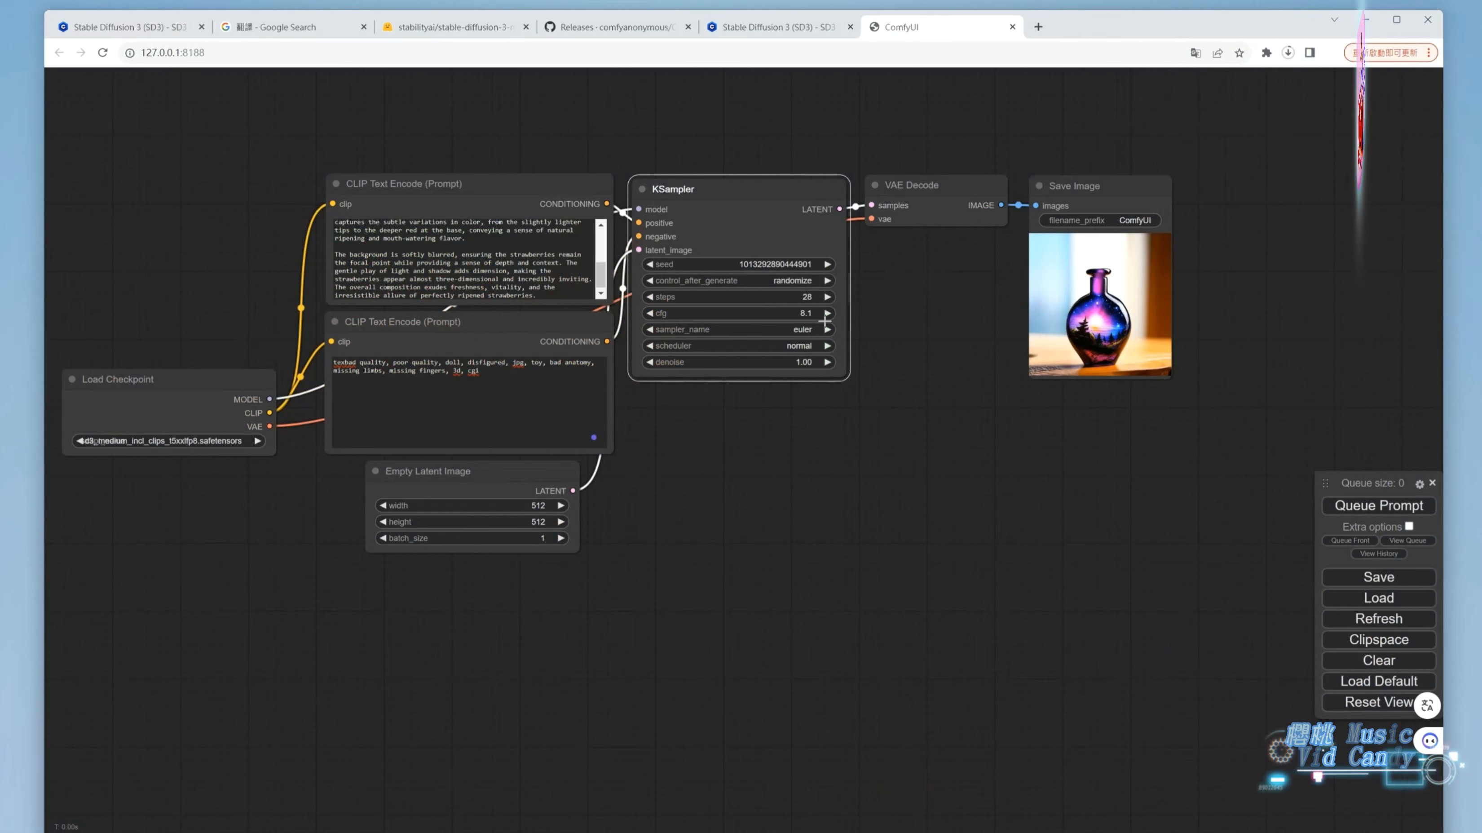
{"action": "left_click", "coordinate": [808, 314]}
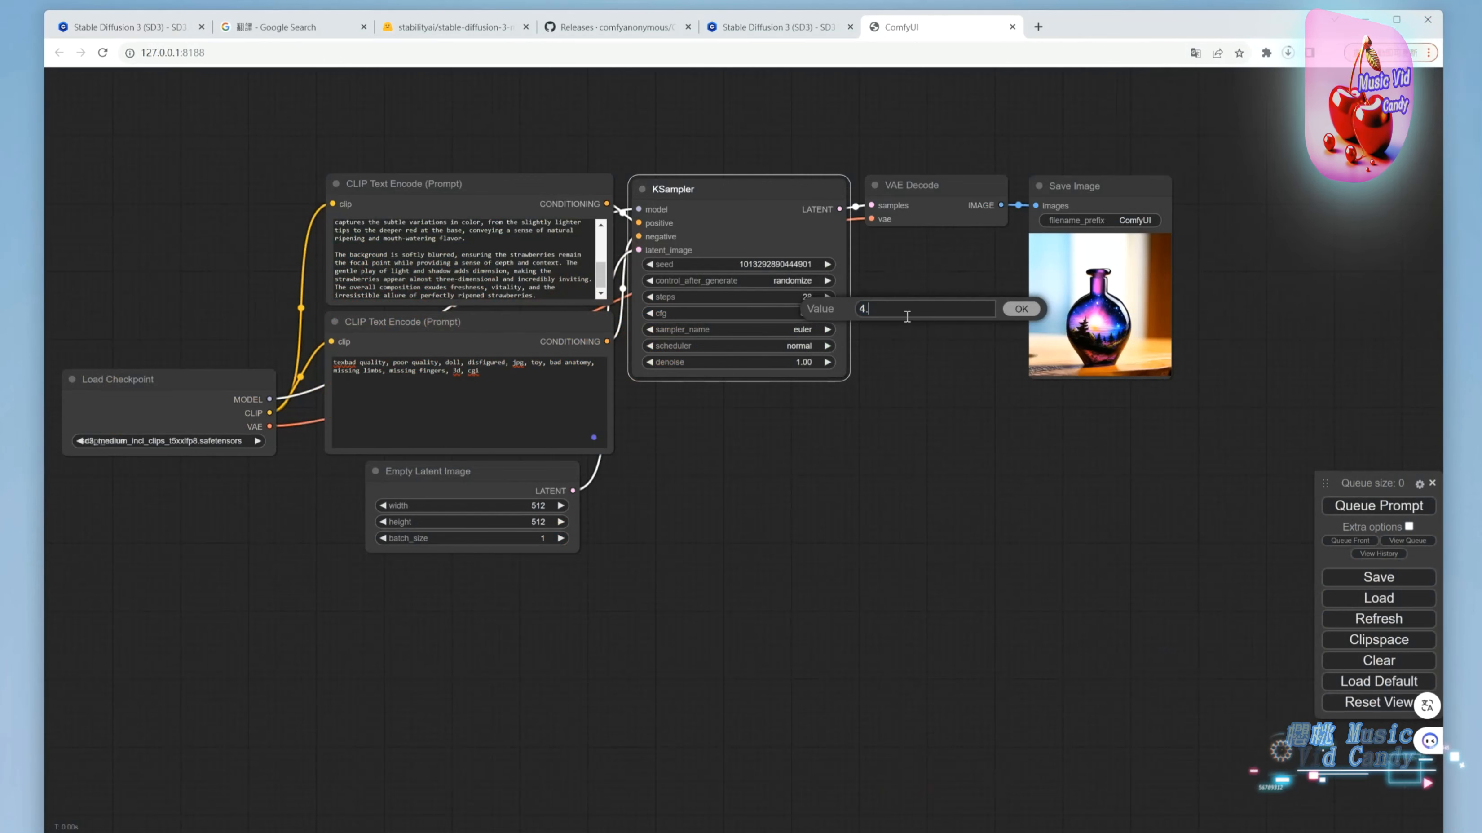
{"action": "left_click", "coordinate": [1020, 310]}
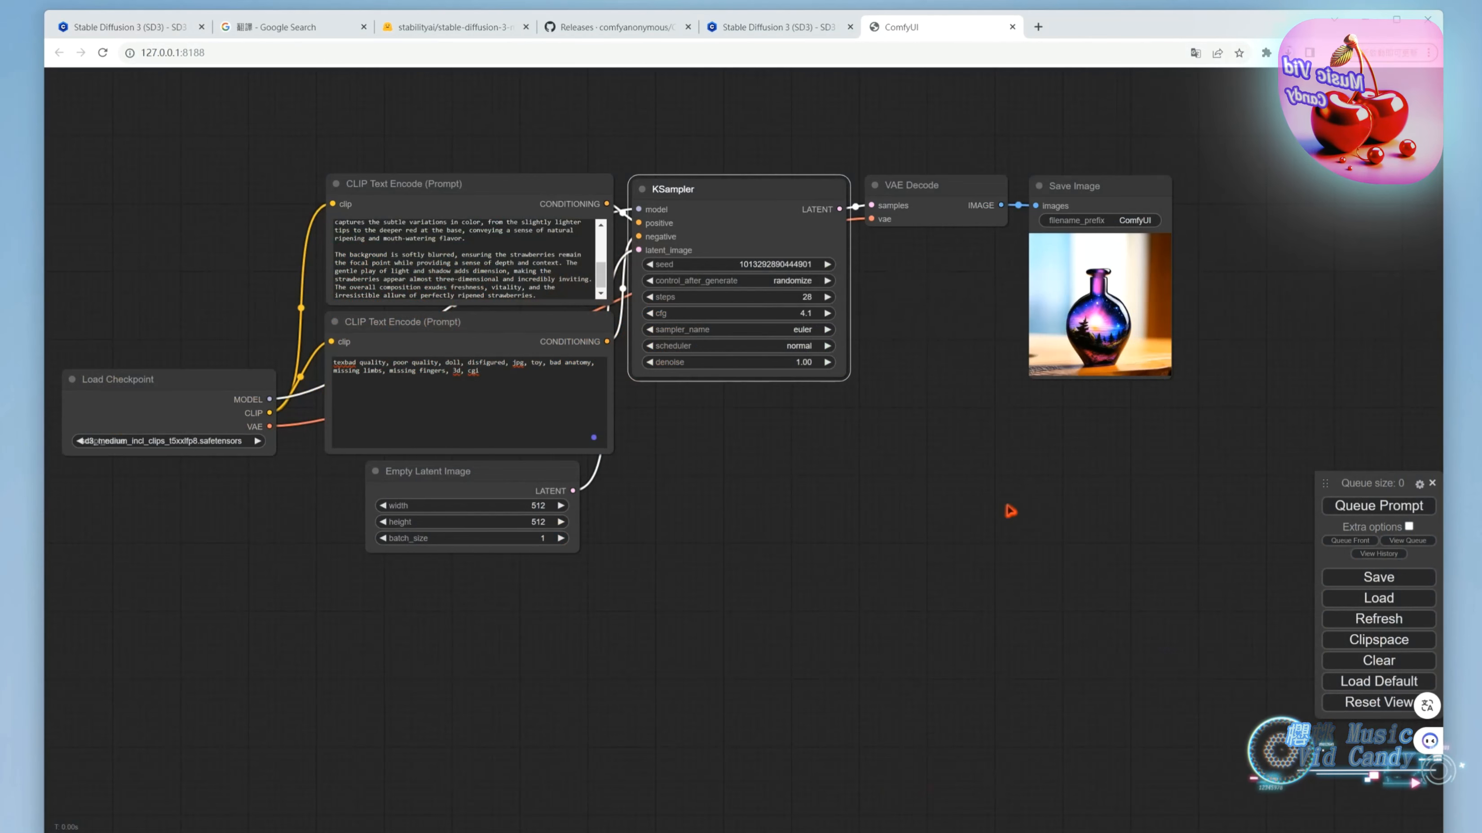
Step: Set the KSampler scheduler to sgm_uniform and the sampler to dpm_2, and queue the prompt to generate the image
{"action": "left_click", "coordinate": [781, 346]}
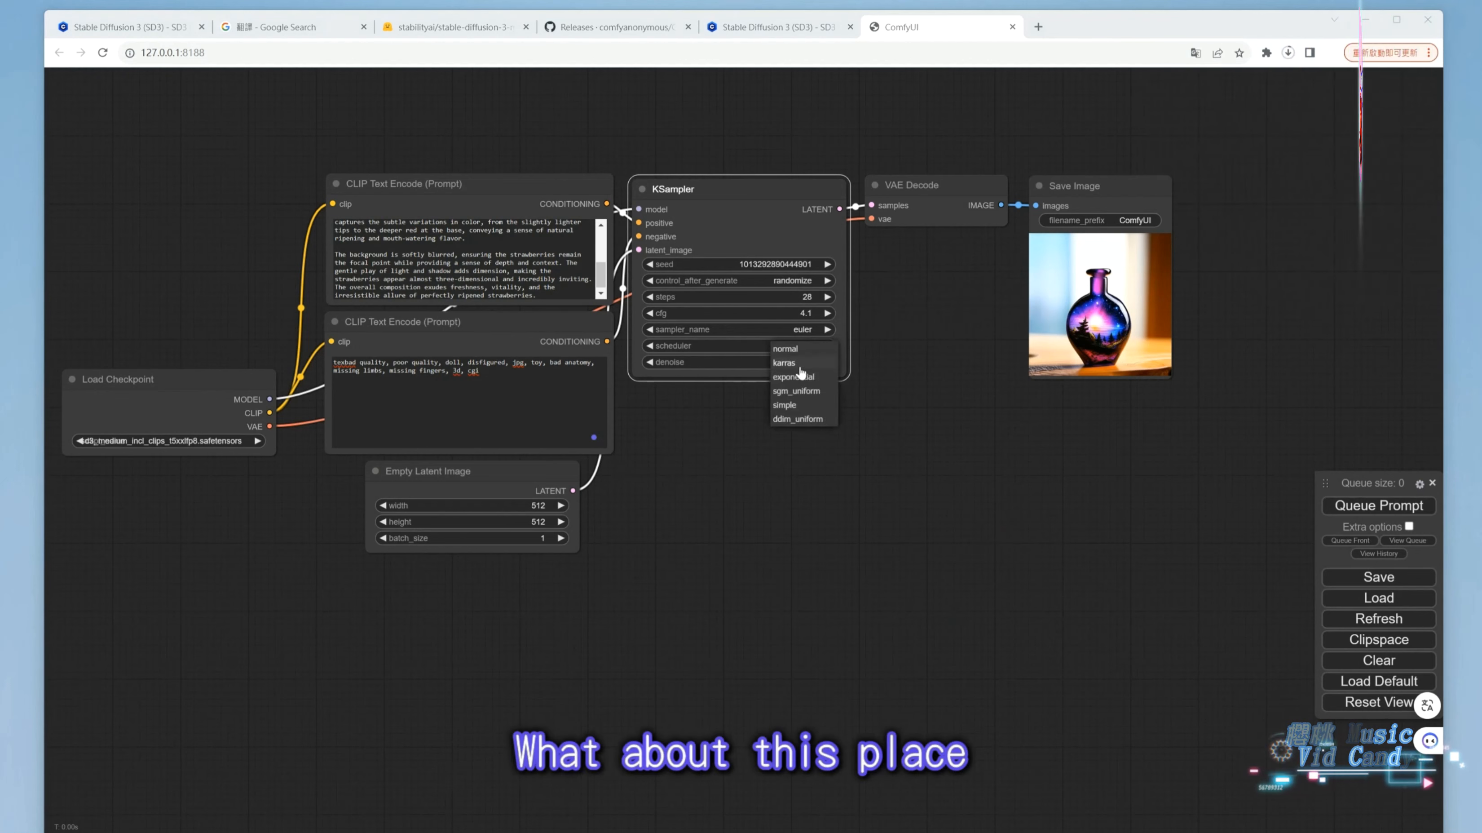
{"action": "left_click", "coordinate": [799, 391]}
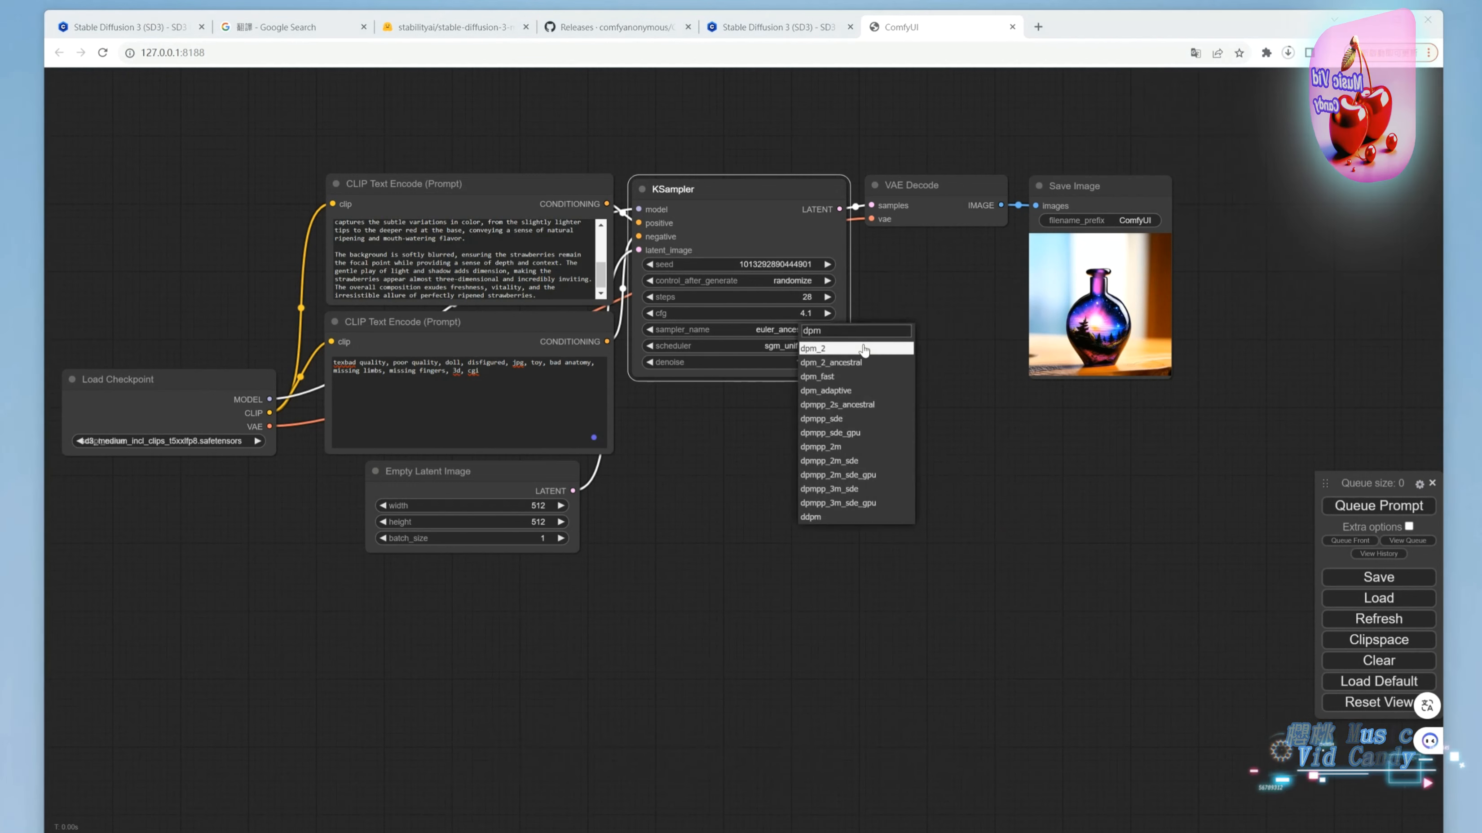
{"action": "left_click", "coordinate": [863, 349]}
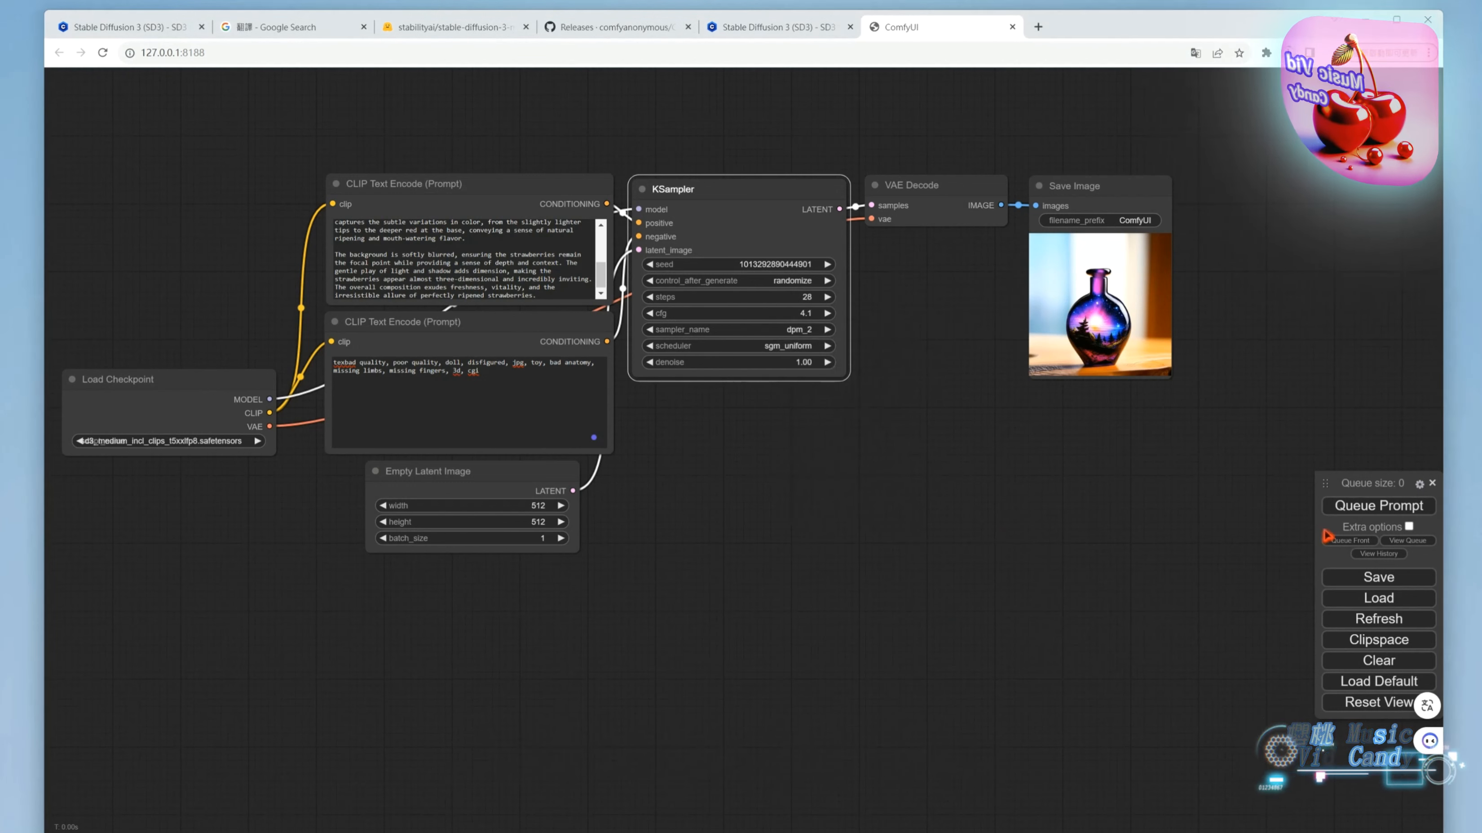
{"action": "left_click", "coordinate": [1385, 506]}
{"action": "key", "text": "alt+Tab"}
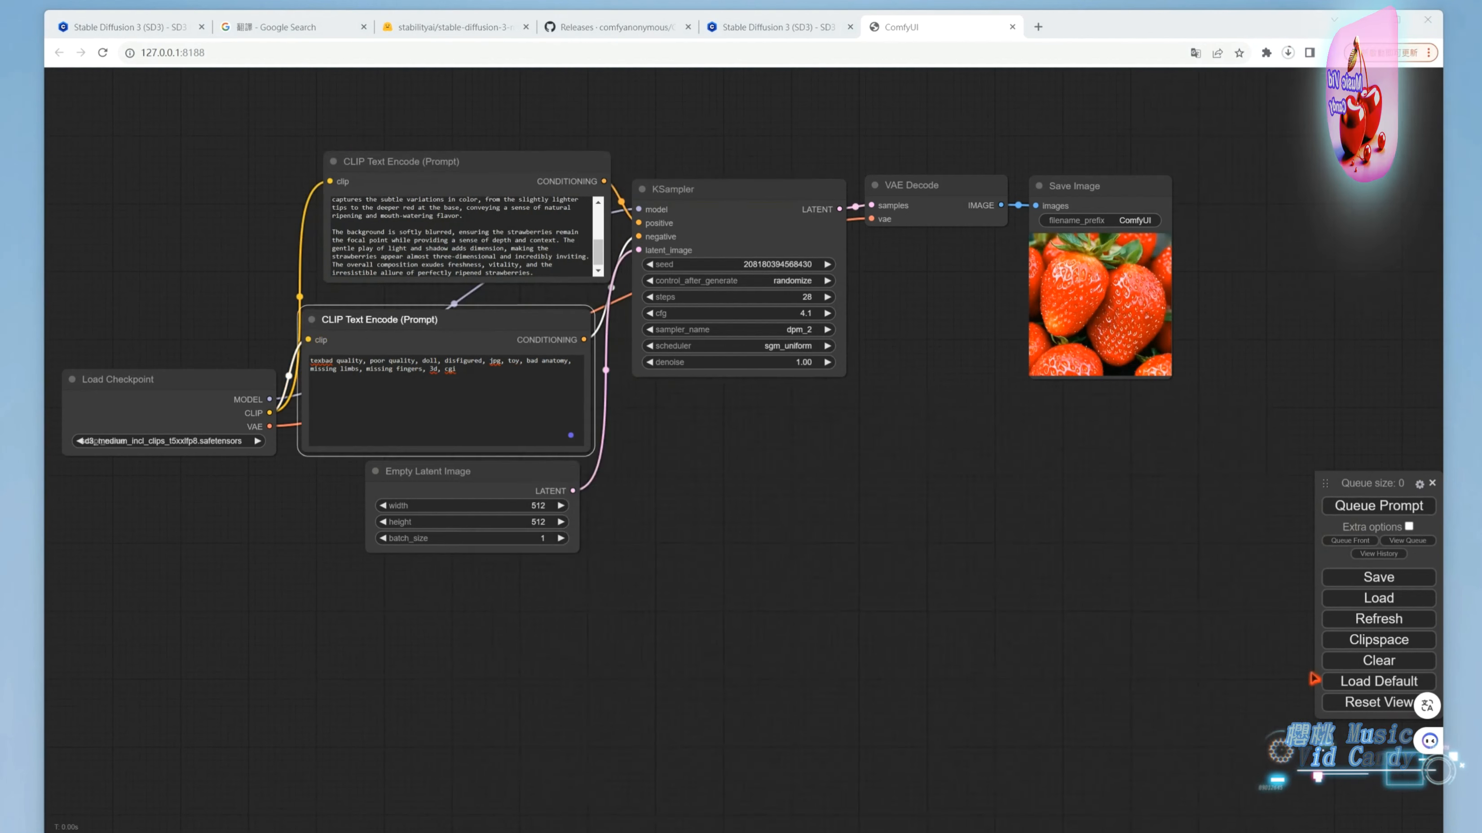
Step: Save the workflow under the name ComfyUI_SD_3_work_1
{"action": "left_click", "coordinate": [1375, 577]}
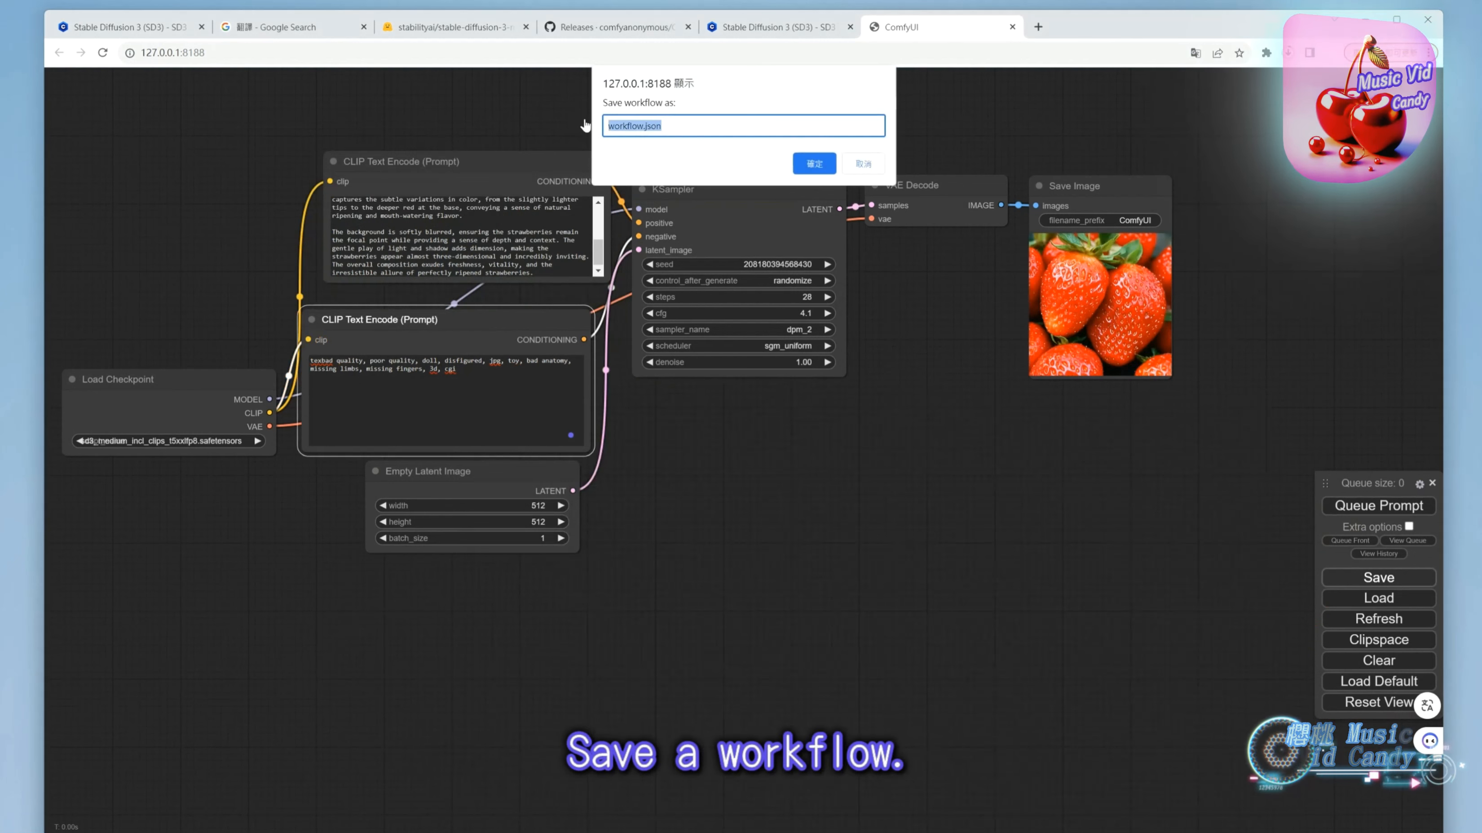
{"action": "key", "text": "ctrl+v"}
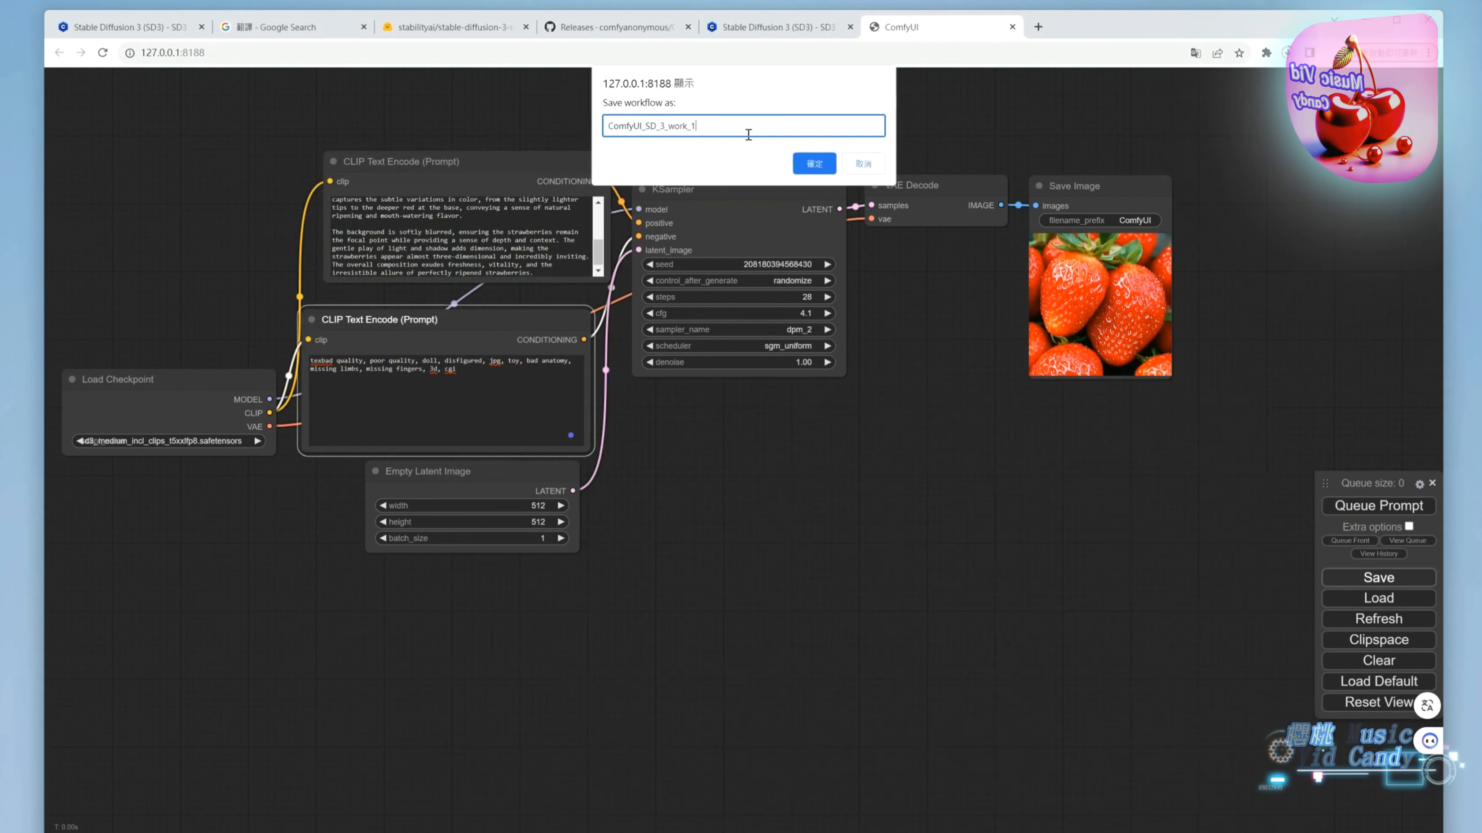
{"action": "left_click", "coordinate": [814, 169]}
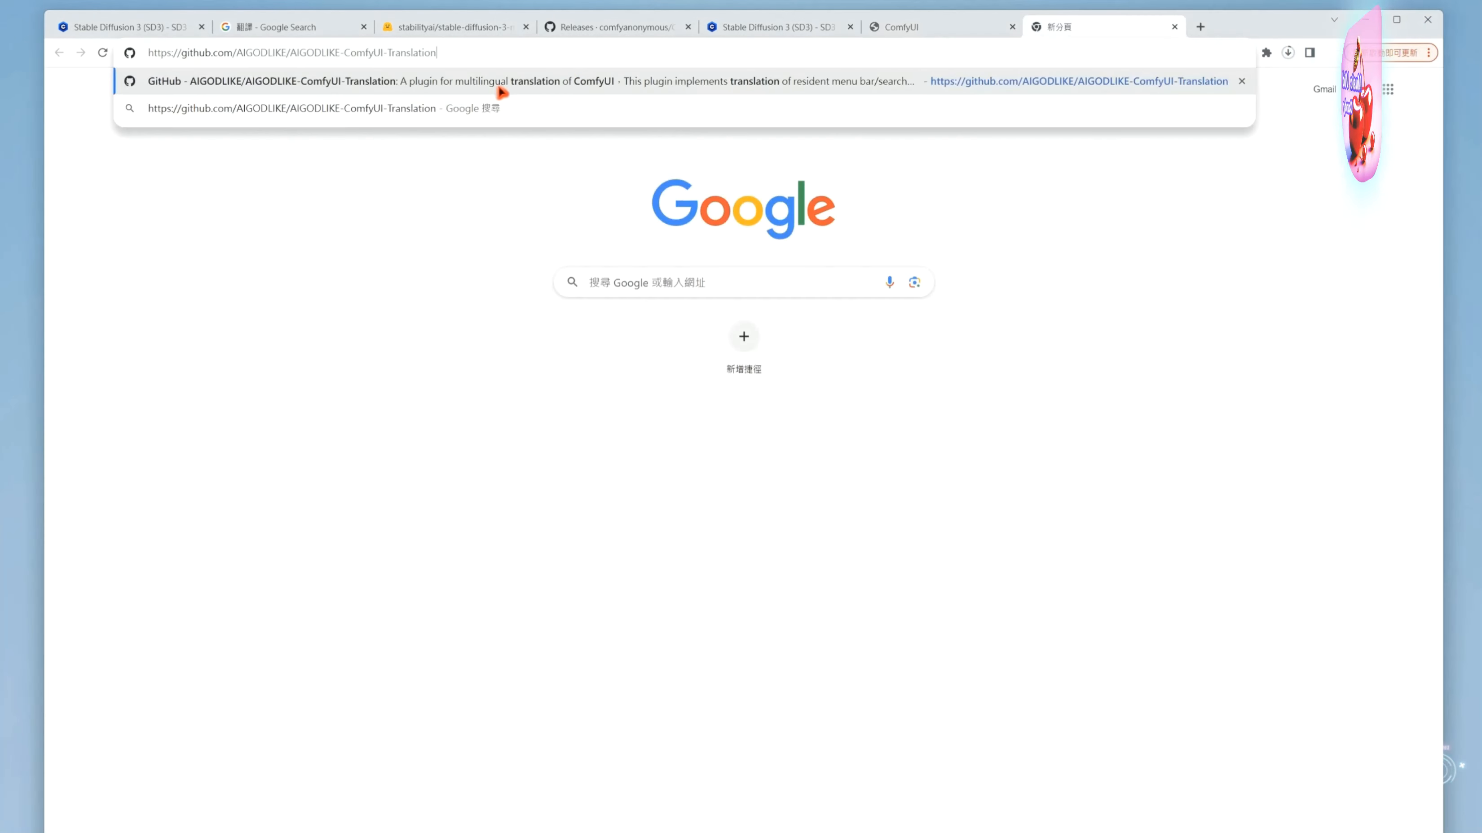
Step: Open the AIGODLIKE-ComfyUI-Translation repository on GitHub and download it as a ZIP
{"action": "left_click", "coordinate": [489, 83]}
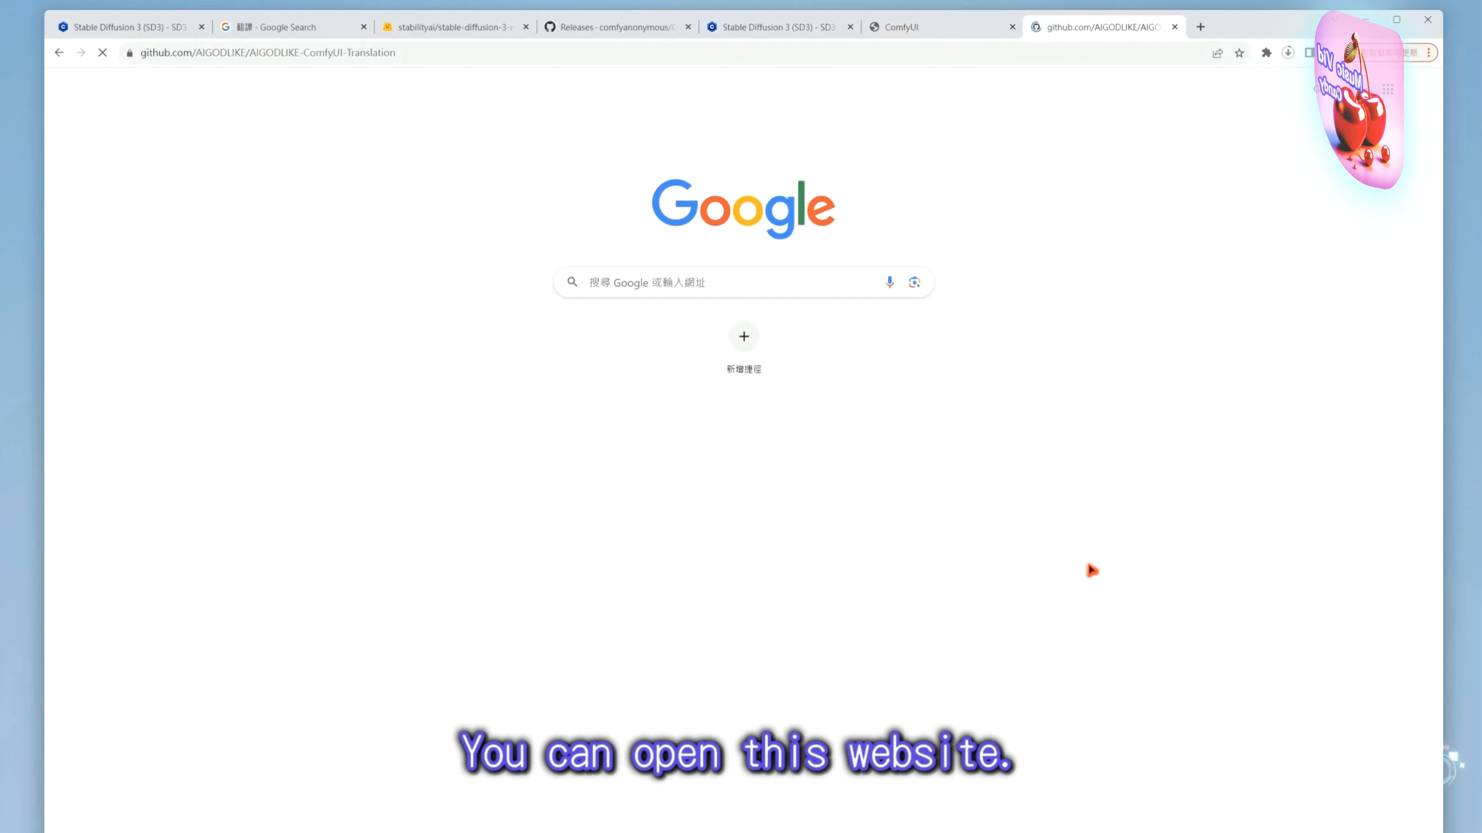
{"action": "left_click", "coordinate": [921, 219]}
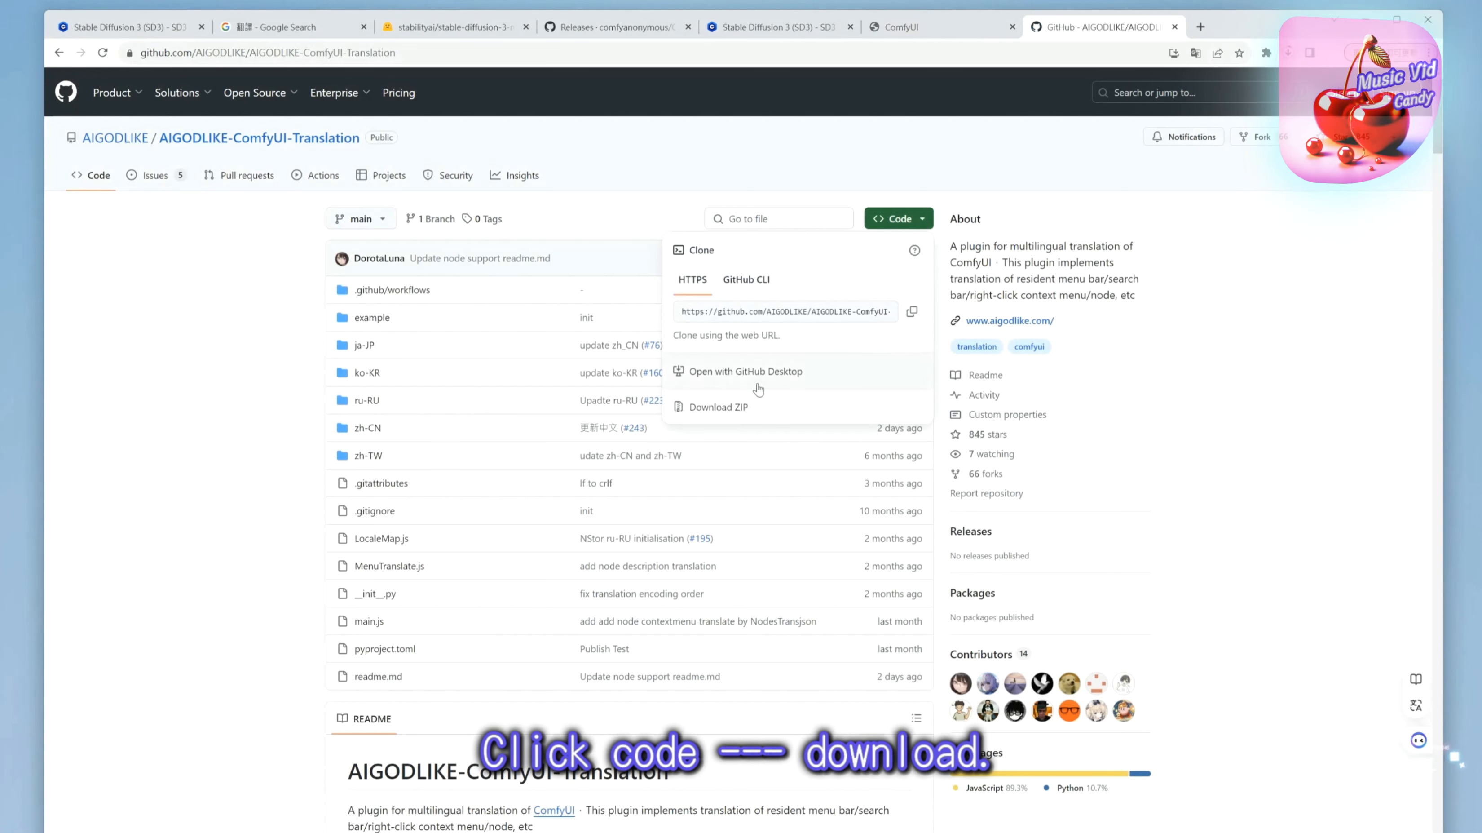
{"action": "left_click", "coordinate": [741, 408]}
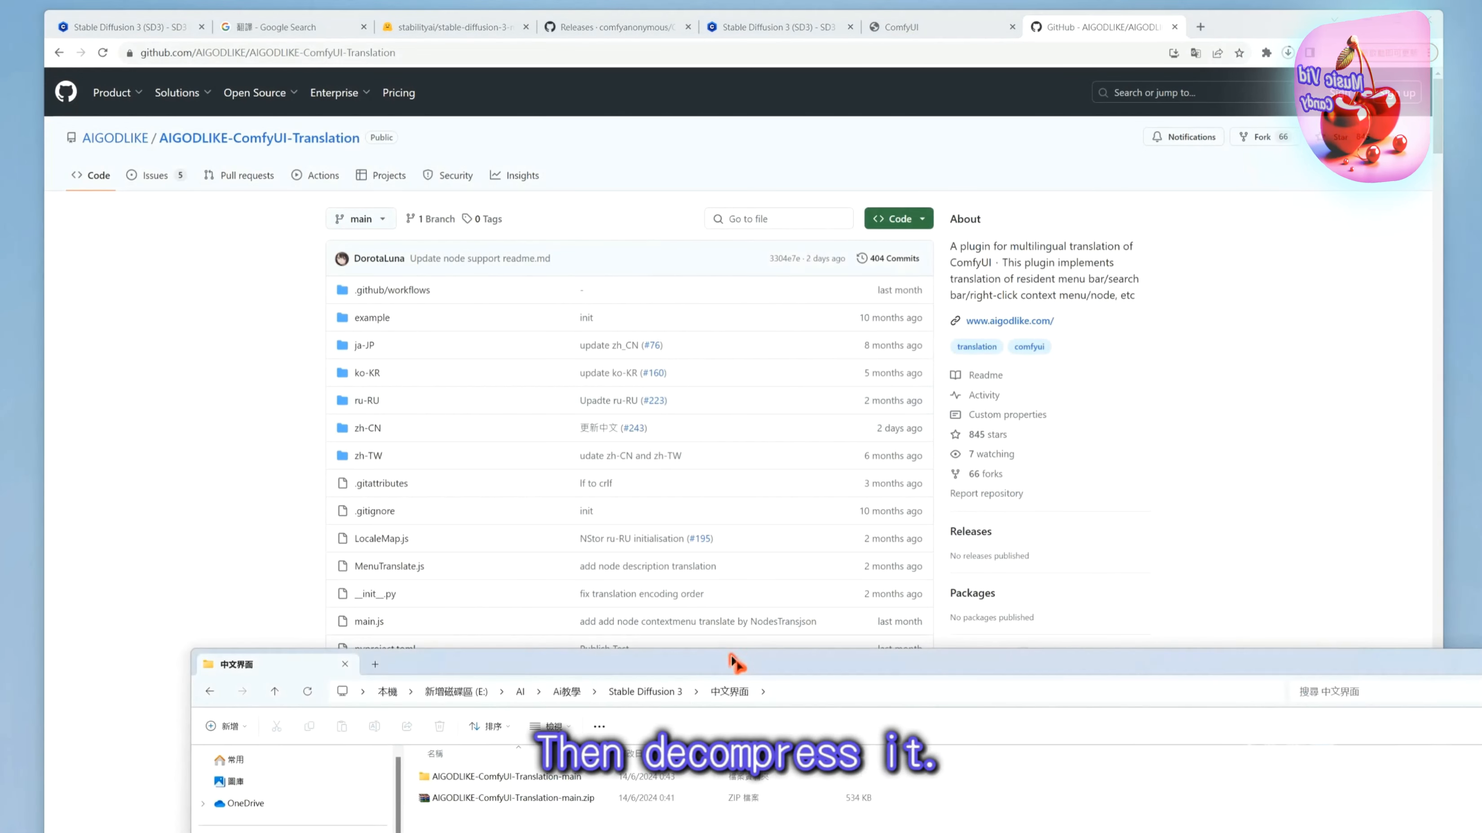
Step: Move the extracted AIGODLIKE-ComfyUI-Translation-main folder into the custom_nodes folder inside ComfyUI_windows_portable's ComfyUI folder
{"action": "double_click", "coordinate": [576, 781]}
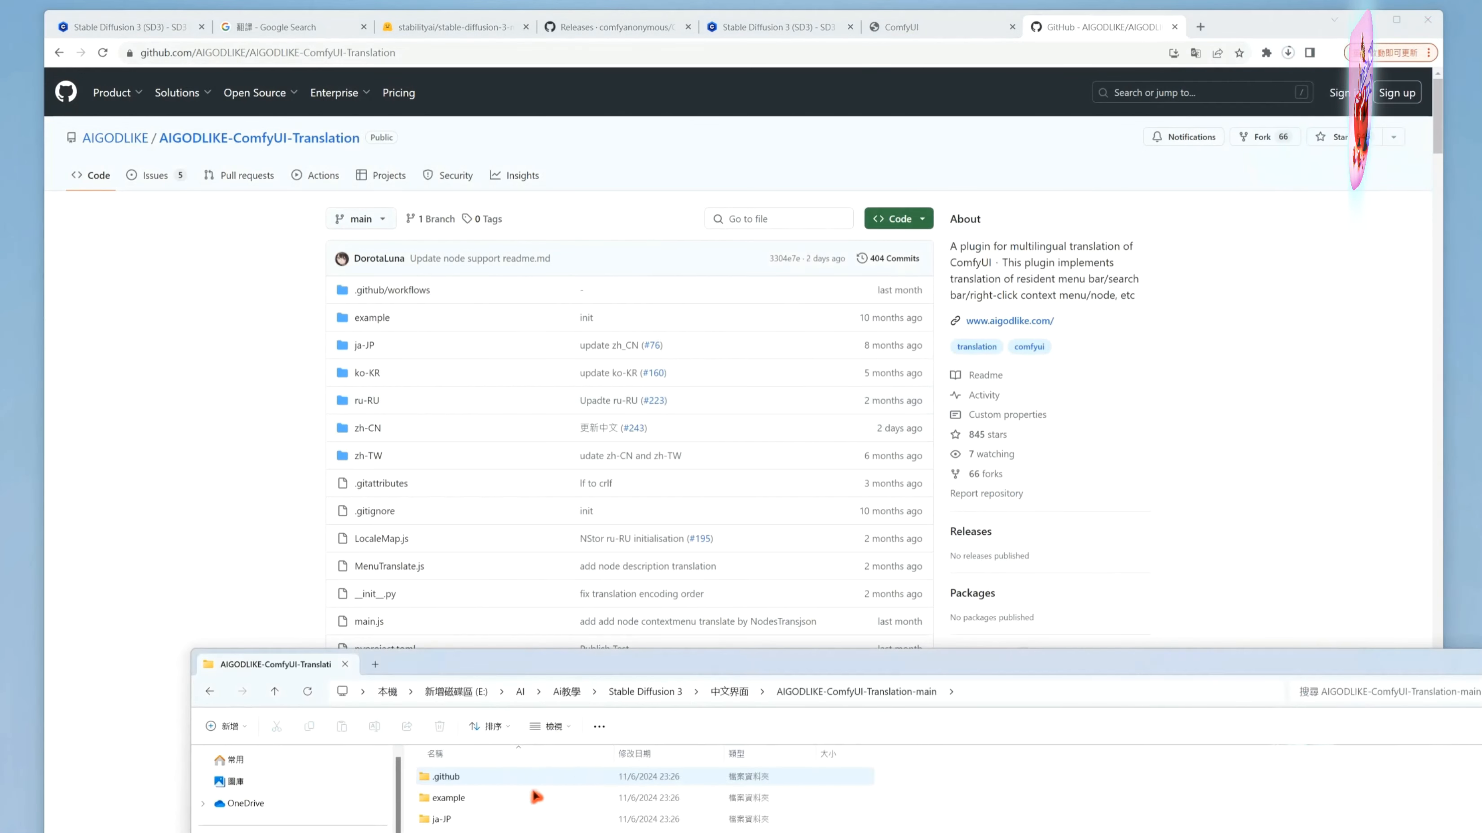
{"action": "left_click_drag", "start_coordinate": [767, 665], "coordinate": [840, 460]}
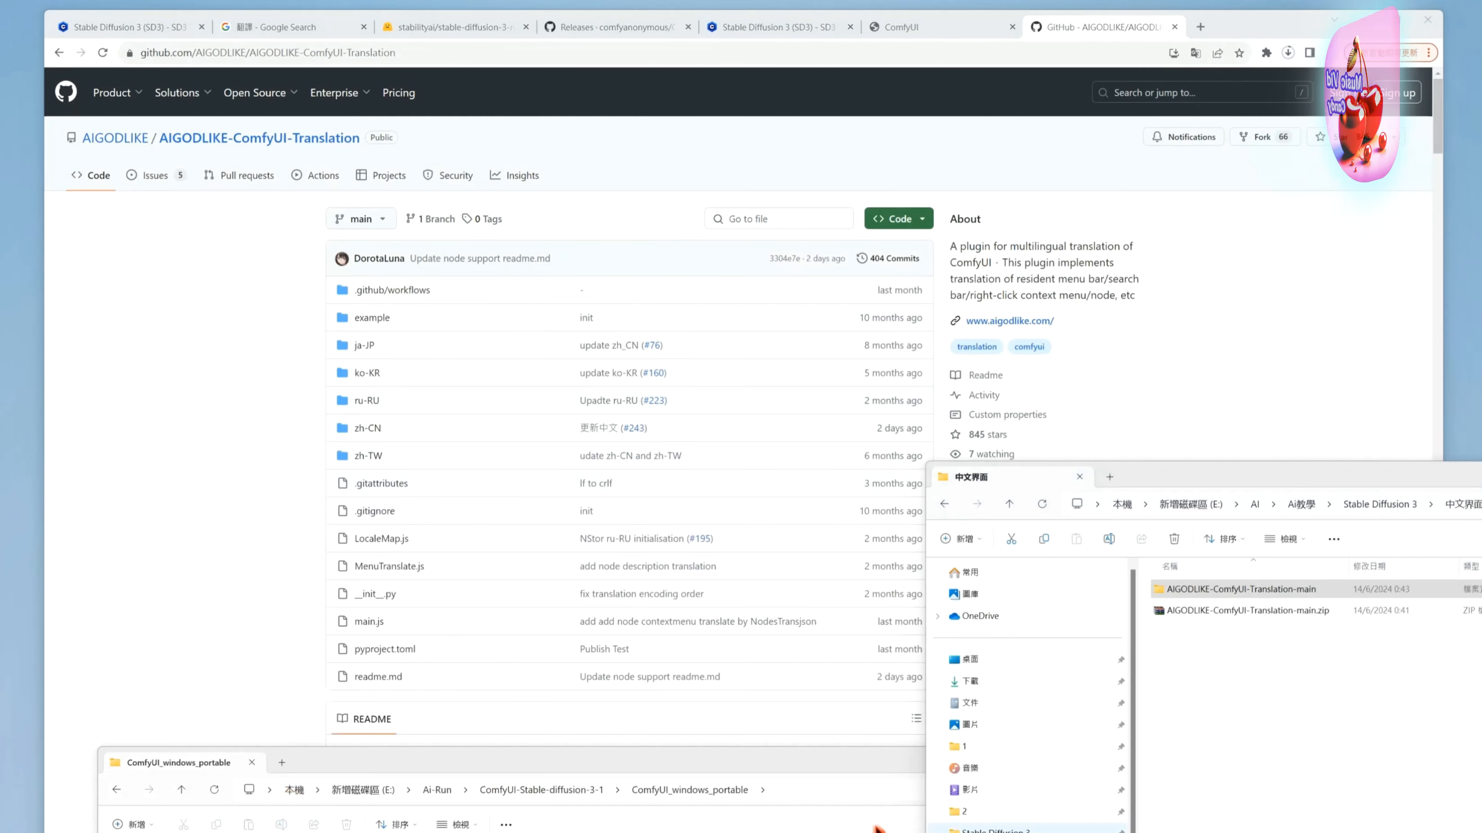
{"action": "left_click_drag", "start_coordinate": [859, 771], "coordinate": [761, 542]}
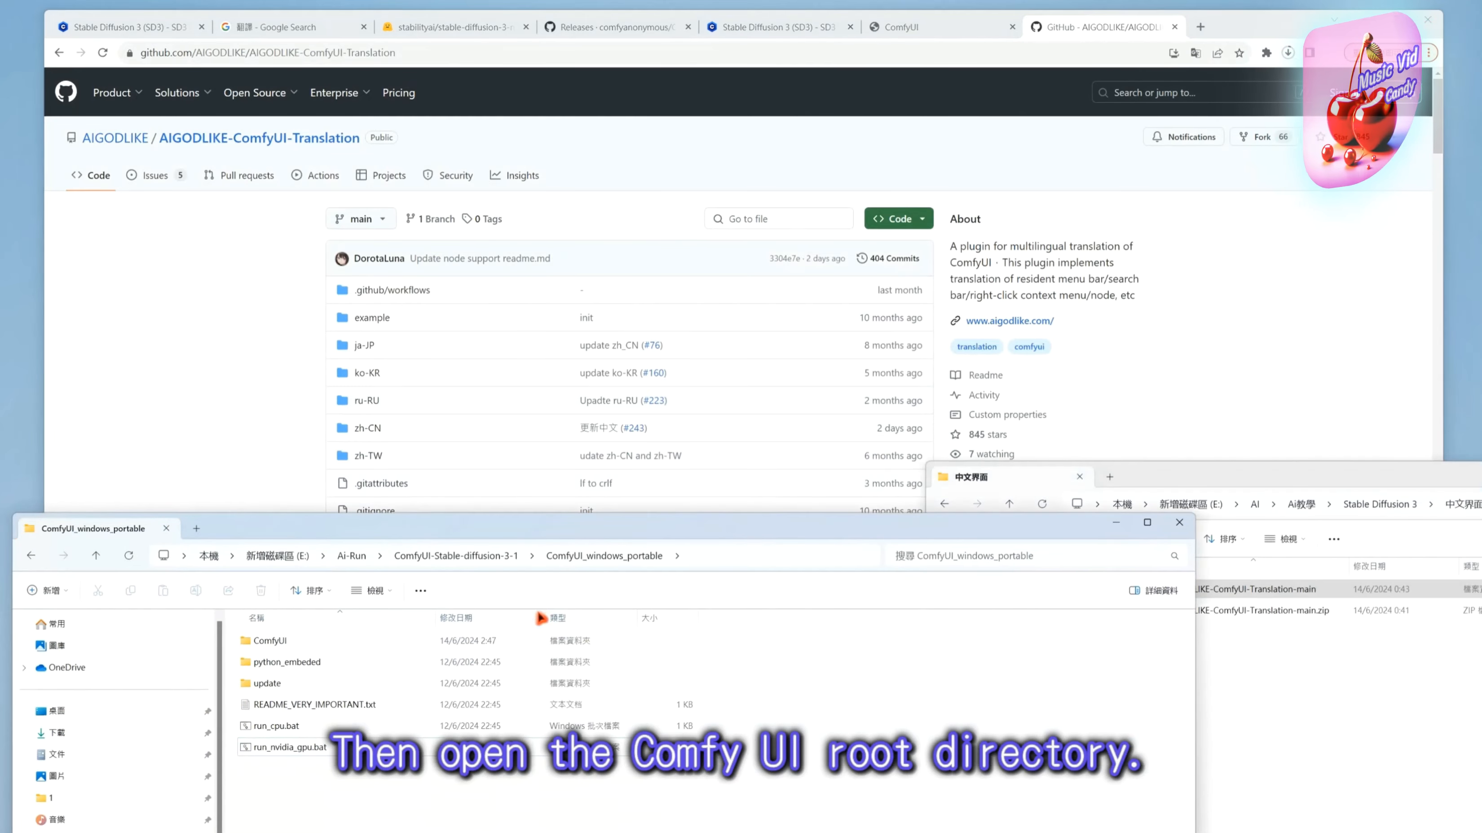
{"action": "double_click", "coordinate": [289, 641]}
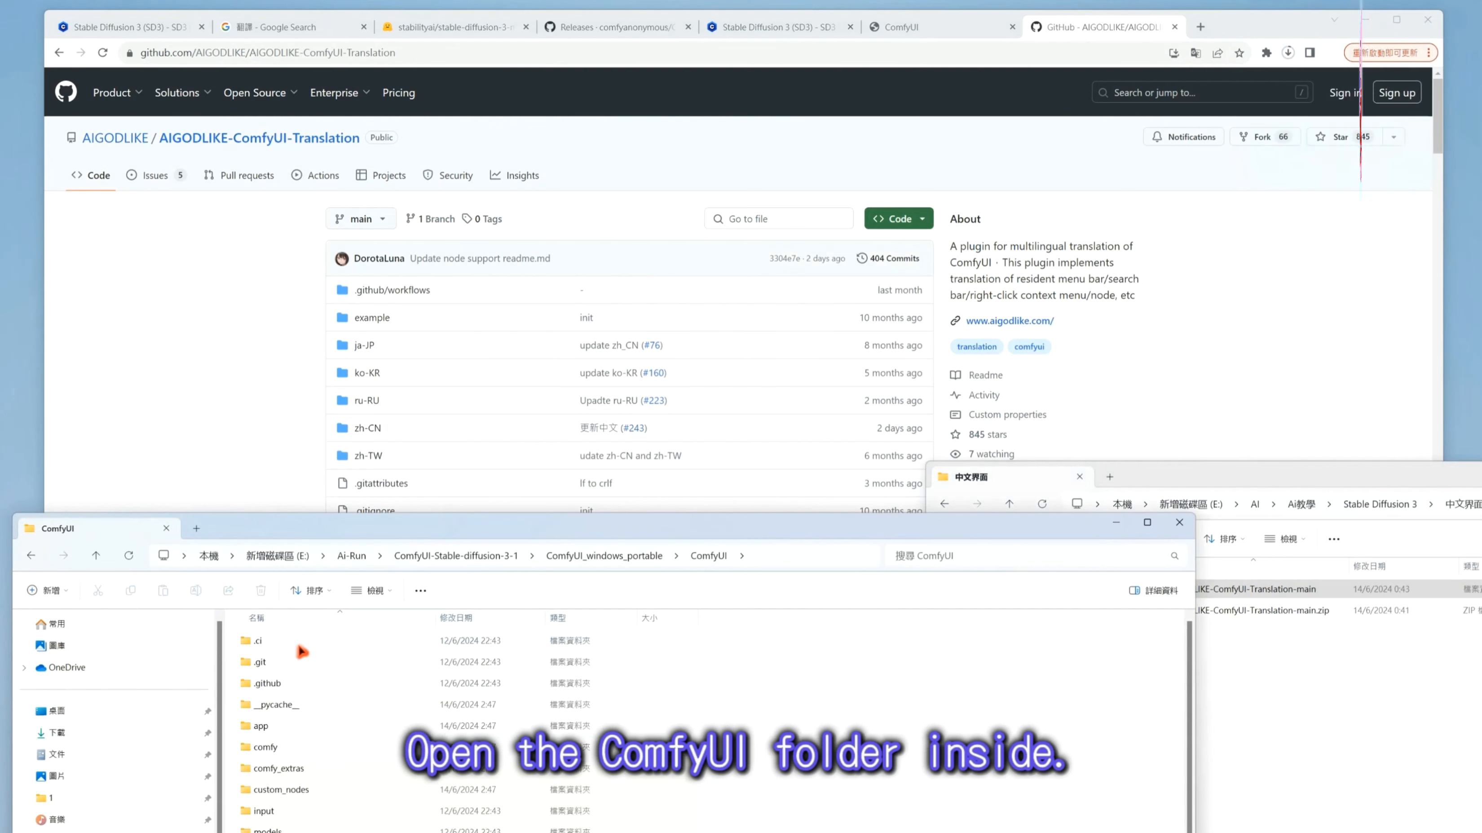
{"action": "left_click_drag", "start_coordinate": [458, 528], "coordinate": [476, 447]}
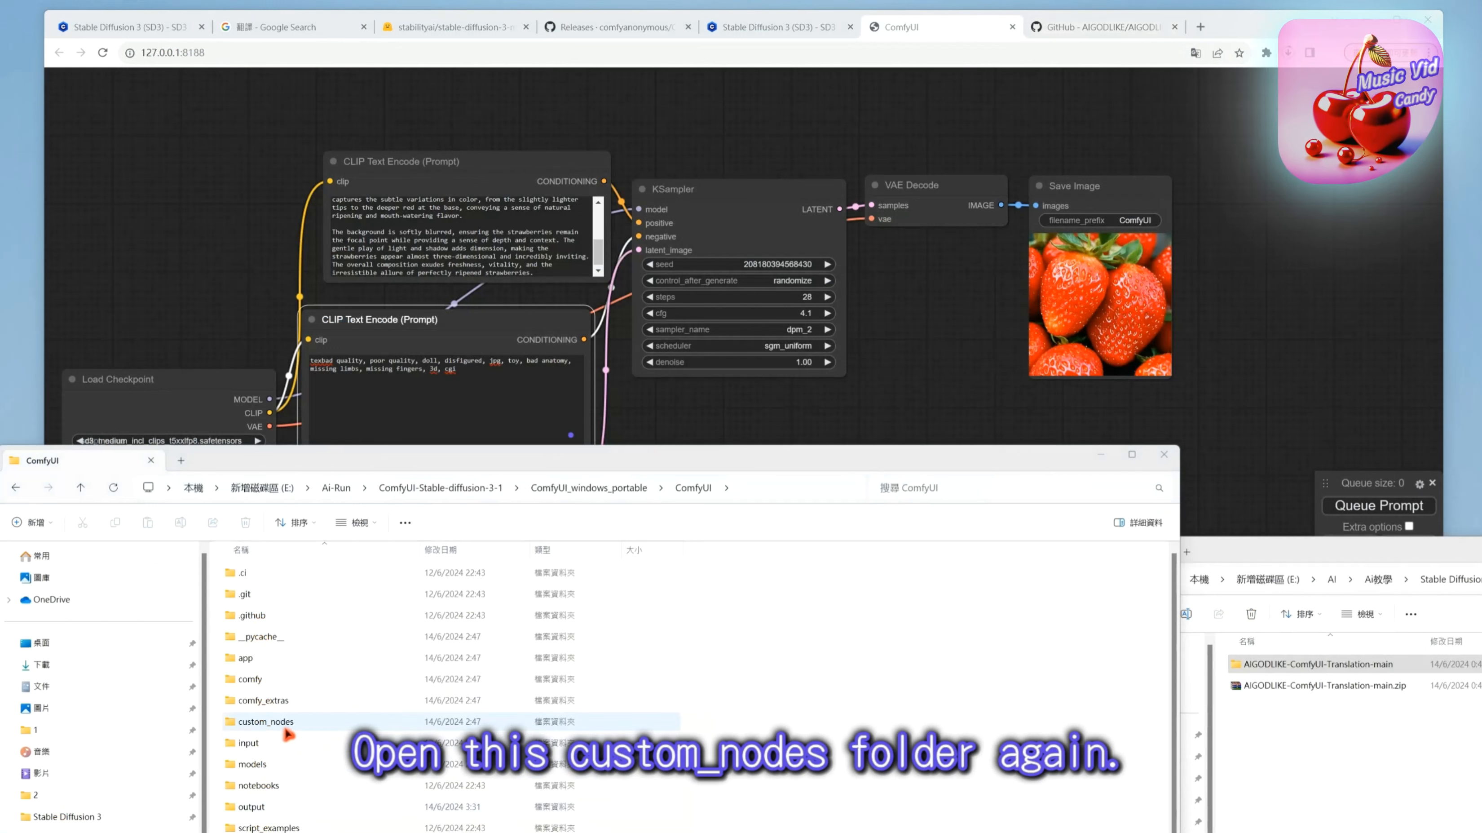
{"action": "double_click", "coordinate": [265, 721]}
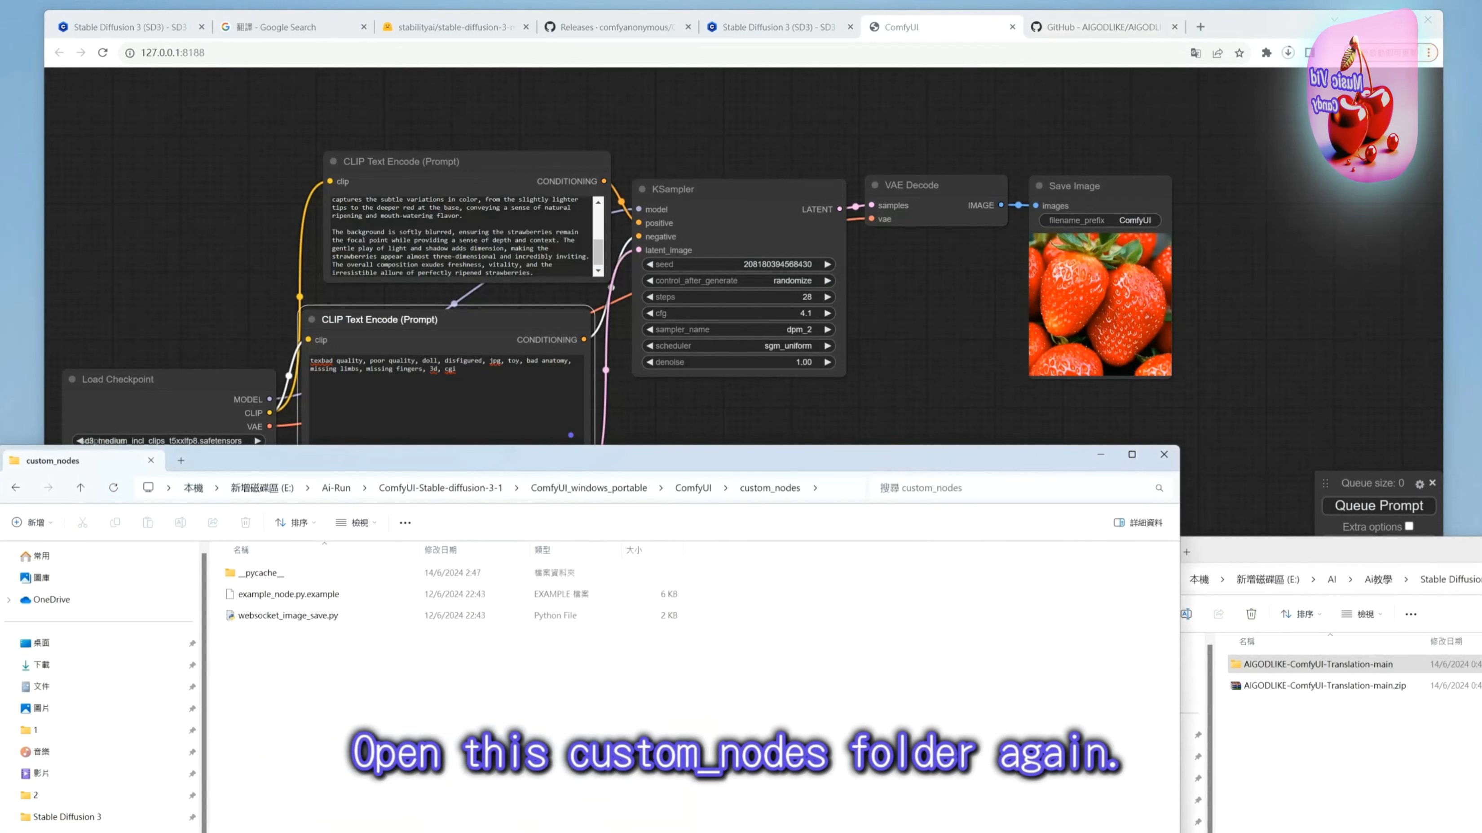
{"action": "left_click", "coordinate": [1339, 805]}
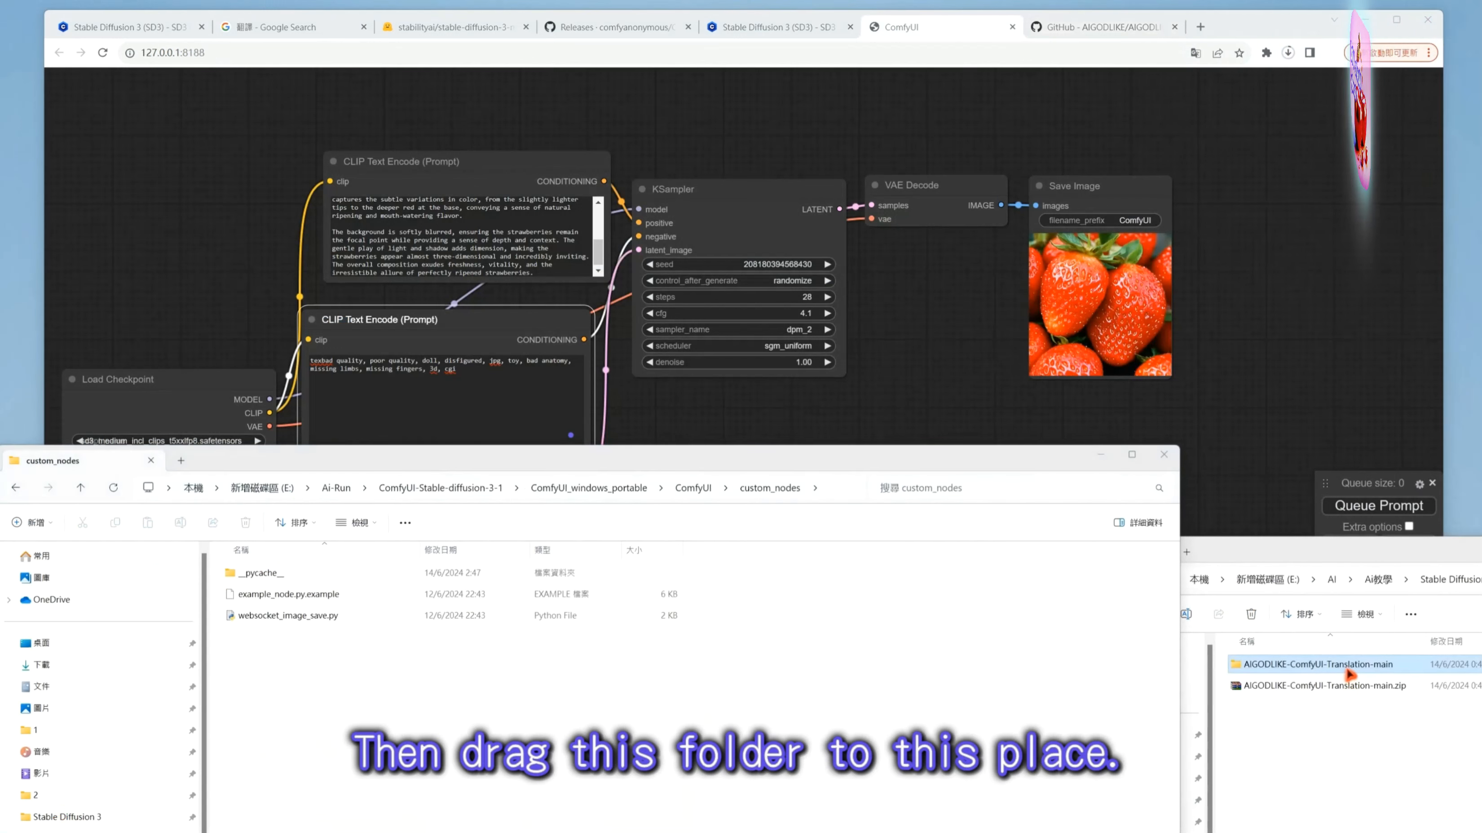
{"action": "left_click_drag", "start_coordinate": [1321, 680], "coordinate": [479, 706]}
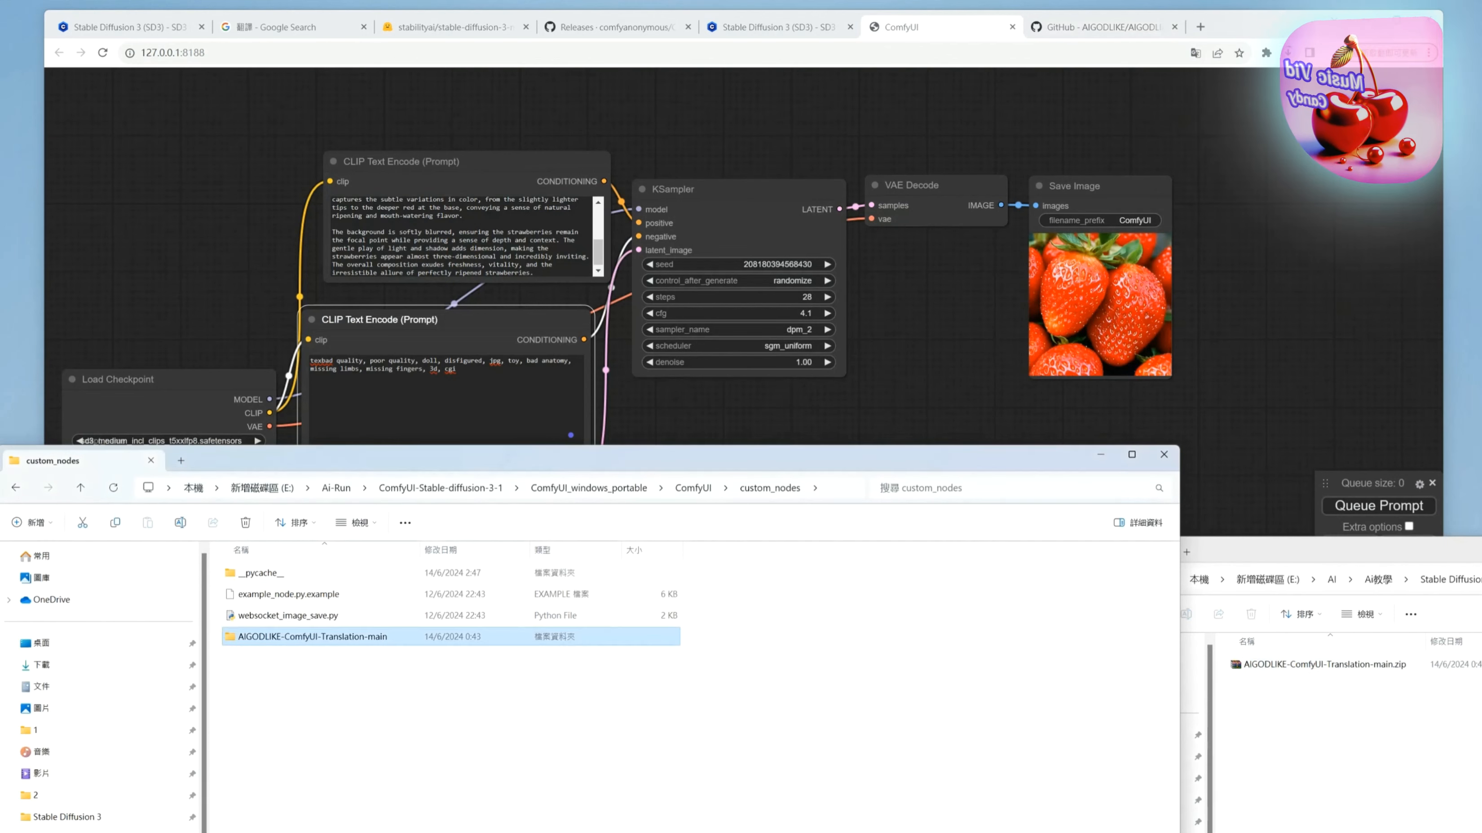
Step: Close the ComfyUI page and its console window, and restart ComfyUI with run_nvidia_gpu.bat
{"action": "left_click", "coordinate": [1021, 40]}
{"action": "left_click", "coordinate": [1015, 29]}
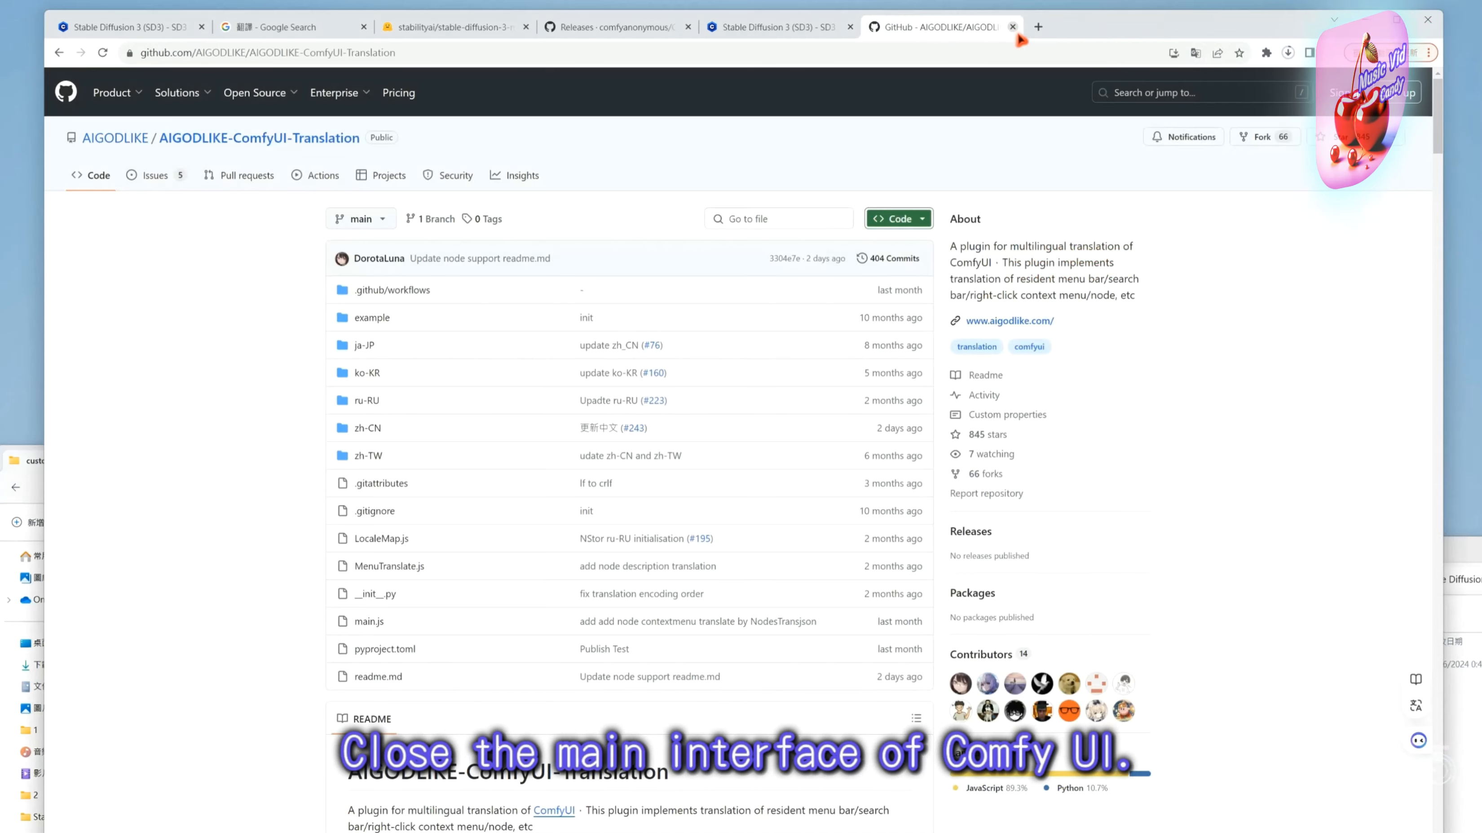
{"action": "key", "text": "alt+Tab"}
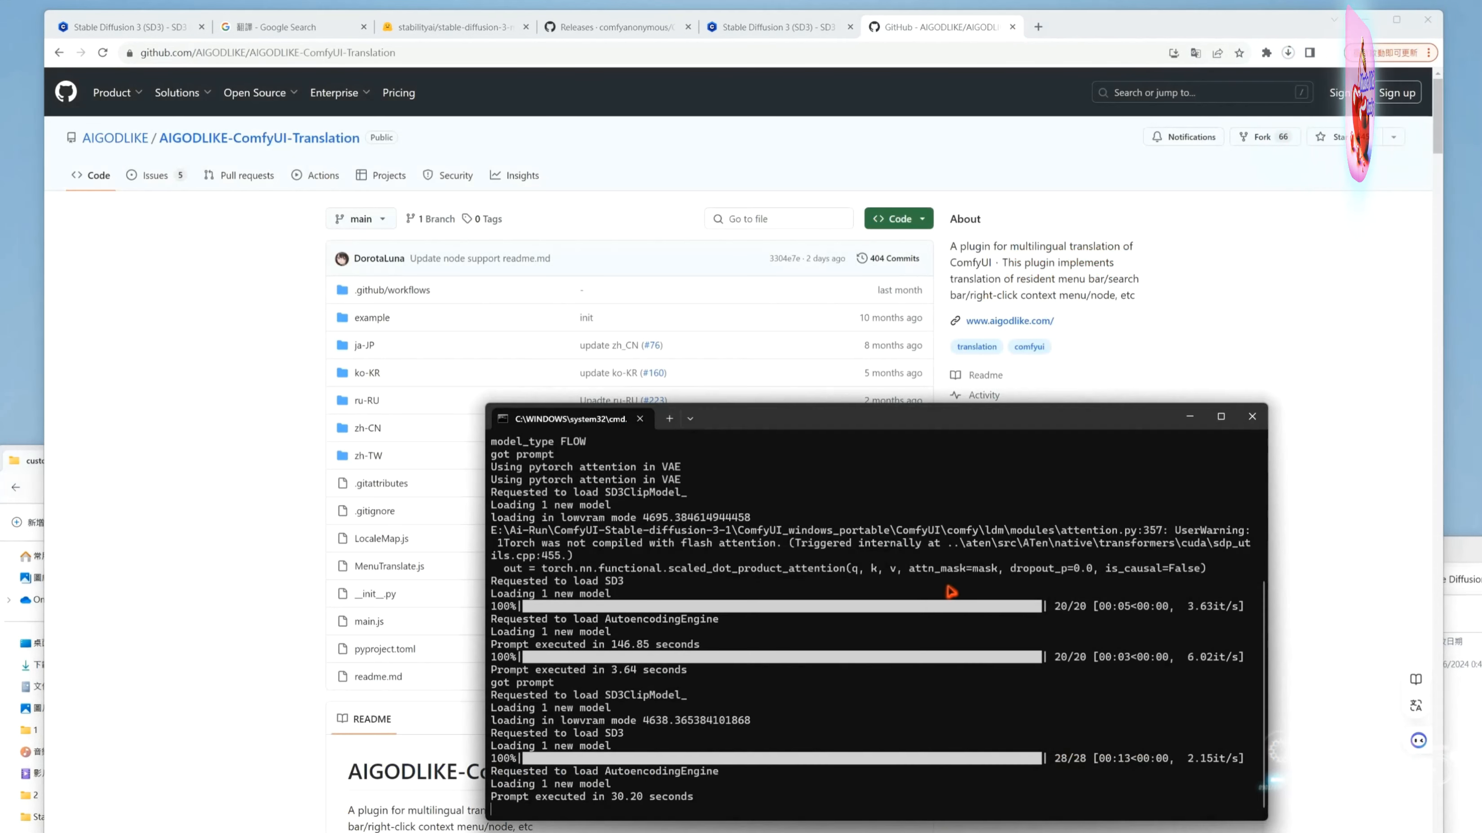
{"action": "left_click", "coordinate": [1254, 417]}
{"action": "left_click", "coordinate": [274, 687]}
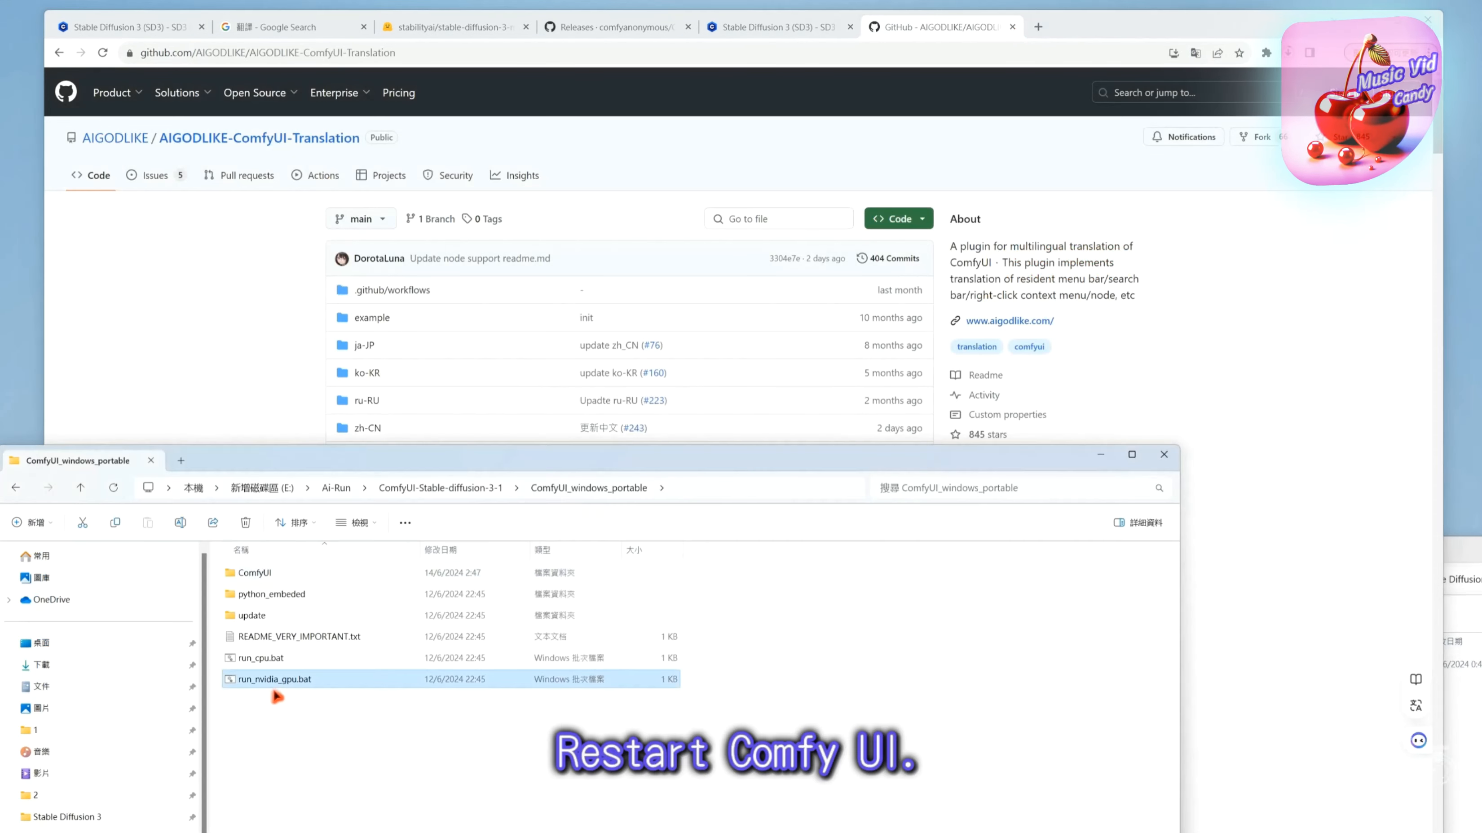
{"action": "double_click", "coordinate": [274, 679]}
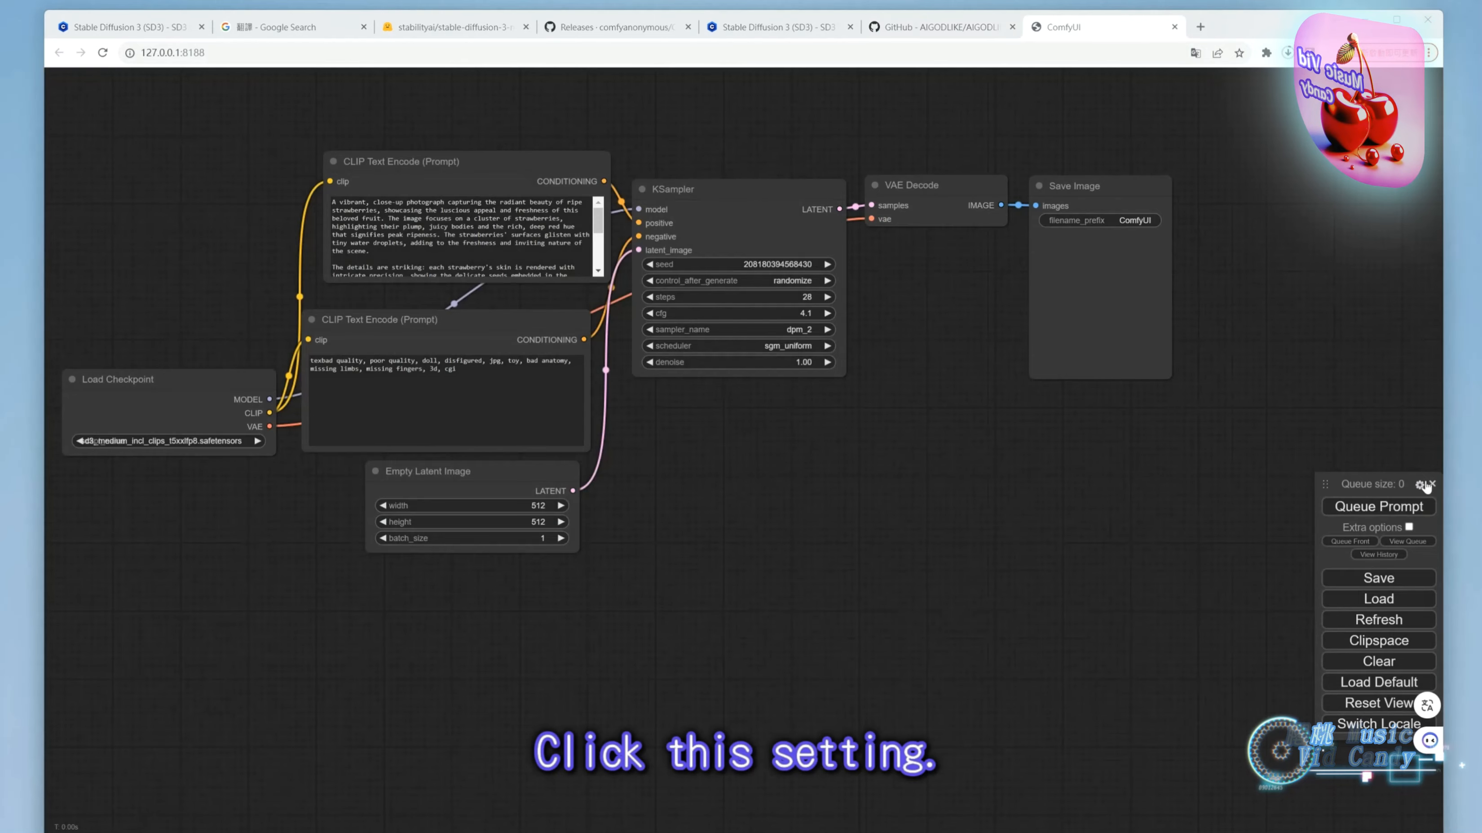
Step: Set the AGLTranslation language in ComfyUI's settings to 繁體中文 [Traditional Chinese]
{"action": "left_click", "coordinate": [1420, 485]}
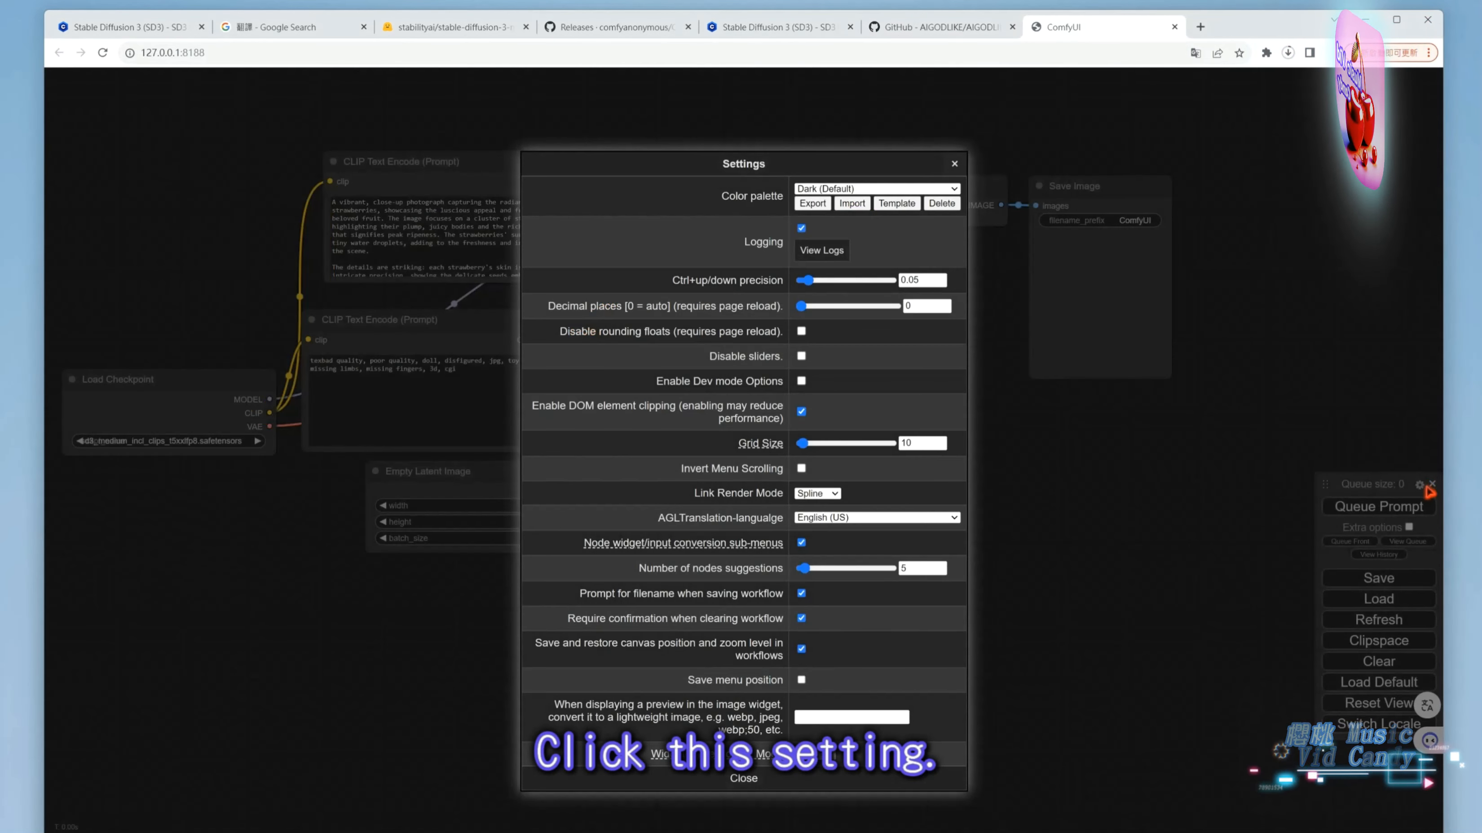
{"action": "left_click", "coordinate": [874, 518]}
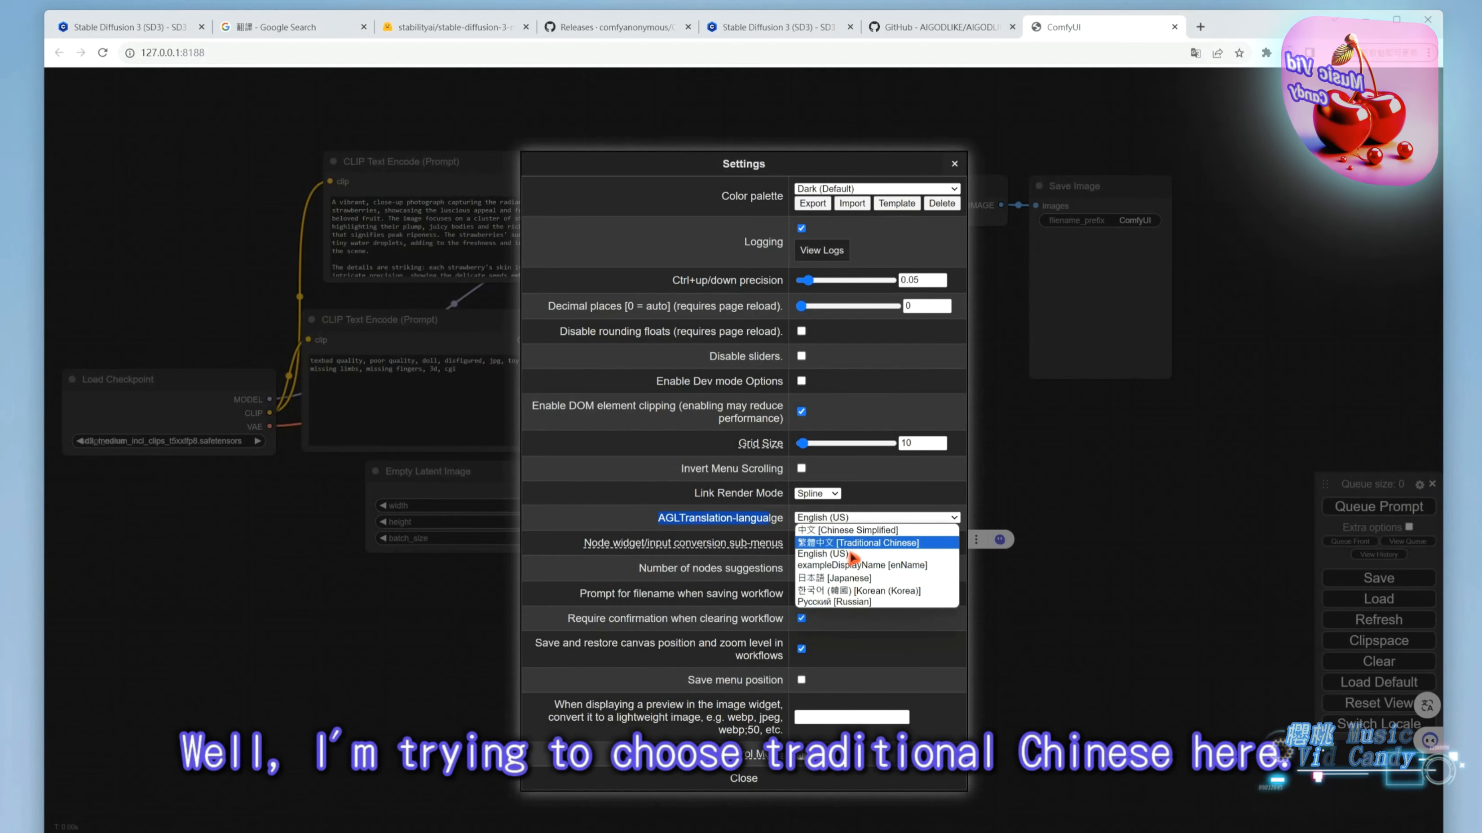
{"action": "left_click", "coordinate": [853, 542]}
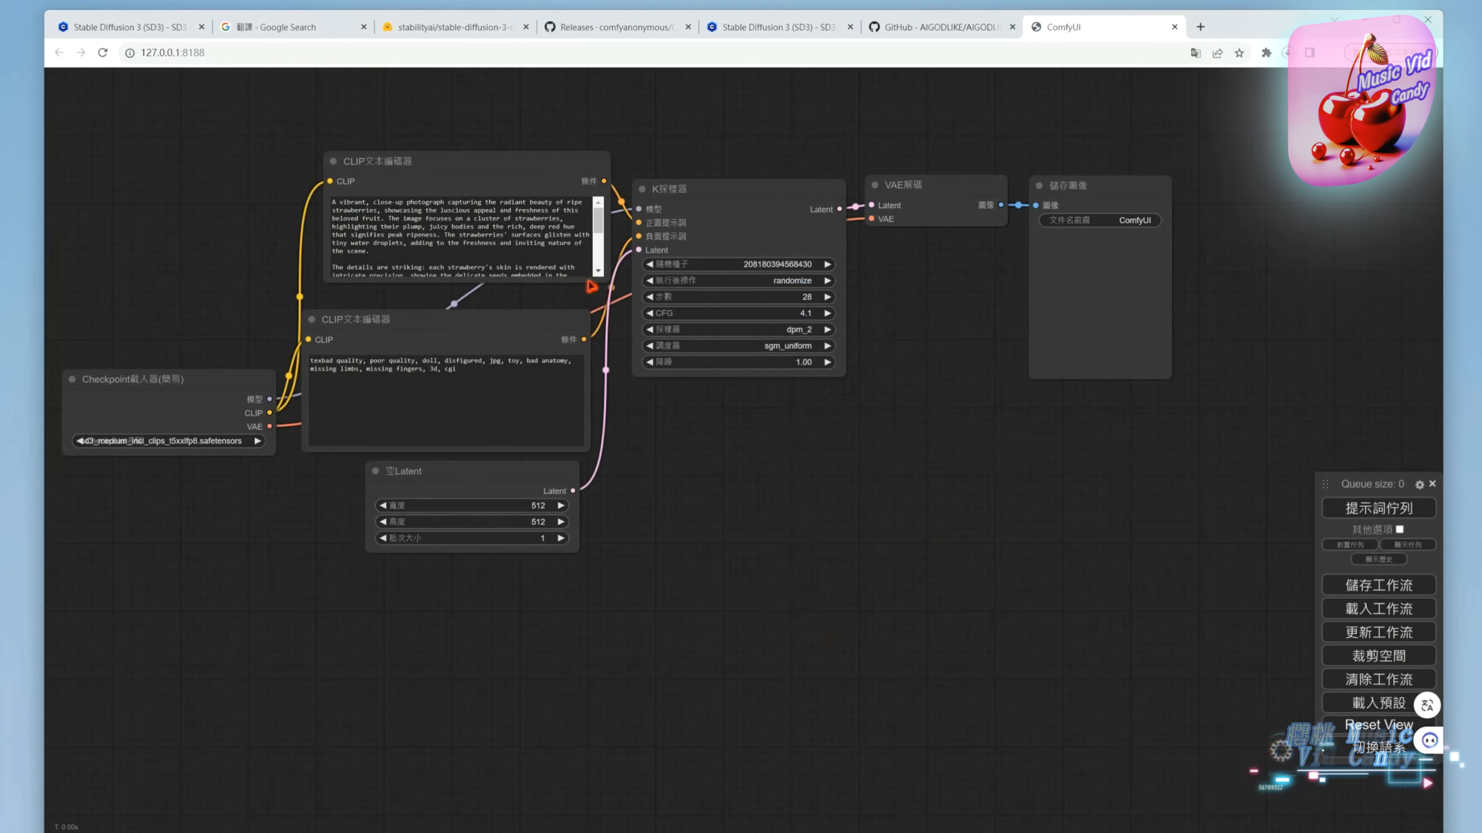